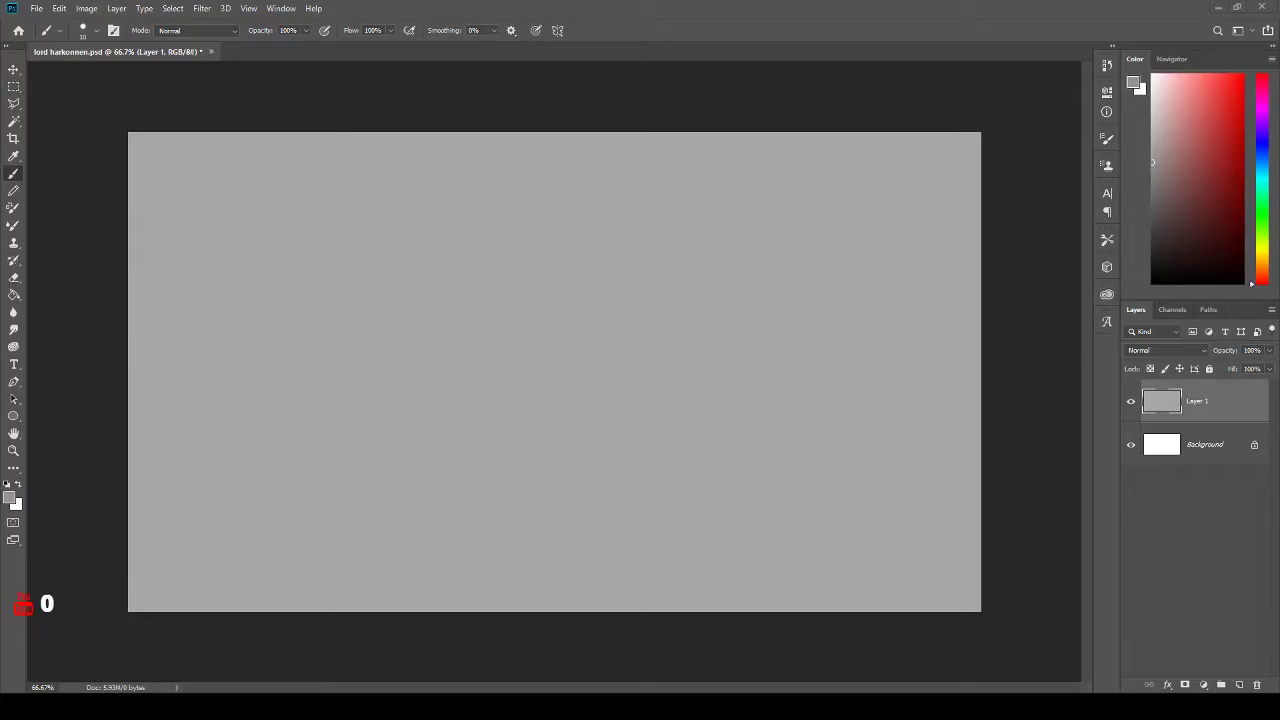
left_click_drag(480, 372, 400, 462)
key("e")
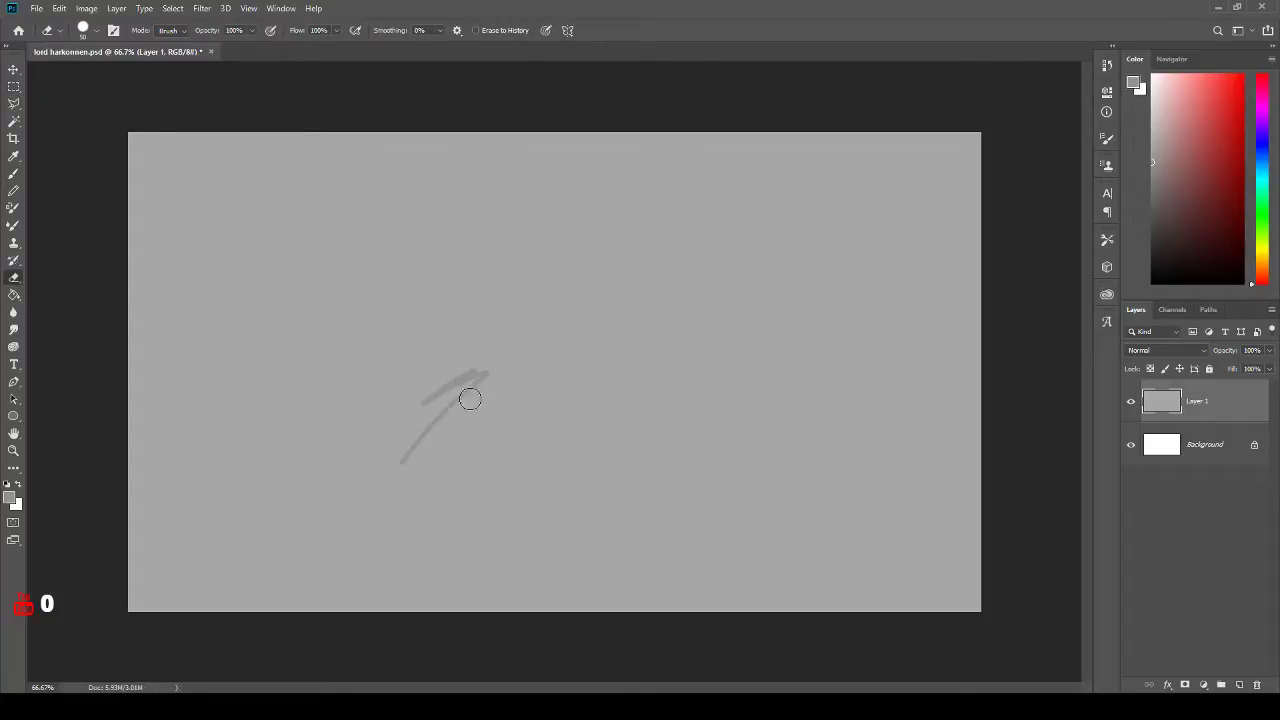
mouse_move(500, 360)
left_mouse_down()
mouse_move(406, 420)
mouse_move(490, 348)
left_mouse_up()
key("ctrl+z")
key("ctrl+shift+z")
key("ctrl+z")
key("ctrl+z")
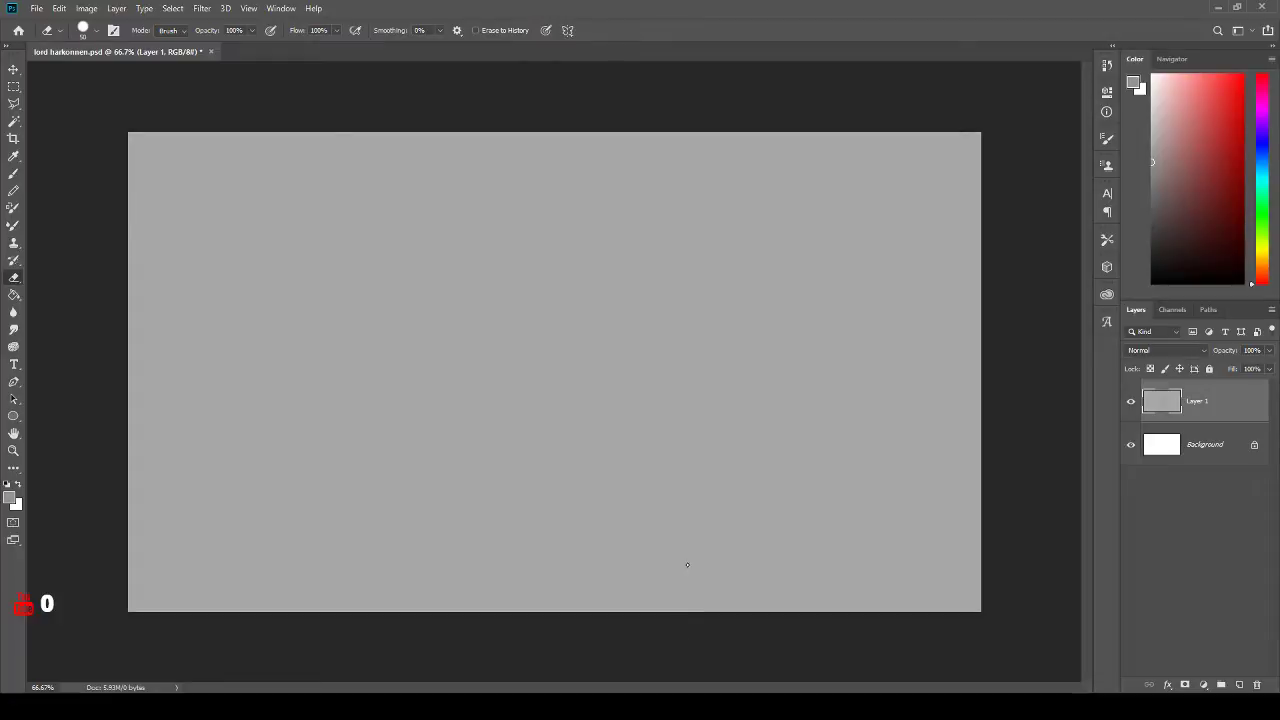
key("period")
left_click_drag(620, 274, 534, 349)
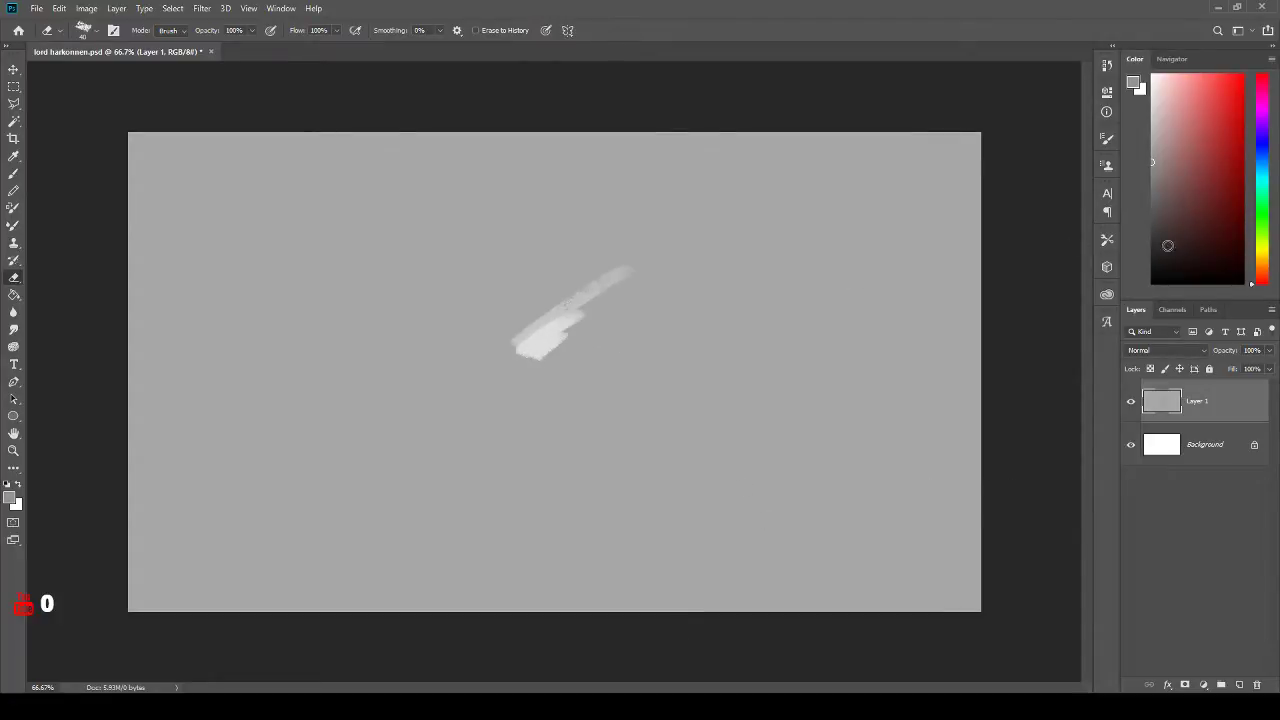
key("ctrl+z")
- Add a new layer above Layer 1 and reset the painting colours to default black and white for brushing
left_click(1239, 685)
key("d")
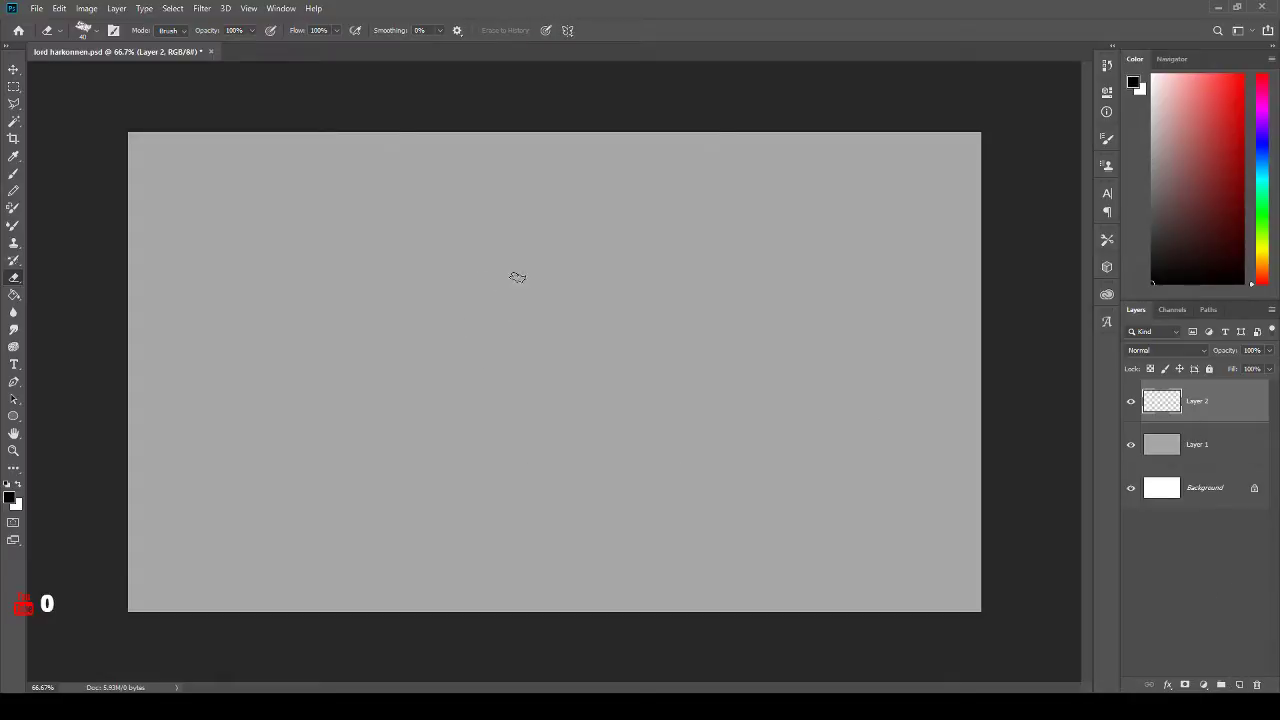
key("b")
- Block in a loose head shape with rough, textured black brush strokes in the upper middle of the canvas
mouse_move(535, 247)
left_mouse_down()
mouse_move(476, 297)
mouse_move(532, 258)
mouse_move(516, 272)
left_mouse_up()
key("e")
key("b")
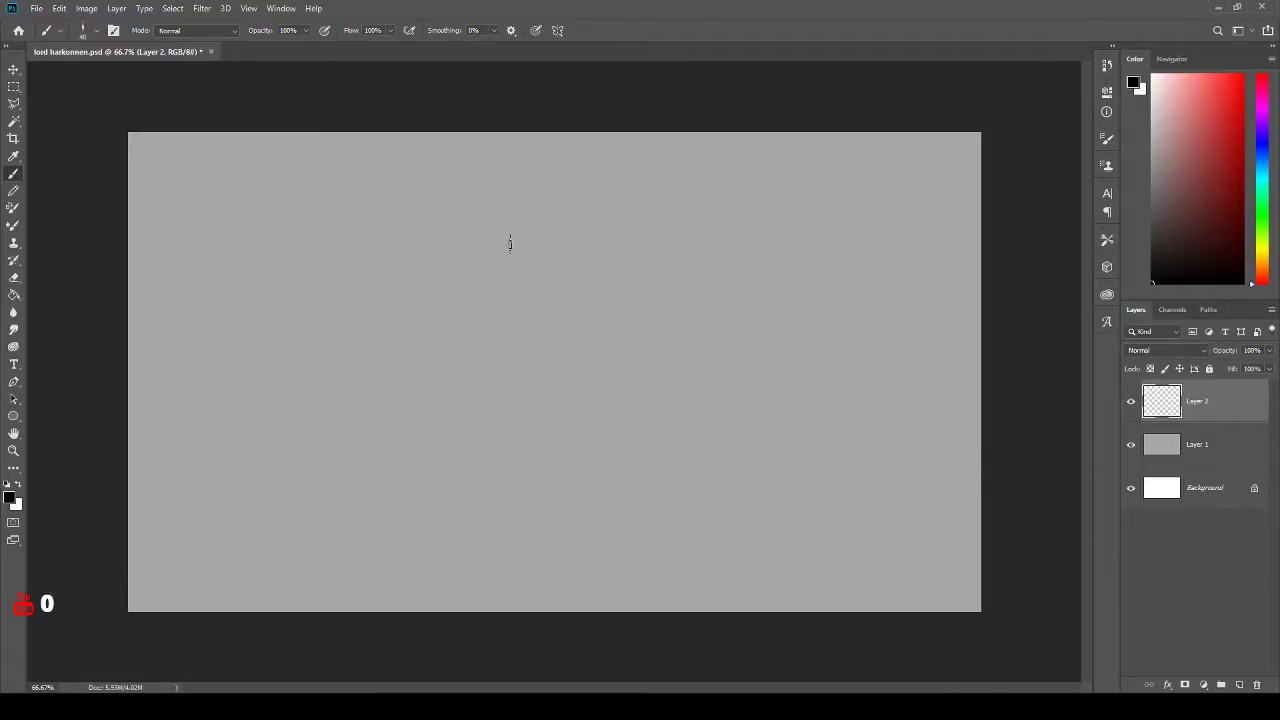
mouse_move(548, 229)
left_mouse_down()
mouse_move(449, 284)
mouse_move(456, 318)
mouse_move(478, 322)
mouse_move(531, 265)
mouse_move(572, 296)
mouse_move(530, 352)
mouse_move(468, 312)
left_mouse_up()
mouse_move(400, 350)
left_mouse_down()
mouse_move(574, 383)
mouse_move(571, 396)
left_mouse_up()
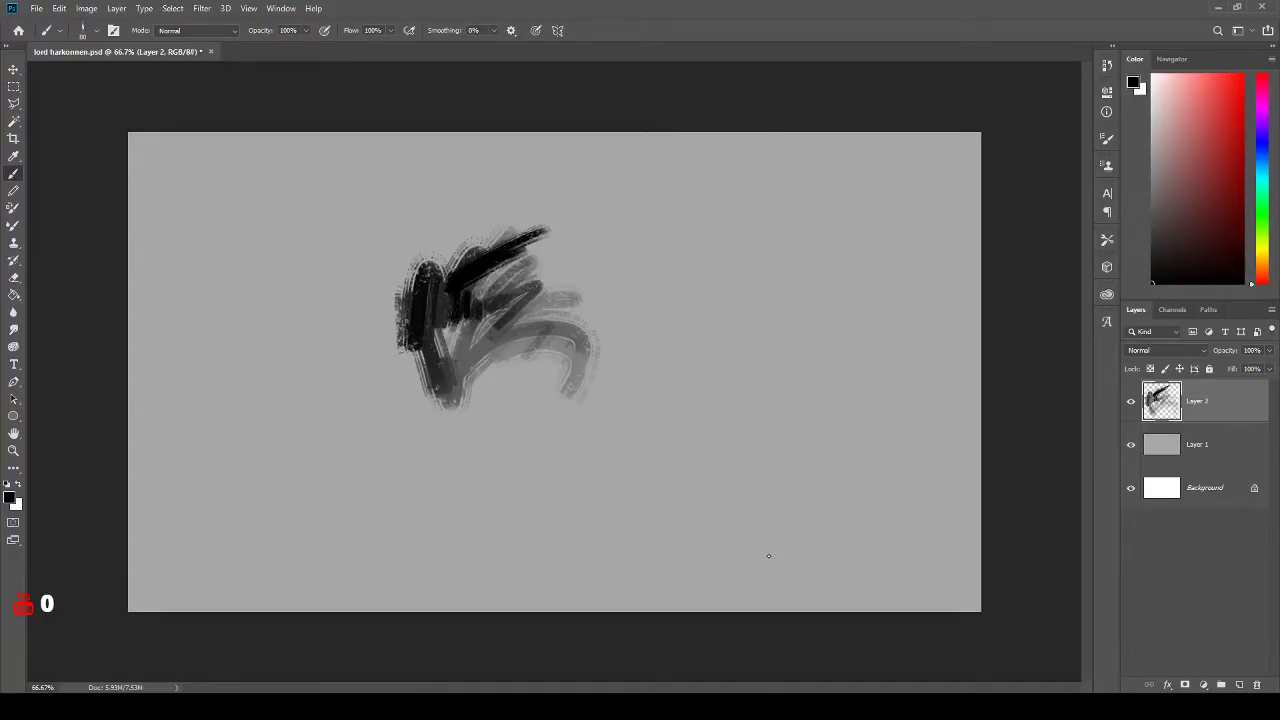
mouse_move(608, 269)
left_mouse_down()
mouse_move(551, 295)
mouse_move(592, 283)
mouse_move(593, 343)
mouse_move(591, 281)
mouse_move(530, 343)
mouse_move(570, 364)
mouse_move(550, 412)
mouse_move(556, 398)
mouse_move(570, 408)
mouse_move(475, 387)
mouse_move(505, 335)
mouse_move(547, 380)
mouse_move(521, 370)
mouse_move(532, 382)
mouse_move(536, 366)
left_mouse_up()
- Reduce the brush size and set the brush opacity to 70%
key("]")
key("]")
key("]")
key("[")
key("[")
key("e")
key("b")
key("[")
key("[")
key("[")
key("1")
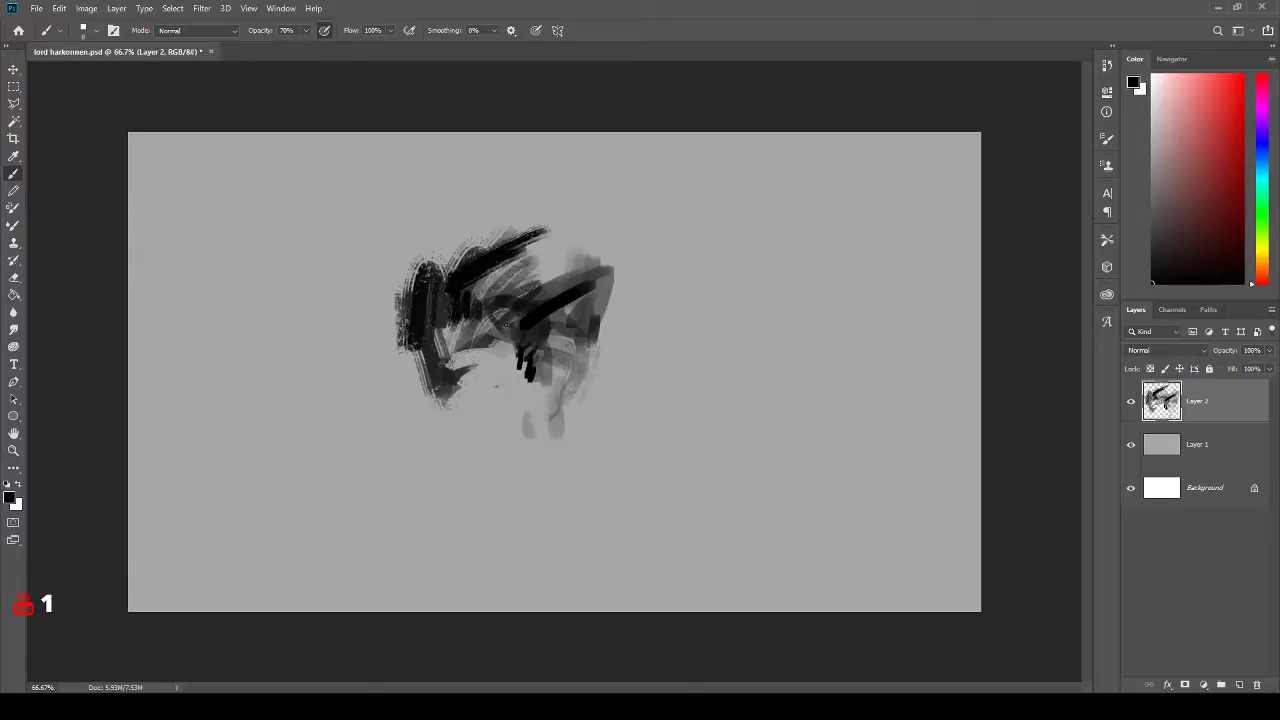
- Build up the right side of the rough head with short, dense dark strokes
left_click_drag(525, 362, 514, 384)
left_click_drag(541, 360, 530, 389)
mouse_move(539, 379)
left_mouse_down()
mouse_move(570, 359)
mouse_move(568, 382)
mouse_move(569, 340)
mouse_move(561, 377)
mouse_move(548, 306)
mouse_move(560, 351)
mouse_move(572, 302)
mouse_move(546, 326)
mouse_move(565, 322)
mouse_move(568, 299)
mouse_move(560, 322)
mouse_move(592, 290)
mouse_move(604, 303)
mouse_move(590, 314)
mouse_move(598, 273)
mouse_move(614, 295)
mouse_move(600, 311)
mouse_move(590, 254)
mouse_move(602, 256)
mouse_move(616, 292)
mouse_move(584, 273)
mouse_move(586, 257)
mouse_move(583, 279)
mouse_move(534, 298)
mouse_move(583, 258)
mouse_move(567, 298)
mouse_move(545, 290)
mouse_move(600, 263)
mouse_move(556, 282)
mouse_move(598, 266)
mouse_move(587, 275)
mouse_move(600, 320)
mouse_move(588, 340)
mouse_move(582, 308)
mouse_move(562, 328)
mouse_move(578, 352)
mouse_move(557, 338)
mouse_move(581, 368)
mouse_move(555, 345)
mouse_move(528, 350)
mouse_move(513, 317)
mouse_move(476, 345)
left_mouse_up()
key("bracketright")
key("bracketright")
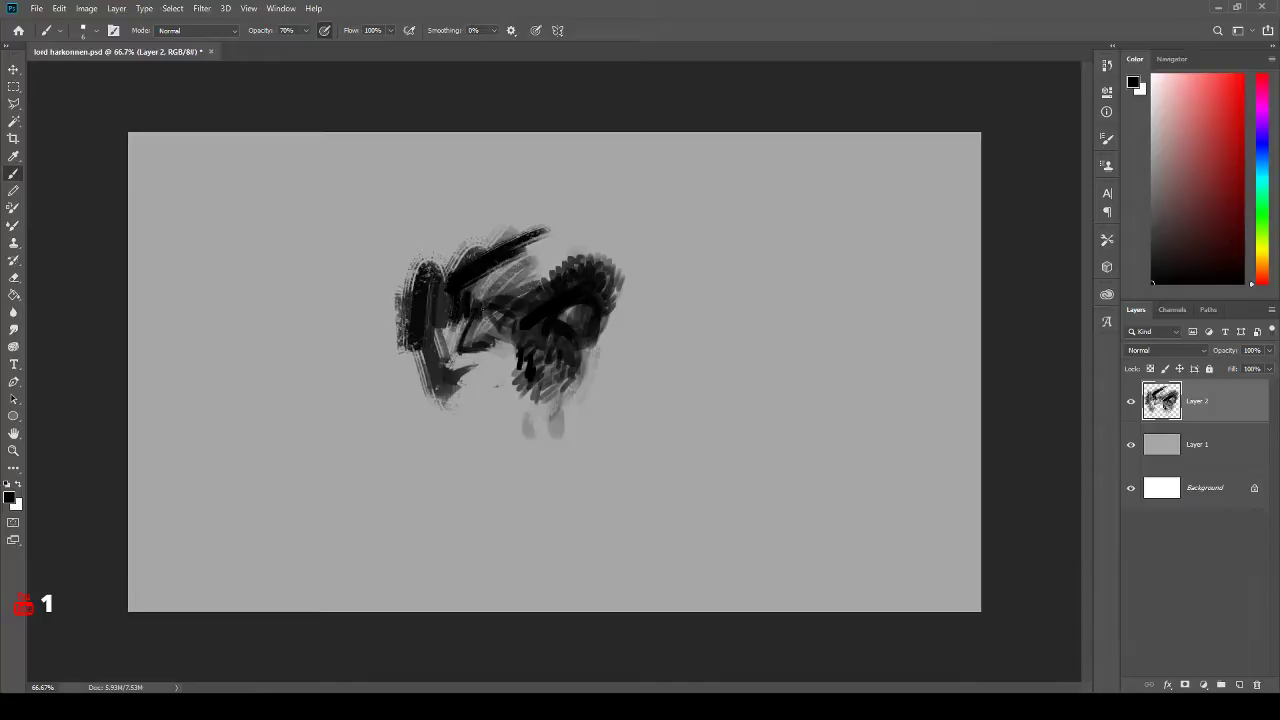
- Carve a face profile out of the dark strokes with eraser and brush, and erase the whole sketch from Layer 2
key("e")
mouse_move(480, 285)
left_mouse_down()
mouse_move(537, 247)
mouse_move(495, 274)
mouse_move(493, 346)
mouse_move(483, 331)
mouse_move(523, 346)
mouse_move(488, 312)
mouse_move(521, 323)
mouse_move(499, 313)
mouse_move(498, 350)
mouse_move(467, 353)
mouse_move(491, 345)
mouse_move(482, 381)
mouse_move(507, 355)
mouse_move(480, 372)
mouse_move(508, 369)
mouse_move(500, 346)
mouse_move(519, 370)
left_mouse_up()
key("b")
key("e")
key("b")
key("e")
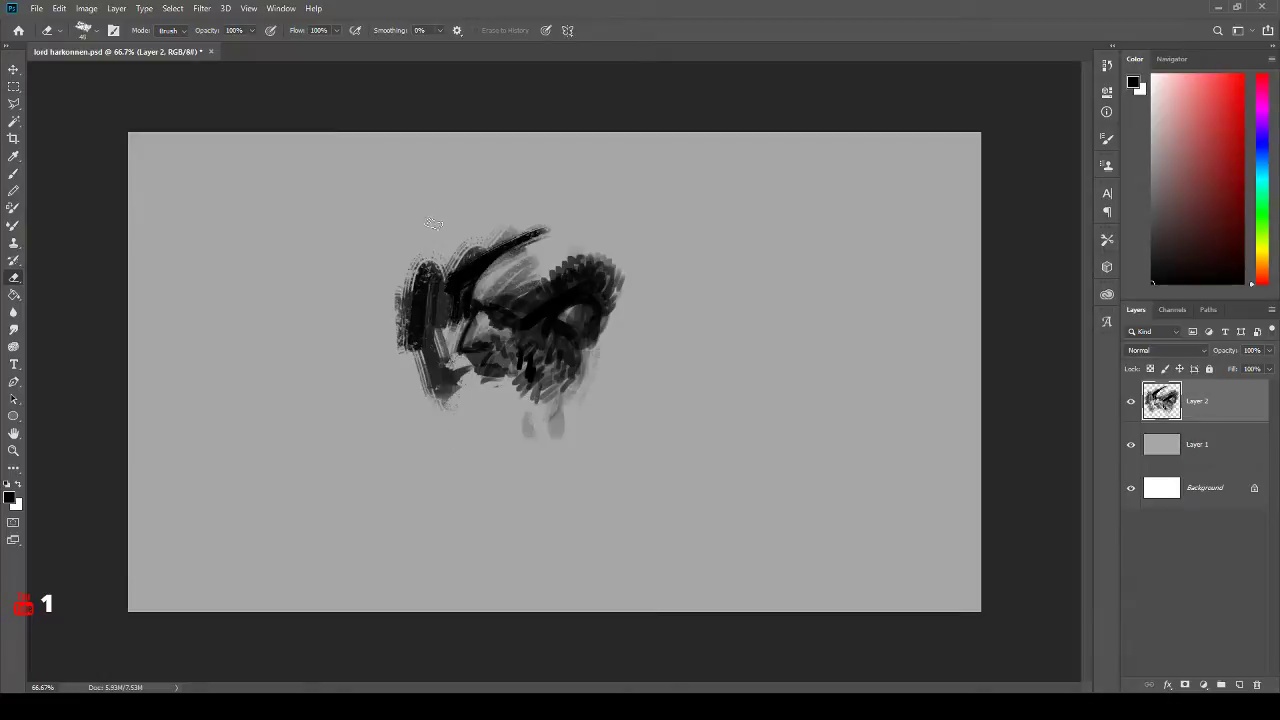
mouse_move(432, 262)
left_mouse_down()
mouse_move(439, 297)
mouse_move(454, 433)
mouse_move(452, 283)
mouse_move(502, 214)
mouse_move(544, 206)
mouse_move(610, 251)
mouse_move(604, 315)
mouse_move(567, 403)
mouse_move(532, 410)
mouse_move(443, 346)
mouse_move(397, 277)
mouse_move(517, 248)
mouse_move(613, 335)
left_mouse_up()
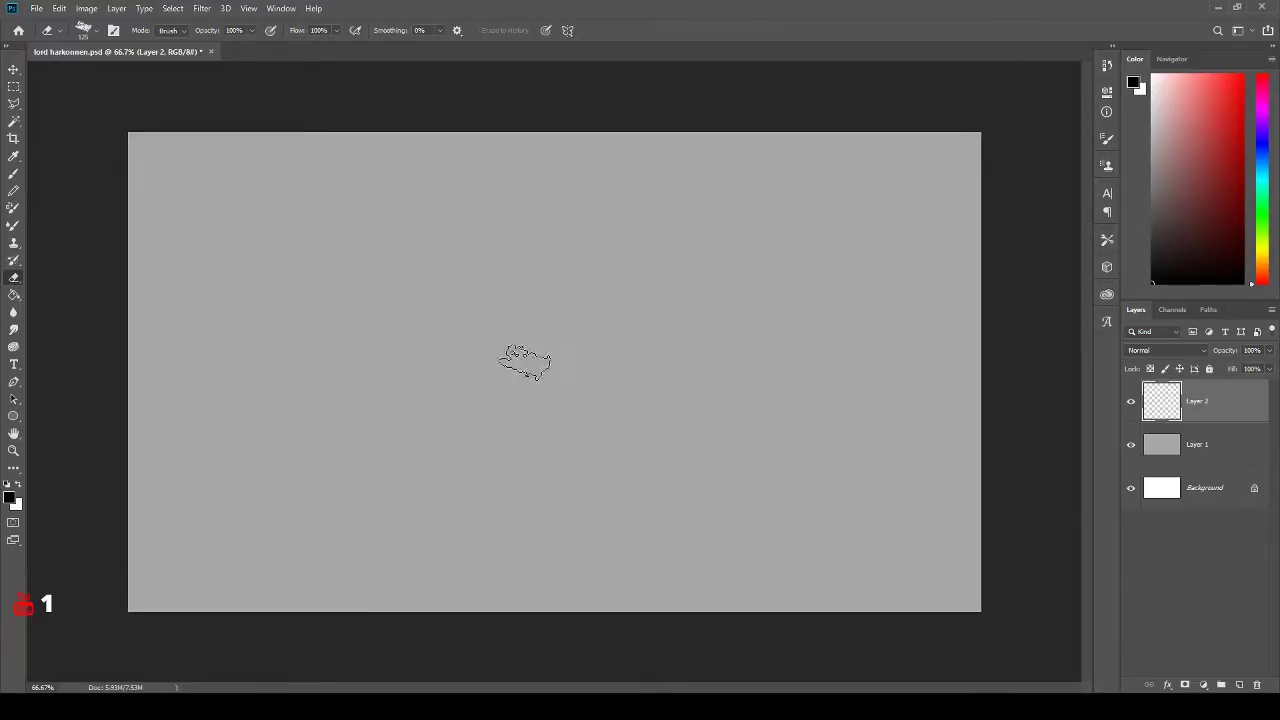
- Sketch faint thin guide lines for an old man's head, marking the brow, curved cranium and jaw
key("b")
mouse_move(546, 240)
left_mouse_down()
mouse_move(498, 270)
mouse_move(486, 295)
left_mouse_up()
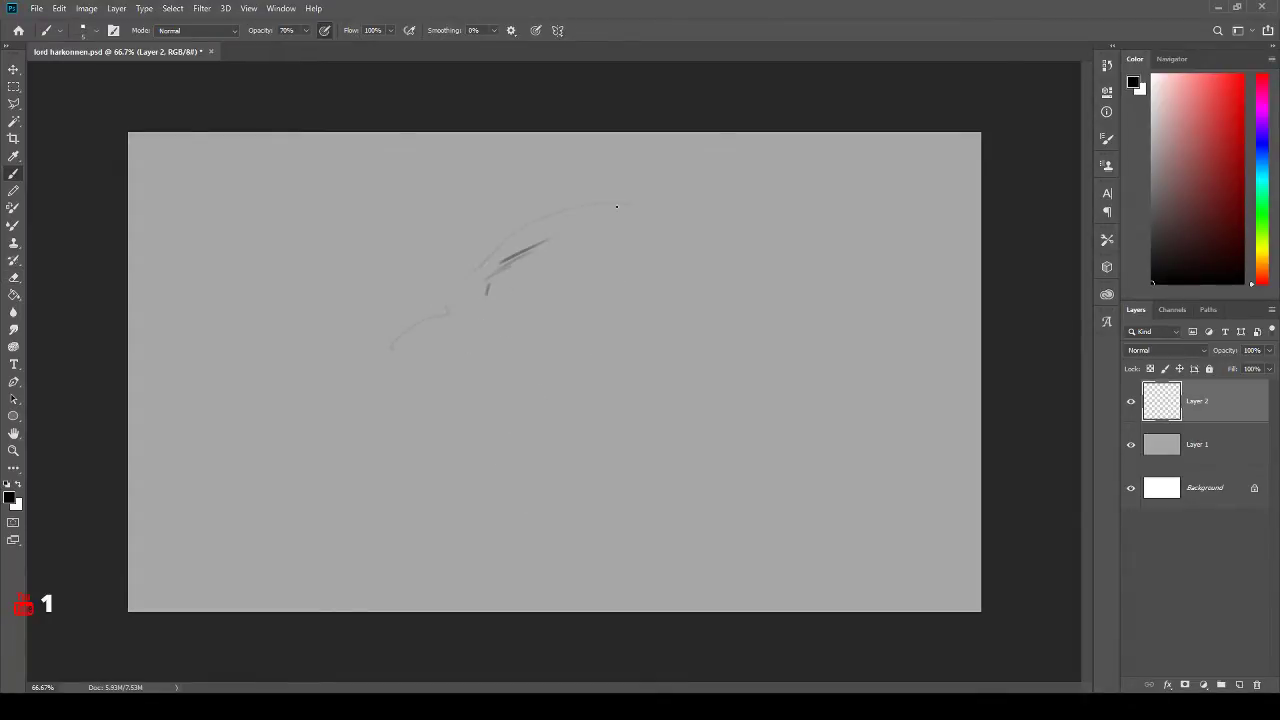
left_click_drag(617, 206, 675, 258)
left_click_drag(648, 229, 654, 222)
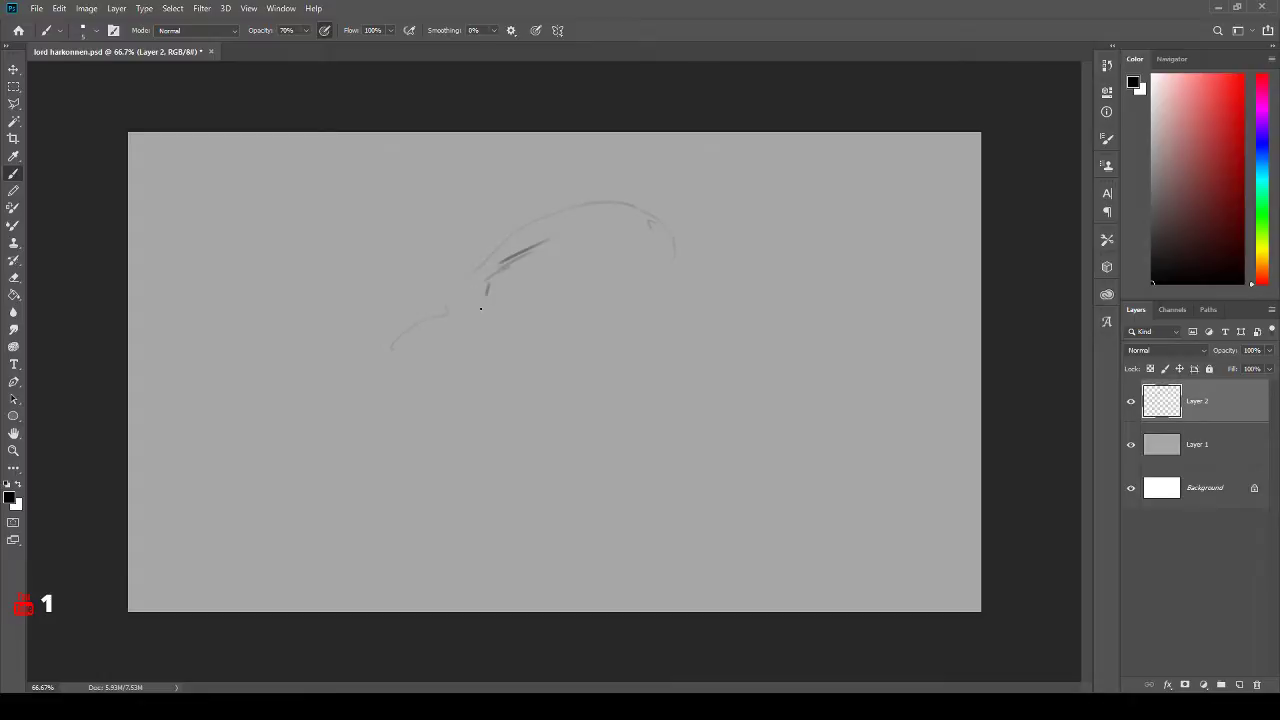
left_click_drag(480, 308, 468, 272)
mouse_move(515, 444)
left_mouse_down()
mouse_move(531, 406)
mouse_move(612, 359)
mouse_move(608, 401)
mouse_move(585, 410)
mouse_move(608, 369)
mouse_move(600, 431)
left_mouse_up()
left_click_drag(604, 374, 574, 406)
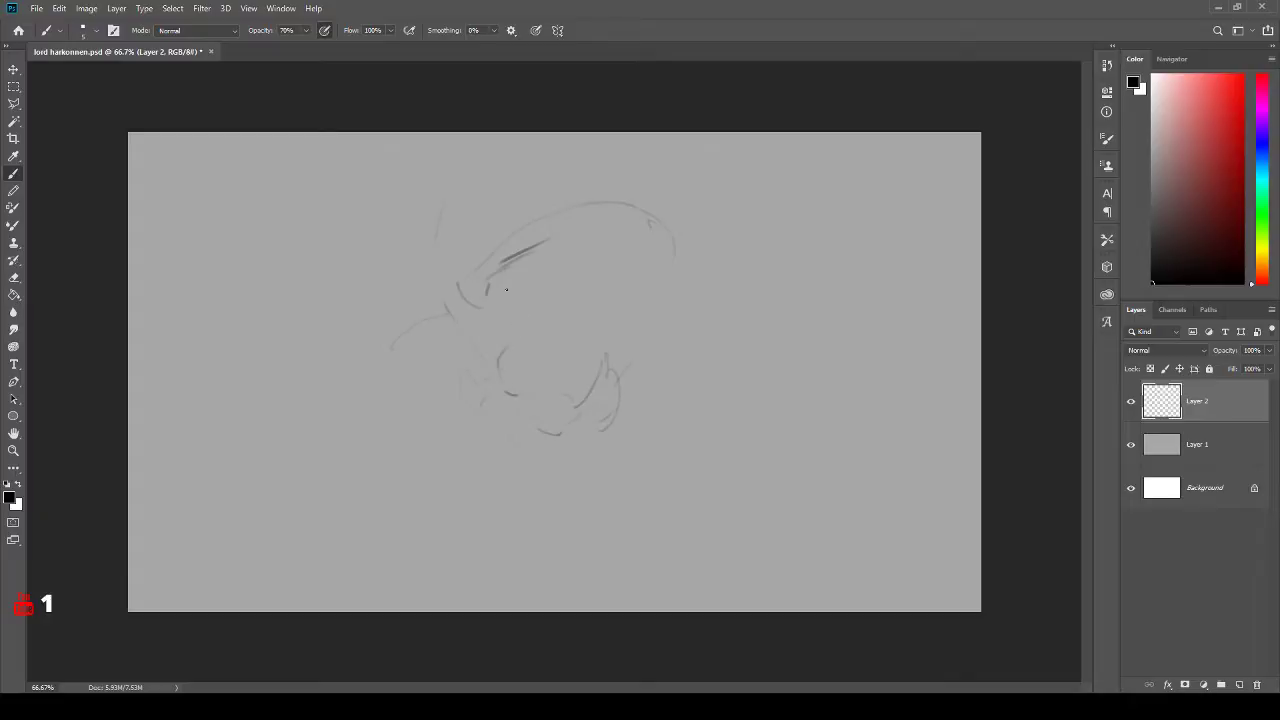
- Draw the old man's long nose with its bridge, rounded tip and nostril
left_click_drag(505, 336, 500, 378)
mouse_move(489, 300)
left_mouse_down()
mouse_move(513, 396)
mouse_move(548, 388)
mouse_move(553, 407)
left_mouse_up()
mouse_move(544, 354)
left_mouse_down()
mouse_move(537, 397)
mouse_move(502, 342)
mouse_move(506, 400)
mouse_move(507, 338)
mouse_move(512, 402)
mouse_move(542, 404)
mouse_move(542, 350)
left_mouse_up()
mouse_move(512, 308)
left_mouse_down()
mouse_move(536, 256)
mouse_move(504, 330)
left_mouse_up()
mouse_move(492, 262)
left_mouse_down()
mouse_move(454, 256)
mouse_move(482, 290)
left_mouse_up()
left_click_drag(472, 284, 496, 310)
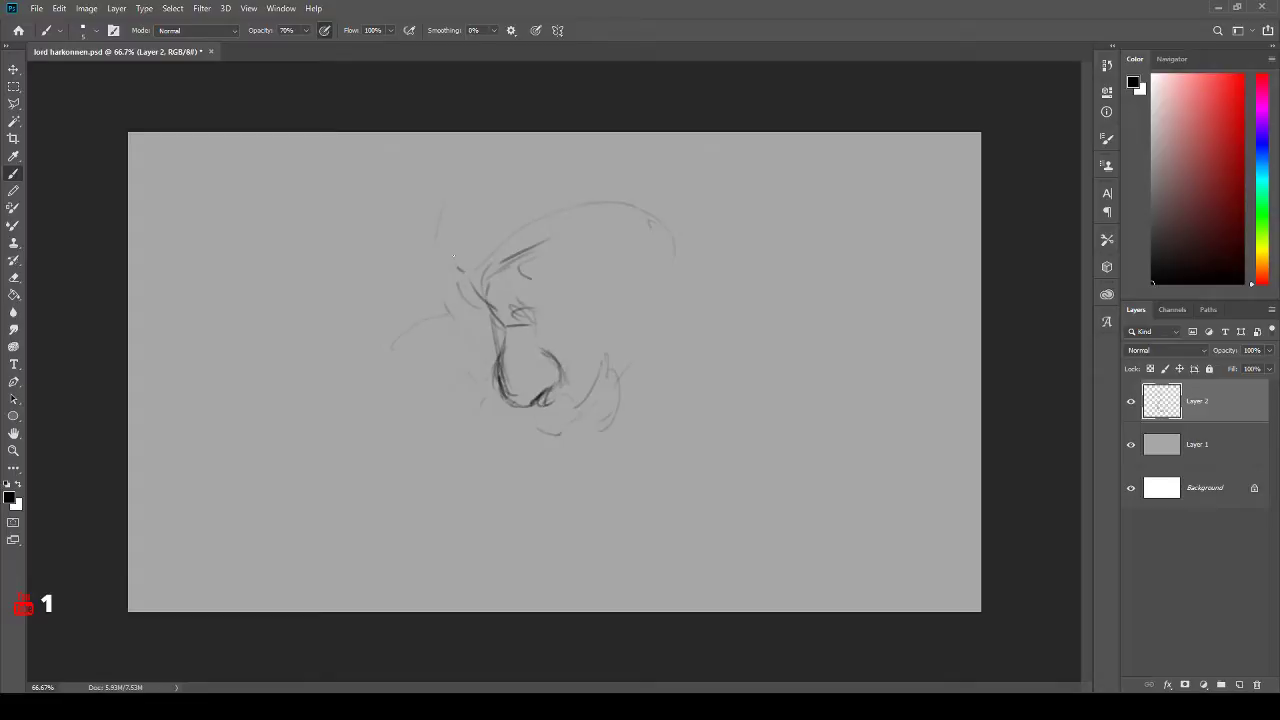
- Draw the forehead contour, the left brow and eye, and the fold under the right eye
left_click_drag(455, 245, 457, 268)
mouse_move(444, 274)
left_mouse_down()
mouse_move(467, 295)
mouse_move(420, 273)
mouse_move(415, 290)
mouse_move(434, 291)
mouse_move(464, 178)
left_mouse_up()
left_click_drag(446, 318, 478, 306)
mouse_move(450, 309)
left_mouse_down()
mouse_move(570, 297)
mouse_move(466, 348)
mouse_move(452, 342)
mouse_move(481, 366)
left_mouse_up()
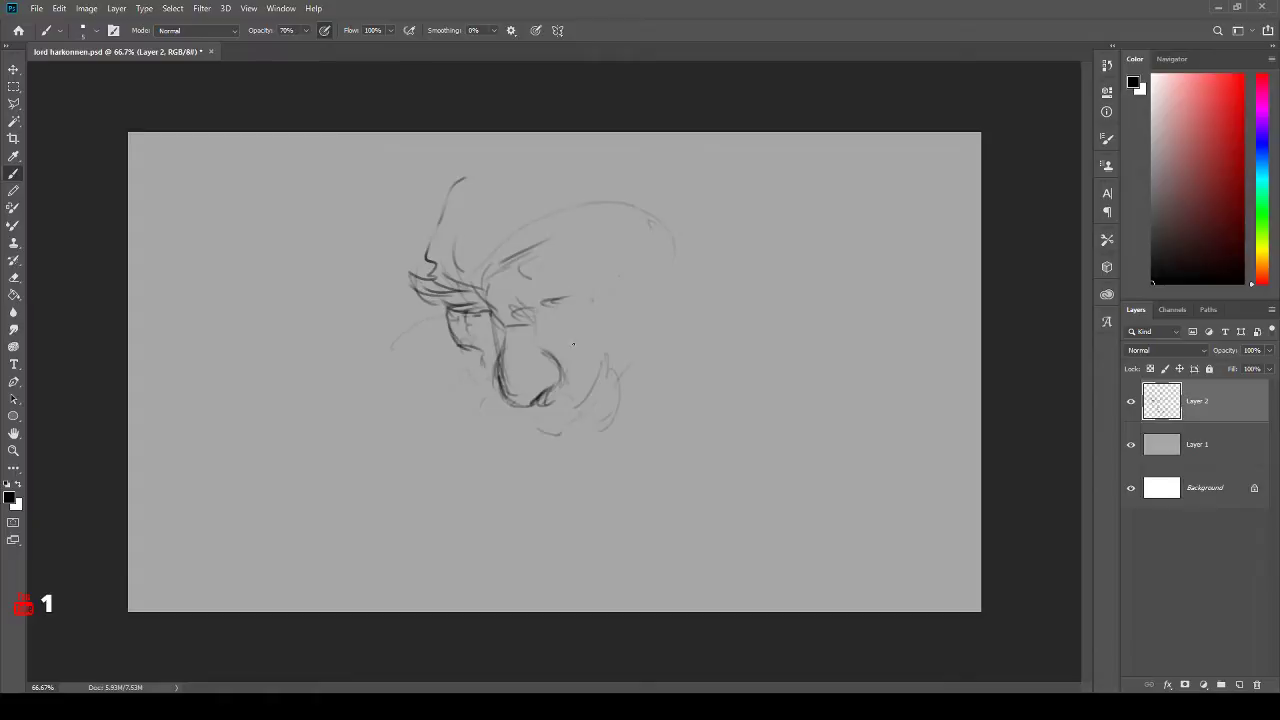
left_click_drag(570, 344, 626, 300)
- Draw a long drooping moustache on both sides of the mouth below the nose
mouse_move(484, 358)
left_mouse_down()
mouse_move(487, 420)
mouse_move(493, 389)
mouse_move(496, 411)
mouse_move(497, 490)
left_mouse_up()
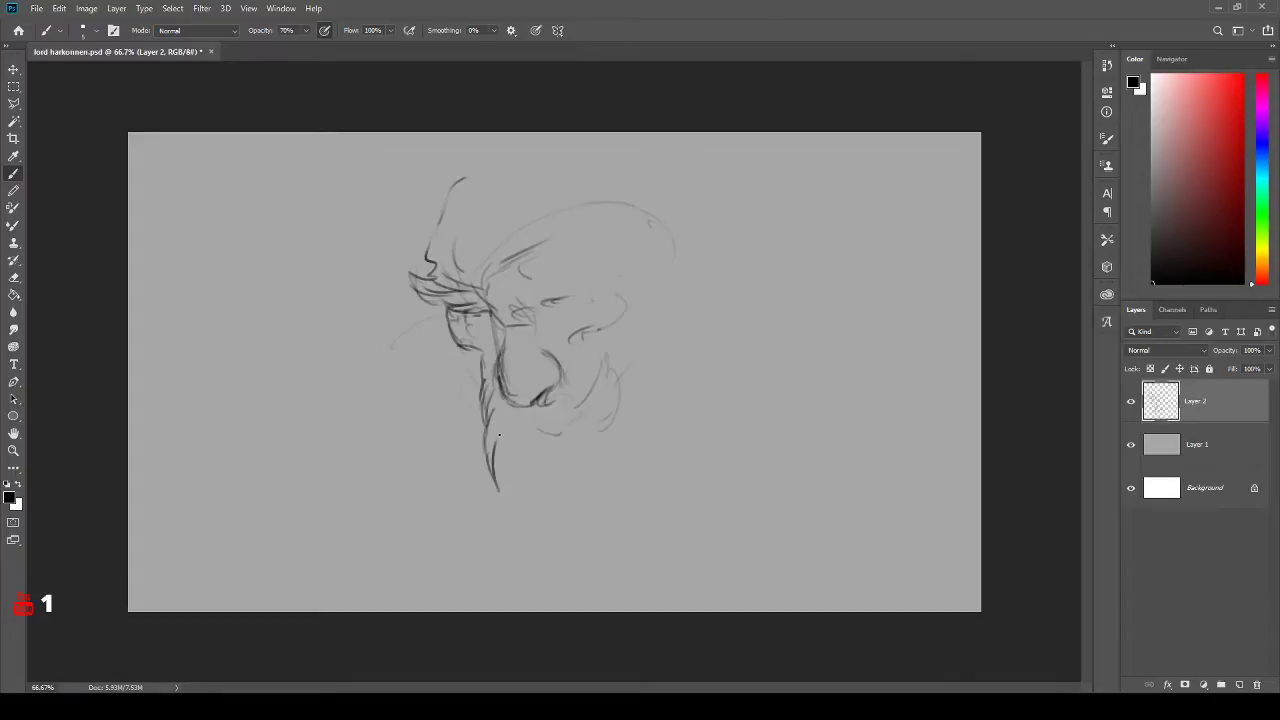
mouse_move(492, 418)
left_mouse_down()
mouse_move(551, 440)
mouse_move(577, 427)
mouse_move(582, 480)
left_mouse_up()
left_click_drag(594, 396, 590, 438)
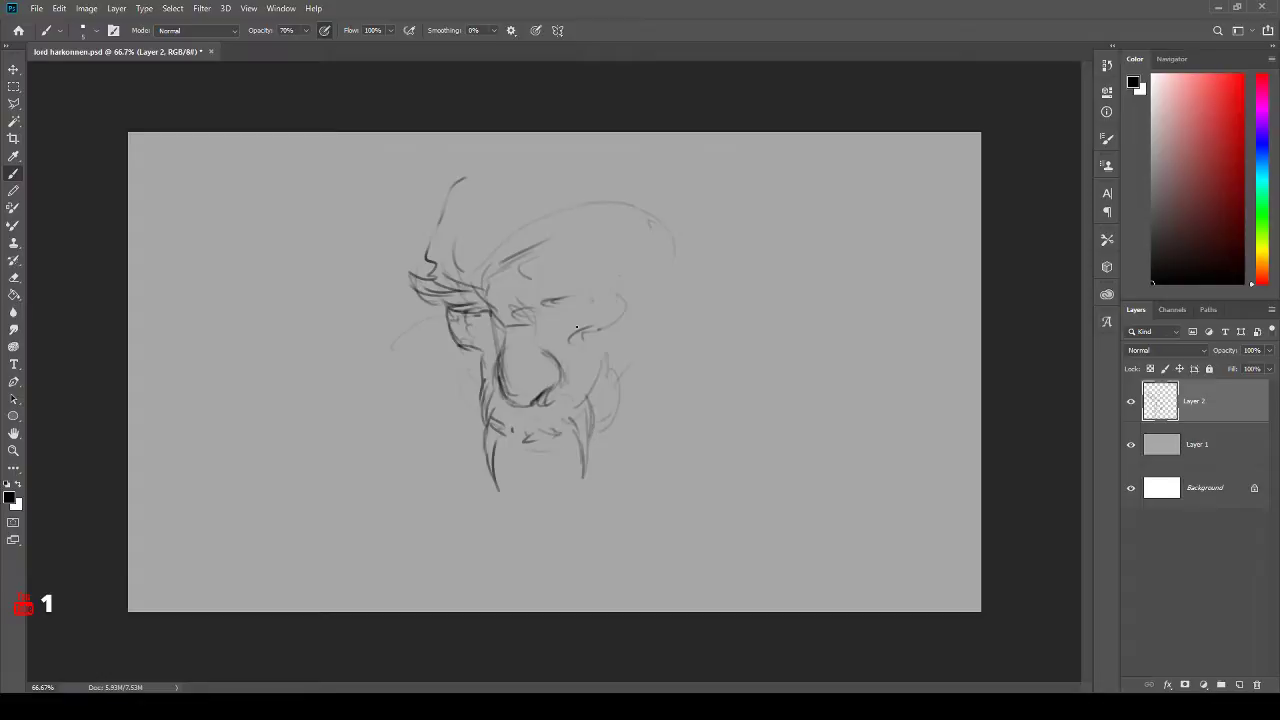
- Define the right eye with its under-eye folds, eyelid lines and bushy eyebrow
left_click_drag(570, 334, 598, 326)
left_click_drag(618, 314, 630, 284)
mouse_move(536, 300)
left_mouse_down()
mouse_move(574, 290)
mouse_move(534, 280)
left_mouse_up()
left_click_drag(534, 288, 584, 282)
mouse_move(574, 280)
left_mouse_down()
mouse_move(604, 286)
mouse_move(552, 260)
left_mouse_up()
left_click_drag(546, 269, 578, 262)
left_click_drag(592, 258, 608, 252)
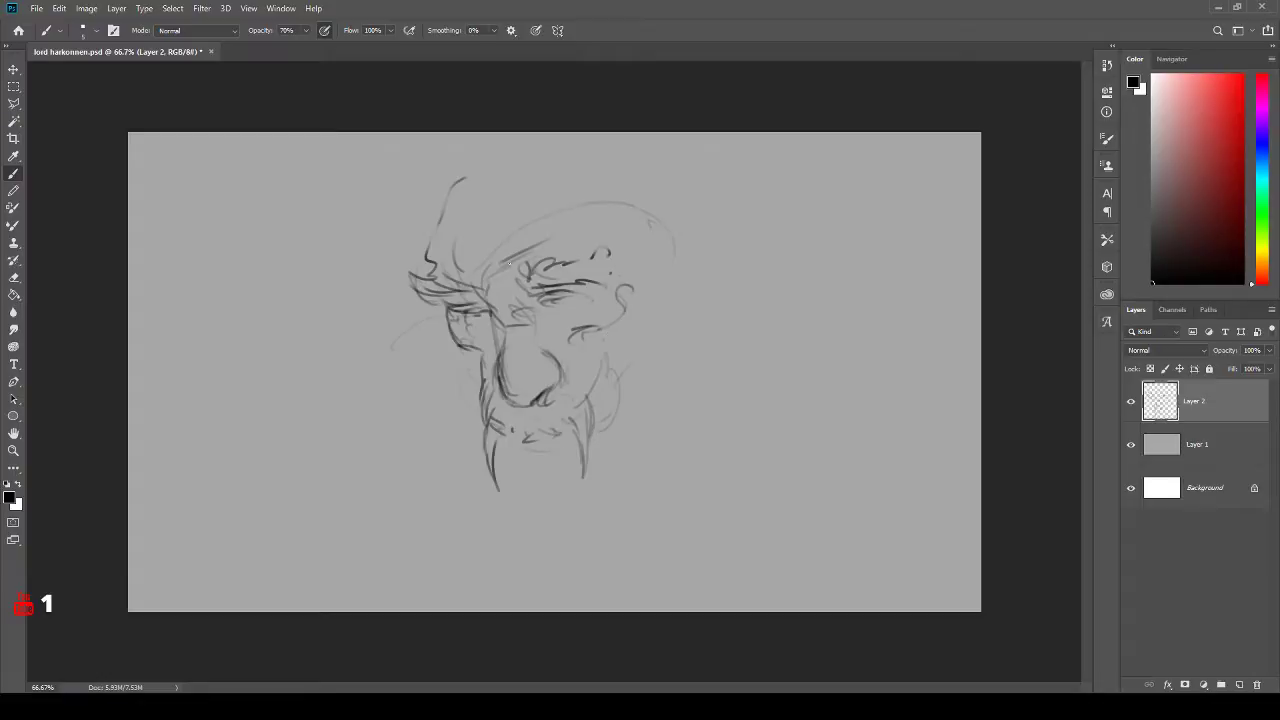
- Add frown creases between the brows, cheek wrinkles and a stronger nostril line to the old man's face
left_click_drag(514, 262, 500, 286)
left_click_drag(504, 292, 526, 286)
left_click_drag(484, 296, 506, 292)
left_click_drag(478, 272, 488, 282)
left_click_drag(628, 318, 605, 346)
left_click_drag(528, 364, 599, 357)
- Erase the entire old man sketch from Layer 2 and return to the brush
key("e")
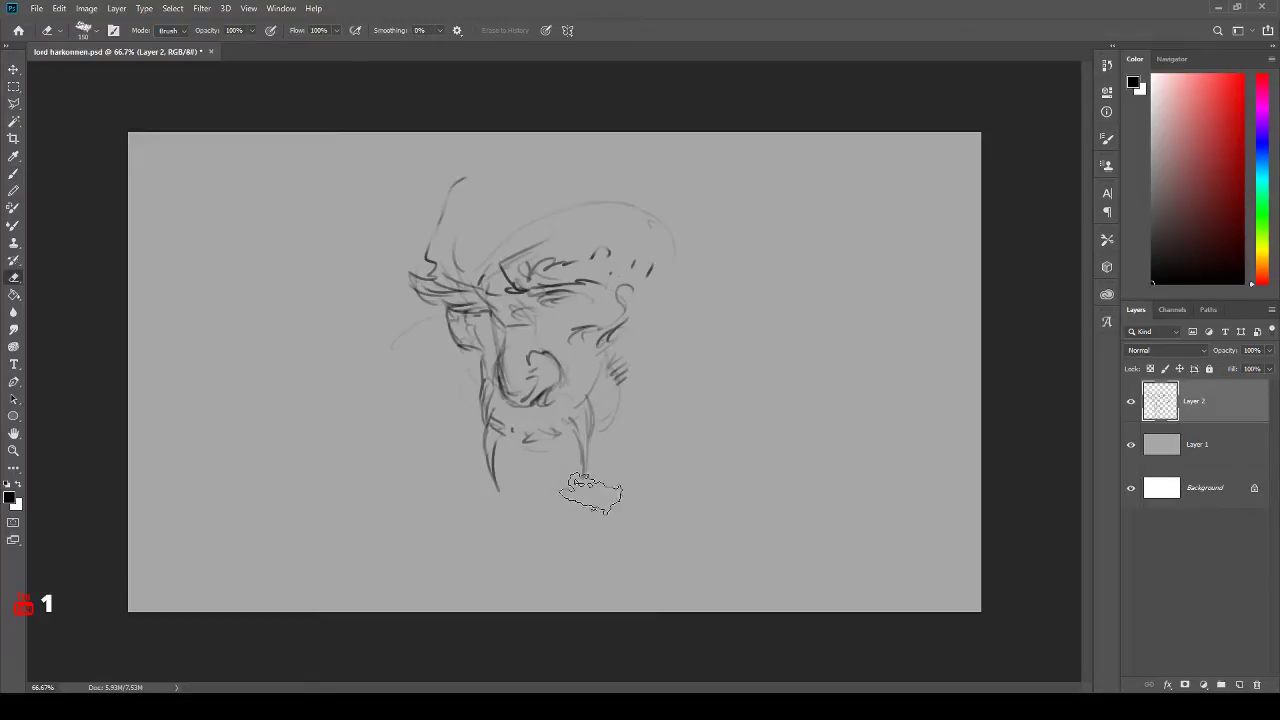
mouse_move(586, 491)
left_mouse_down()
mouse_move(681, 237)
mouse_move(640, 207)
mouse_move(547, 205)
mouse_move(492, 233)
mouse_move(397, 349)
mouse_move(401, 290)
mouse_move(691, 243)
left_mouse_up()
key("b")
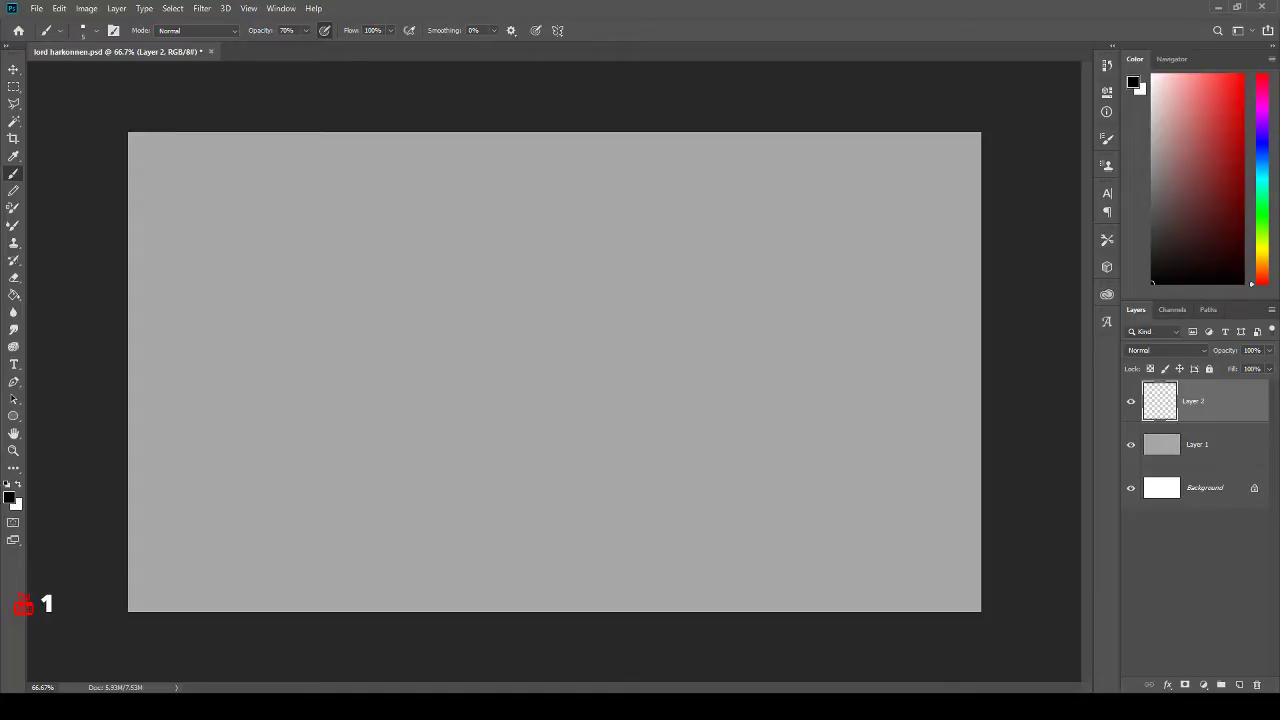
- Sketch a small skull wearing a head wrap left of the canvas centre, with dark eye sockets and a nose cavity
mouse_move(450, 226)
left_mouse_down()
mouse_move(468, 282)
mouse_move(476, 232)
mouse_move(509, 232)
mouse_move(533, 256)
mouse_move(538, 238)
mouse_move(539, 250)
mouse_move(484, 227)
mouse_move(441, 256)
mouse_move(453, 266)
mouse_move(444, 302)
mouse_move(459, 269)
mouse_move(539, 270)
mouse_move(531, 279)
mouse_move(563, 304)
left_mouse_up()
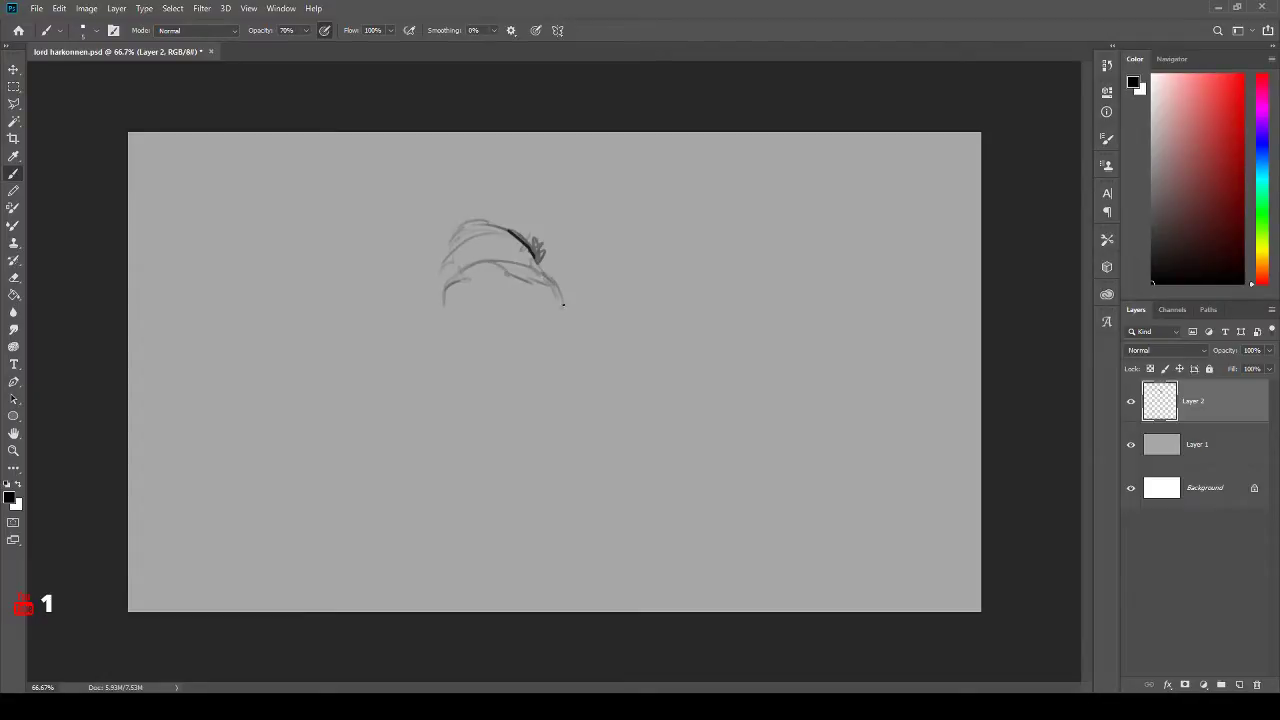
left_click_drag(448, 296, 455, 322)
mouse_move(474, 280)
left_mouse_down()
mouse_move(464, 300)
mouse_move(494, 278)
left_mouse_up()
mouse_move(468, 304)
left_mouse_down()
mouse_move(518, 270)
mouse_move(536, 304)
mouse_move(503, 300)
mouse_move(514, 313)
mouse_move(512, 300)
mouse_move(468, 291)
mouse_move(480, 312)
mouse_move(536, 279)
mouse_move(486, 284)
left_mouse_up()
mouse_move(488, 282)
left_mouse_down()
mouse_move(472, 286)
mouse_move(532, 274)
left_mouse_up()
mouse_move(528, 273)
left_mouse_down()
mouse_move(535, 284)
mouse_move(472, 304)
mouse_move(468, 284)
mouse_move(490, 294)
mouse_move(530, 272)
mouse_move(510, 306)
mouse_move(493, 297)
mouse_move(508, 322)
mouse_move(466, 324)
mouse_move(488, 326)
left_mouse_up()
left_click_drag(486, 313, 490, 335)
- Outline the left side of the skull and add curved fold lines to the head wrap
mouse_move(468, 327)
left_mouse_down()
mouse_move(488, 333)
mouse_move(533, 311)
mouse_move(530, 324)
mouse_move(453, 298)
mouse_move(458, 268)
mouse_move(455, 294)
mouse_move(508, 250)
mouse_move(450, 236)
left_mouse_up()
mouse_move(448, 256)
left_mouse_down()
mouse_move(440, 276)
mouse_move(482, 228)
left_mouse_up()
left_click_drag(458, 256, 505, 224)
left_click_drag(442, 282, 482, 244)
mouse_move(448, 274)
left_mouse_down()
mouse_move(510, 242)
mouse_move(444, 326)
left_mouse_up()
left_click_drag(450, 262, 452, 336)
- Sketch the skull's cheek hollow, mouth and jaw line
mouse_move(456, 318)
left_mouse_down()
mouse_move(459, 350)
mouse_move(482, 350)
left_mouse_up()
mouse_move(470, 328)
left_mouse_down()
mouse_move(497, 354)
mouse_move(521, 325)
mouse_move(532, 334)
left_mouse_up()
mouse_move(534, 332)
left_mouse_down()
mouse_move(505, 344)
mouse_move(538, 350)
mouse_move(520, 364)
mouse_move(540, 356)
left_mouse_up()
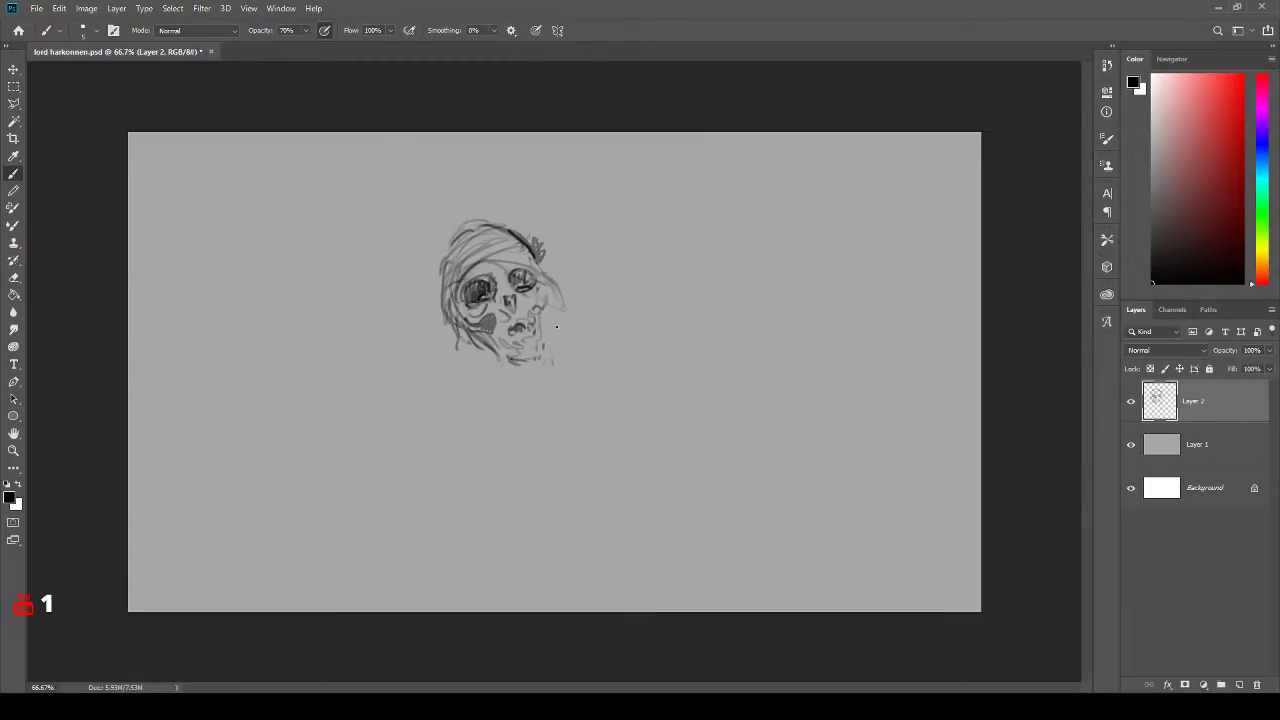
- Darken the mouth and right cheek, and add loose strands along the left side of the skull
left_click_drag(543, 292, 552, 324)
mouse_move(454, 308)
left_mouse_down()
mouse_move(454, 350)
mouse_move(476, 358)
left_mouse_up()
mouse_move(478, 357)
left_mouse_down()
mouse_move(474, 369)
mouse_move(496, 362)
mouse_move(486, 380)
left_mouse_up()
mouse_move(540, 318)
left_mouse_down()
mouse_move(542, 334)
mouse_move(531, 316)
mouse_move(506, 338)
mouse_move(510, 350)
mouse_move(520, 330)
mouse_move(526, 348)
mouse_move(534, 334)
mouse_move(524, 344)
left_mouse_up()
mouse_move(514, 278)
left_mouse_down()
mouse_move(544, 321)
mouse_move(546, 303)
mouse_move(528, 330)
mouse_move(540, 294)
left_mouse_up()
left_click_drag(452, 310, 440, 244)
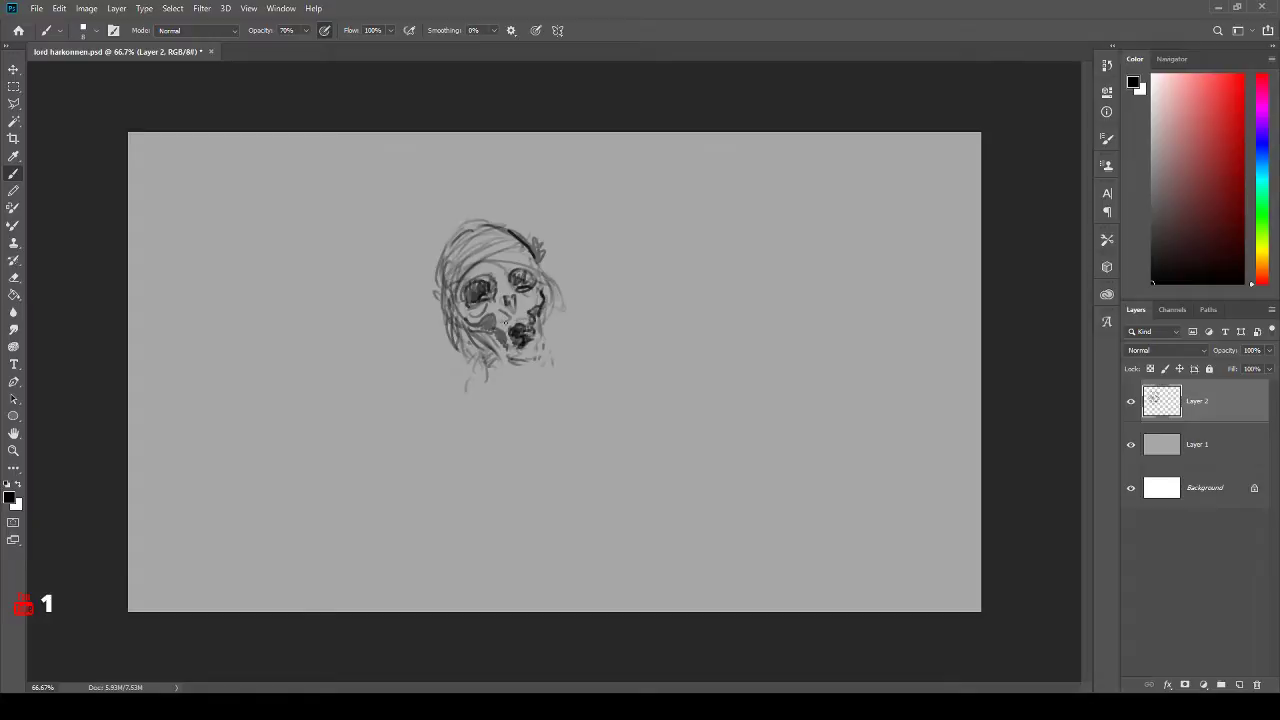
- Draw and shade a thin neck beneath the skull, extending it into shoulder lines on both sides
mouse_move(503, 323)
left_mouse_down()
mouse_move(526, 293)
mouse_move(488, 327)
mouse_move(485, 307)
mouse_move(505, 337)
mouse_move(500, 308)
mouse_move(482, 329)
mouse_move(505, 352)
mouse_move(498, 331)
mouse_move(508, 348)
mouse_move(516, 335)
mouse_move(498, 347)
mouse_move(518, 353)
mouse_move(500, 351)
mouse_move(514, 371)
mouse_move(488, 361)
mouse_move(521, 392)
left_mouse_up()
mouse_move(546, 334)
left_mouse_down()
mouse_move(556, 379)
mouse_move(539, 394)
mouse_move(540, 370)
mouse_move(542, 396)
left_mouse_up()
mouse_move(504, 354)
left_mouse_down()
mouse_move(516, 397)
mouse_move(495, 411)
mouse_move(530, 412)
mouse_move(506, 401)
mouse_move(484, 427)
mouse_move(514, 414)
left_mouse_up()
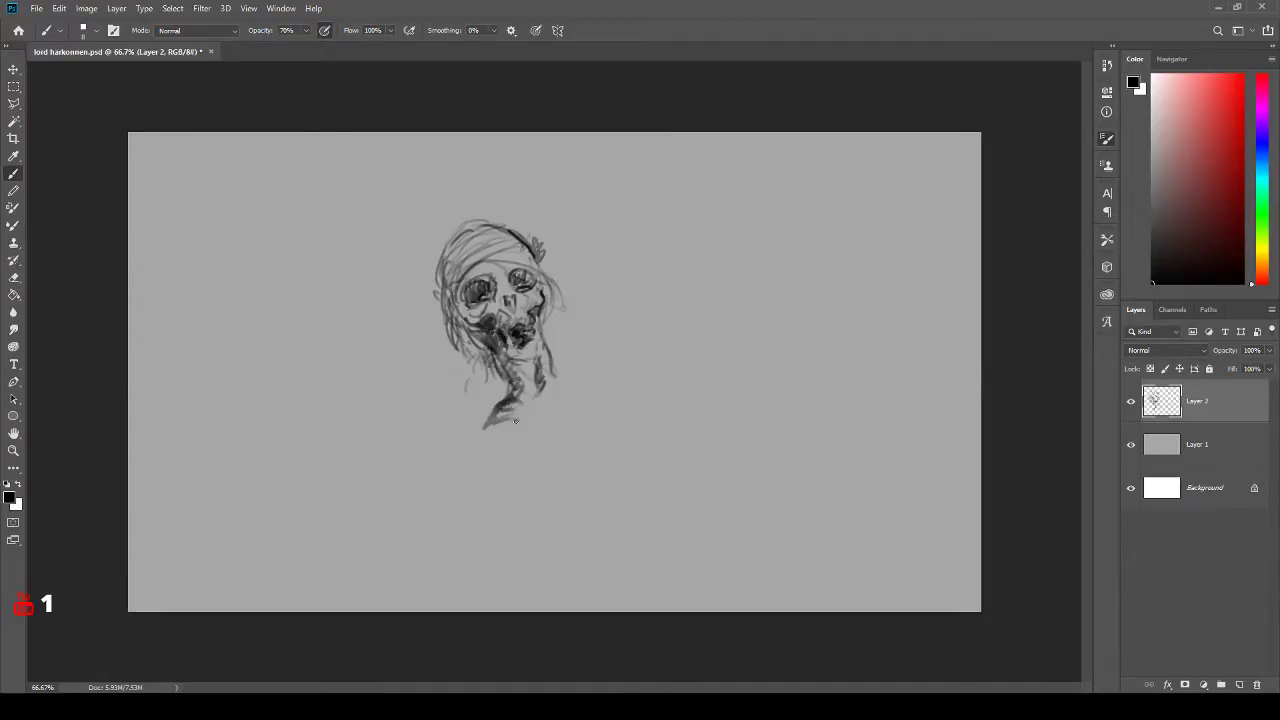
mouse_move(502, 370)
left_mouse_down()
mouse_move(512, 396)
mouse_move(532, 380)
mouse_move(527, 413)
mouse_move(466, 433)
left_mouse_up()
left_click_drag(552, 372, 584, 388)
- Darken the skull's eye sockets, nose, cheek and left-side hair with a smaller brush
mouse_move(484, 279)
left_mouse_down()
mouse_move(499, 274)
mouse_move(520, 322)
left_mouse_up()
key("bracketleft")
key("bracketleft")
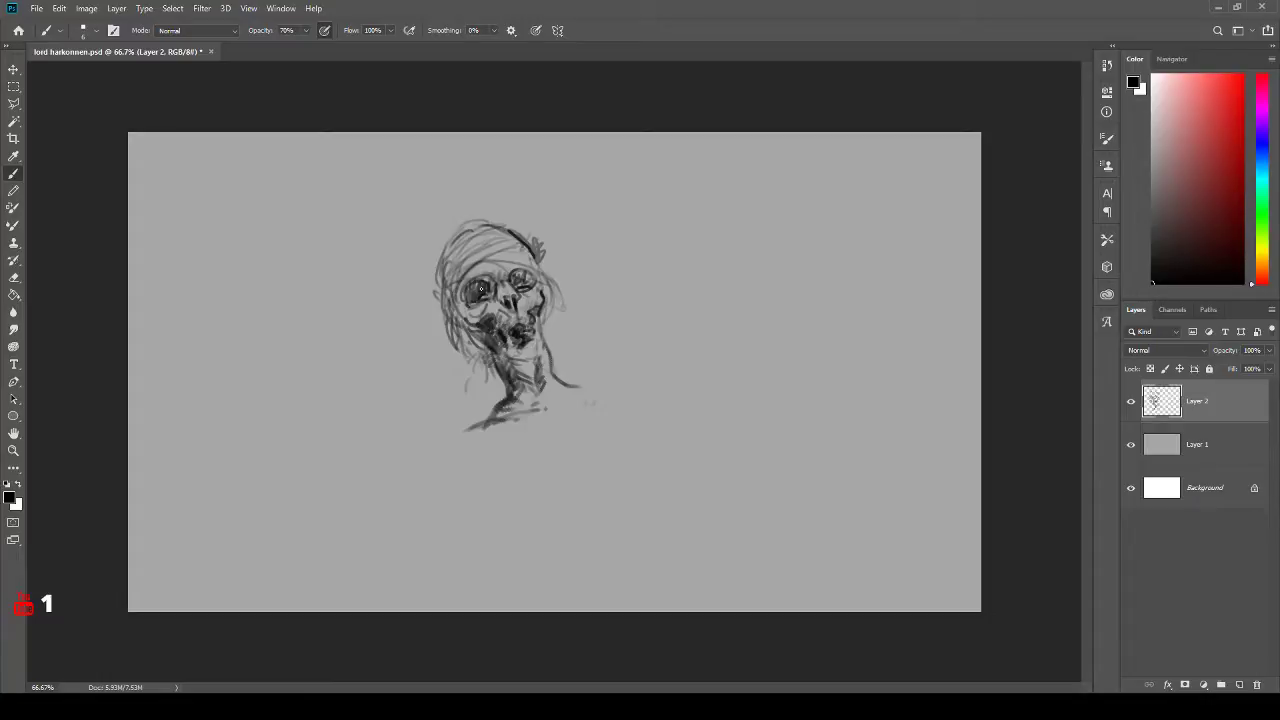
mouse_move(481, 289)
left_mouse_down()
mouse_move(516, 281)
mouse_move(490, 290)
left_mouse_up()
left_click_drag(534, 306, 533, 318)
mouse_move(459, 294)
left_mouse_down()
mouse_move(486, 364)
mouse_move(452, 334)
mouse_move(461, 310)
mouse_move(462, 350)
mouse_move(492, 374)
mouse_move(468, 386)
left_mouse_up()
- Sketch the folded left corner of a pirate hat and its brim line across the forehead, erasing stray edges
mouse_move(424, 330)
left_mouse_down()
mouse_move(396, 332)
mouse_move(412, 344)
mouse_move(438, 300)
mouse_move(404, 310)
left_mouse_up()
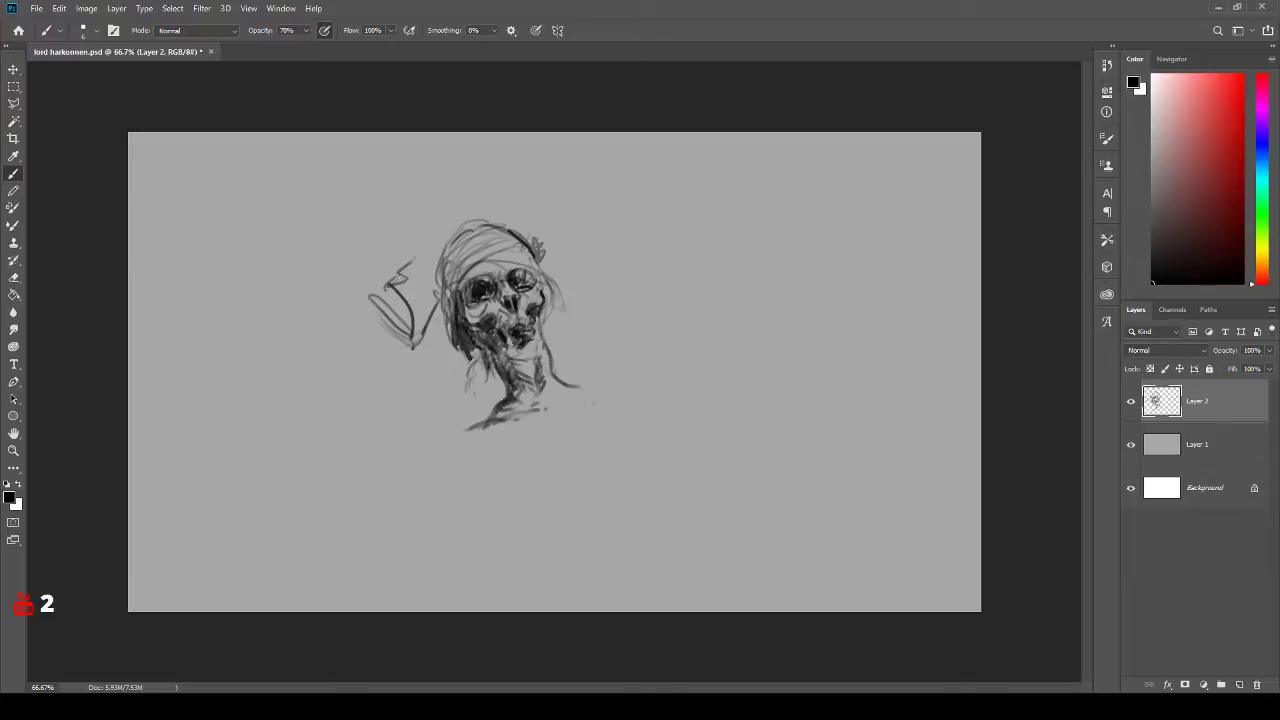
left_click_drag(394, 288, 372, 312)
left_click_drag(388, 324, 412, 346)
mouse_move(412, 346)
left_mouse_down()
mouse_move(365, 314)
mouse_move(387, 293)
mouse_move(372, 322)
left_mouse_up()
key("e")
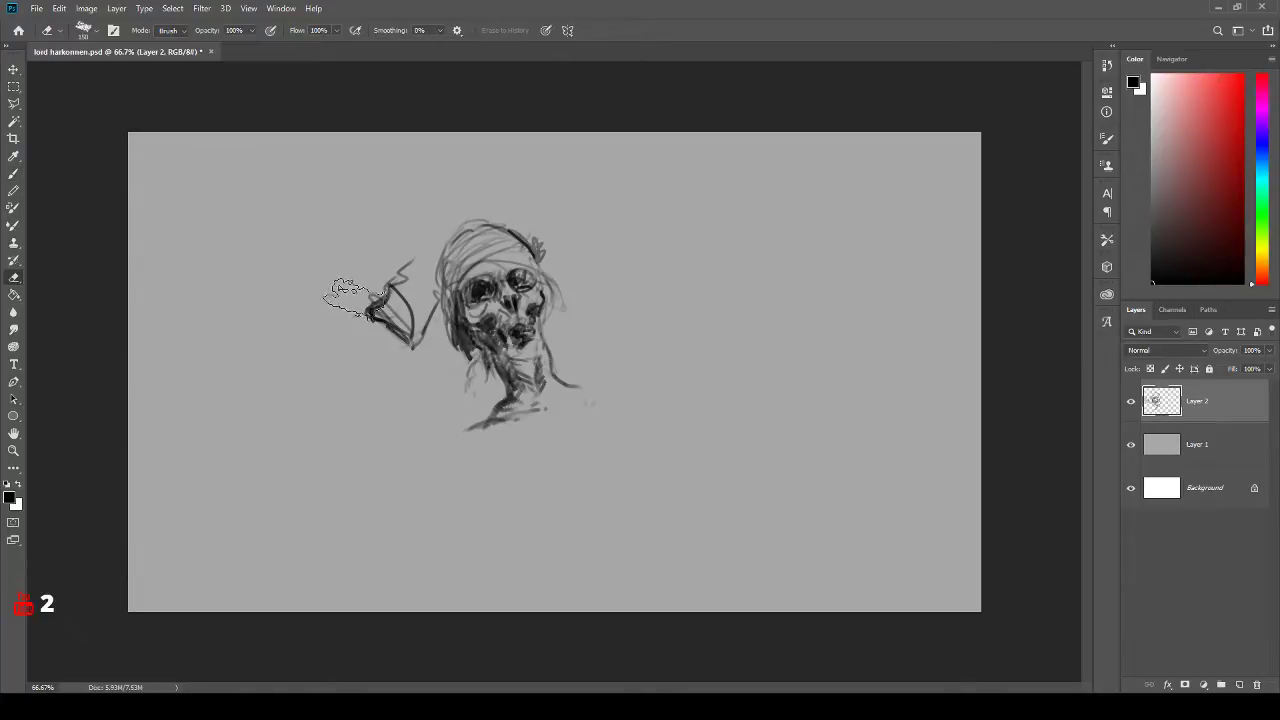
mouse_move(364, 308)
left_mouse_down()
mouse_move(419, 356)
mouse_move(433, 347)
mouse_move(397, 330)
mouse_move(414, 344)
mouse_move(427, 330)
mouse_move(452, 258)
mouse_move(553, 225)
left_mouse_up()
key("b")
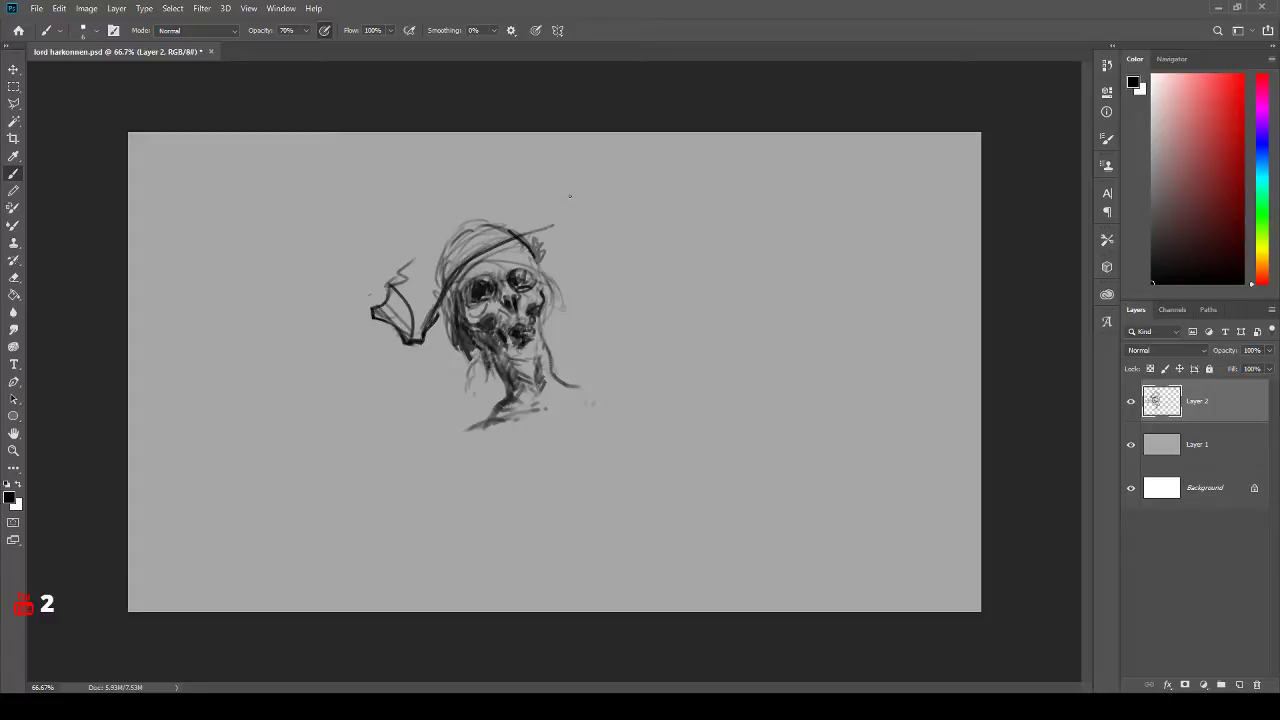
- Draw the pirate hat's tall crown and upturned brim with a rounded notch at the front
mouse_move(380, 297)
left_mouse_down()
mouse_move(392, 268)
mouse_move(372, 258)
mouse_move(442, 170)
mouse_move(488, 173)
mouse_move(458, 170)
mouse_move(383, 272)
mouse_move(368, 238)
mouse_move(396, 204)
mouse_move(387, 252)
mouse_move(398, 222)
mouse_move(444, 194)
left_mouse_up()
key("e")
key("b")
mouse_move(394, 282)
left_mouse_down()
mouse_move(445, 212)
mouse_move(454, 229)
mouse_move(473, 191)
mouse_move(515, 205)
mouse_move(552, 193)
left_mouse_up()
- Erase the tall outer arcs above the pirate hat to lower its silhouette
key("e")
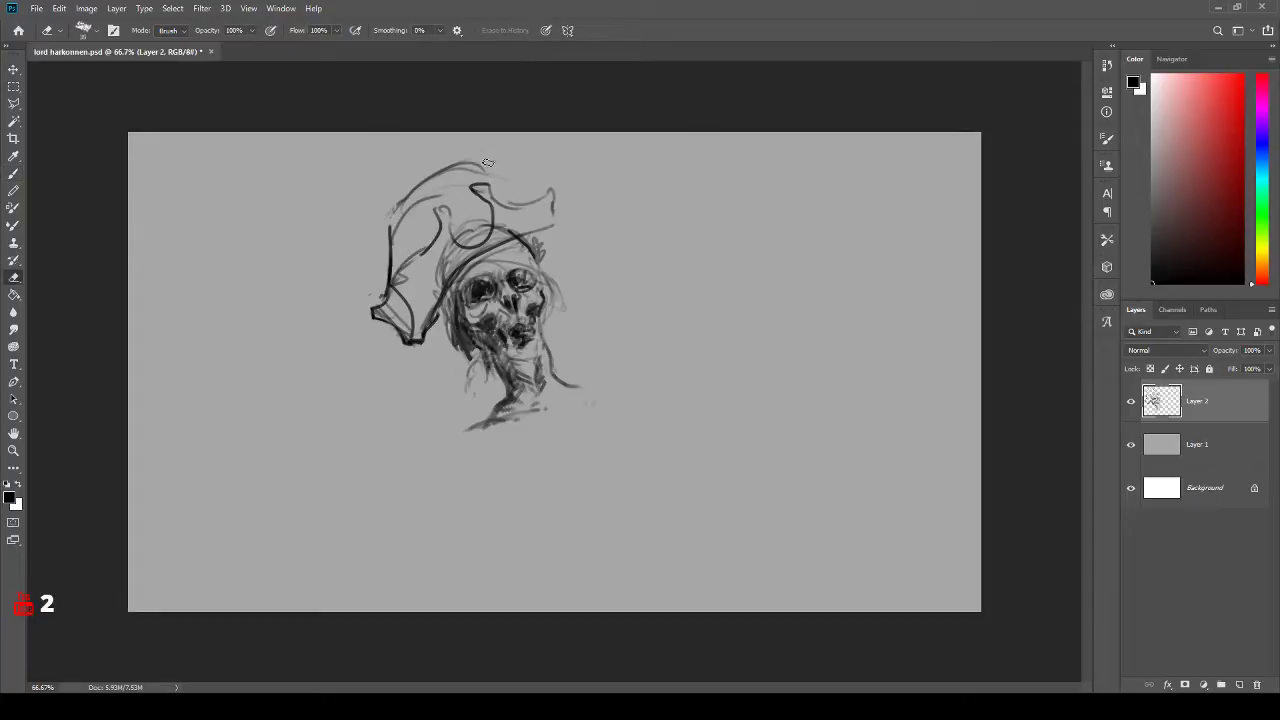
mouse_move(448, 166)
left_mouse_down()
mouse_move(395, 208)
mouse_move(386, 239)
mouse_move(430, 195)
left_mouse_up()
mouse_move(501, 163)
left_mouse_down()
mouse_move(562, 210)
mouse_move(560, 246)
mouse_move(526, 251)
left_mouse_up()
key("b")
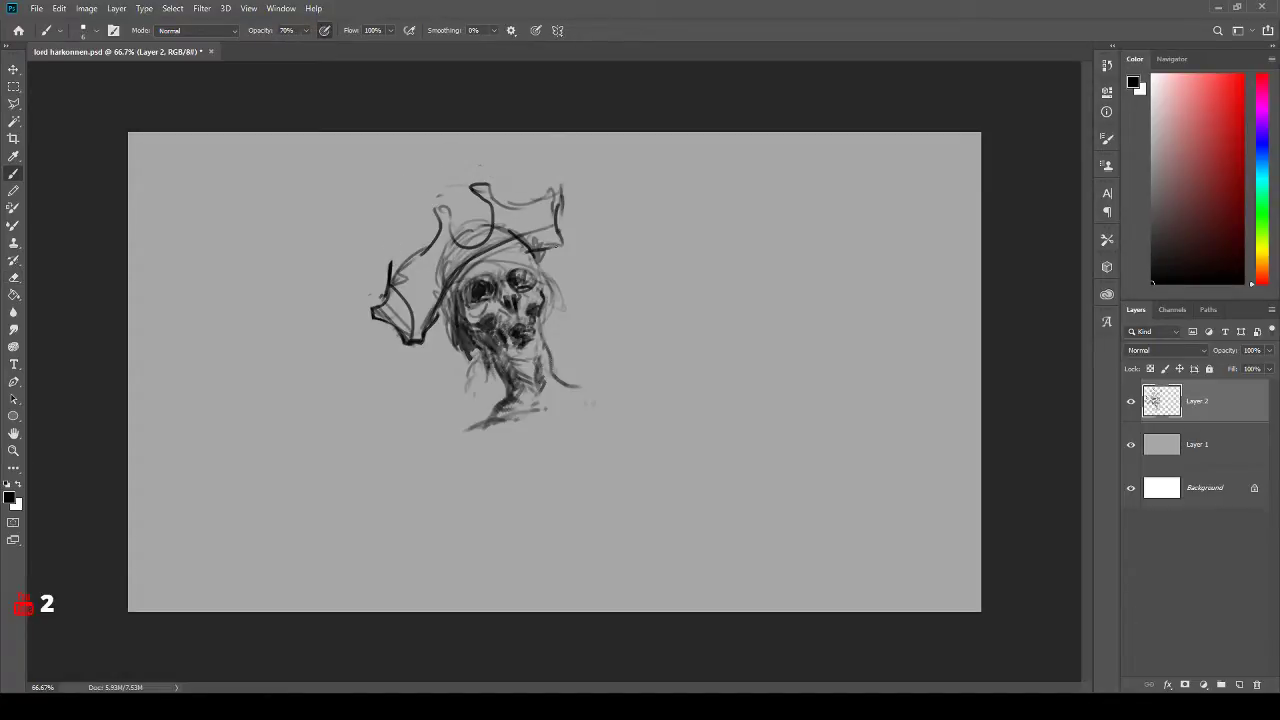
- Strengthen the hat's right edge and trim its left corner into a shorter, rounder fold
left_click_drag(558, 187, 567, 237)
key("e")
mouse_move(384, 290)
left_mouse_down()
mouse_move(372, 322)
mouse_move(415, 338)
mouse_move(391, 284)
mouse_move(388, 306)
mouse_move(422, 330)
left_mouse_up()
- Reinforce the pirate hat's outlines and shade its brim, crown and folded left corner with dark hatching
key("b")
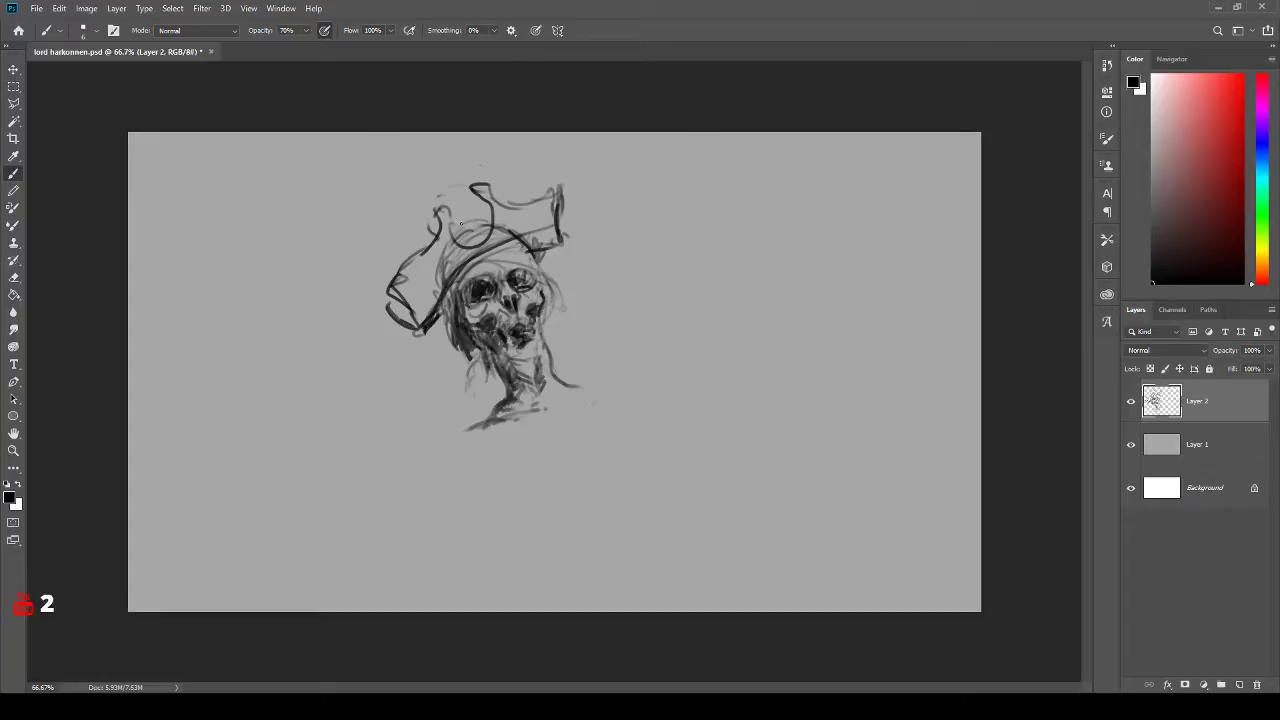
mouse_move(460, 222)
left_mouse_down()
mouse_move(441, 197)
mouse_move(468, 240)
mouse_move(492, 234)
mouse_move(480, 194)
mouse_move(464, 188)
mouse_move(527, 207)
mouse_move(453, 272)
mouse_move(431, 243)
mouse_move(386, 325)
mouse_move(418, 324)
left_mouse_up()
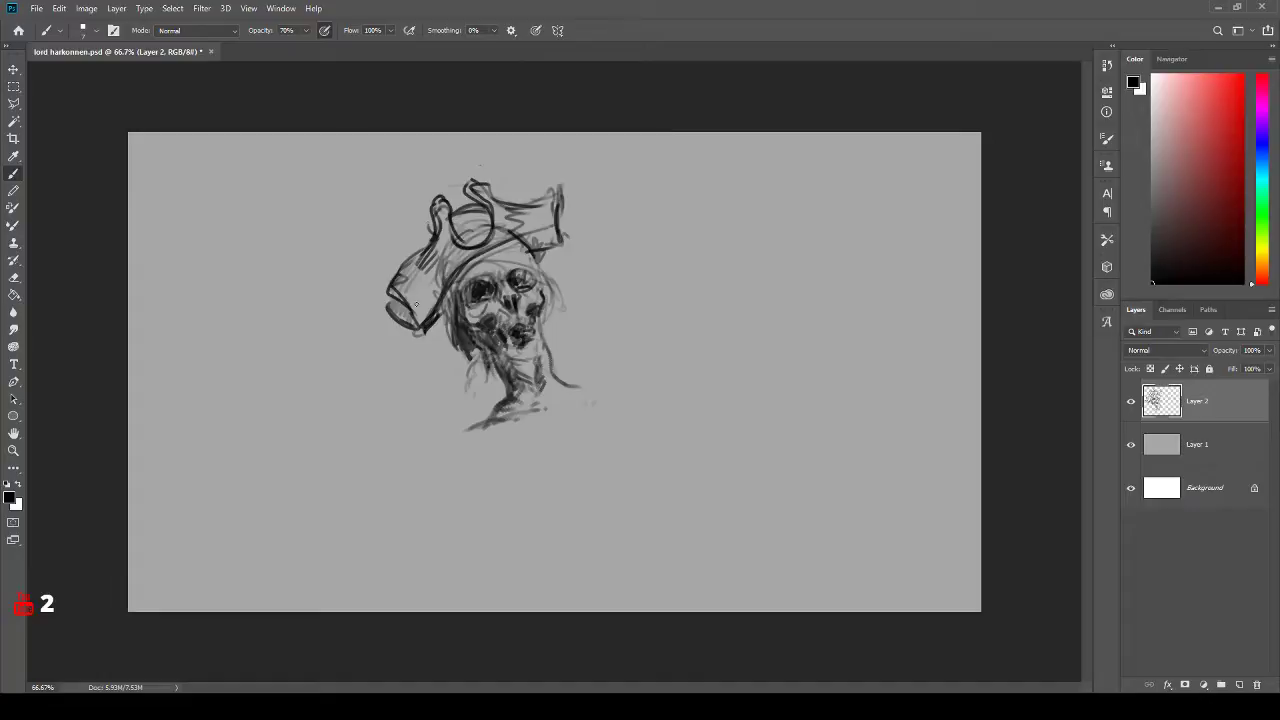
mouse_move(410, 316)
left_mouse_down()
mouse_move(420, 264)
mouse_move(446, 256)
mouse_move(435, 234)
mouse_move(456, 274)
left_mouse_up()
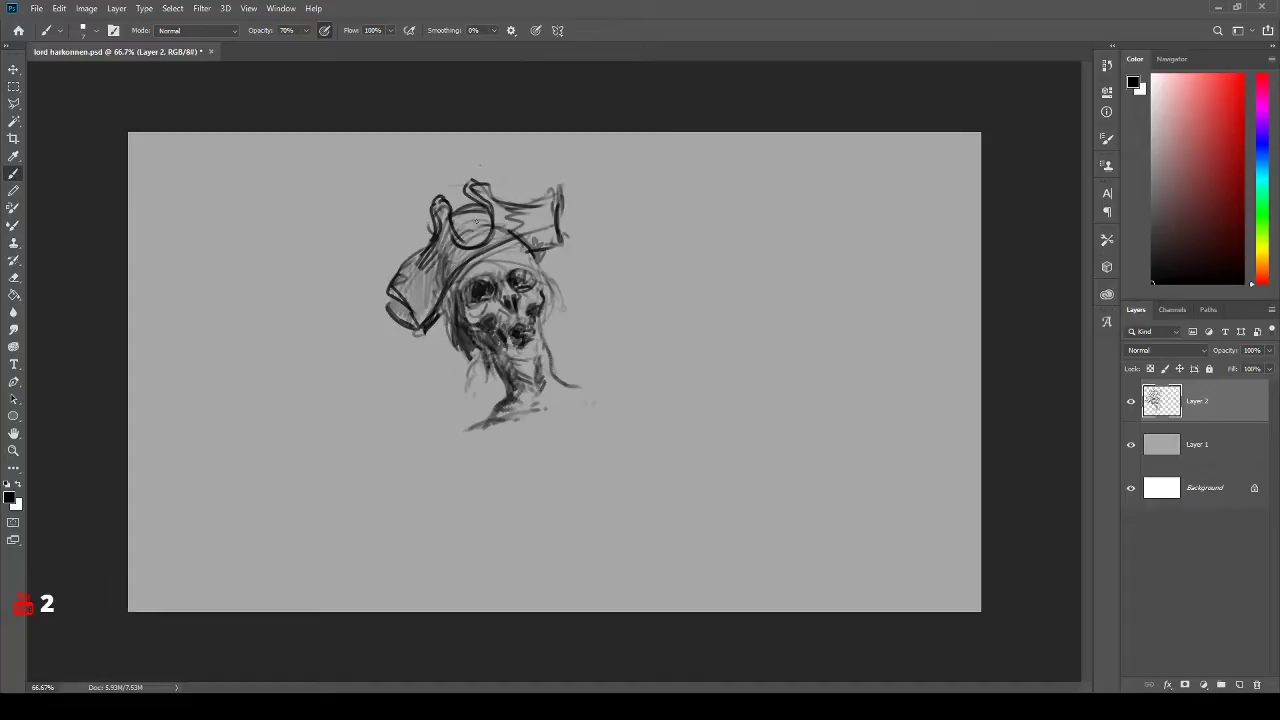
mouse_move(484, 210)
left_mouse_down()
mouse_move(446, 278)
mouse_move(510, 246)
mouse_move(546, 272)
mouse_move(536, 238)
mouse_move(510, 220)
mouse_move(532, 220)
mouse_move(544, 250)
left_mouse_up()
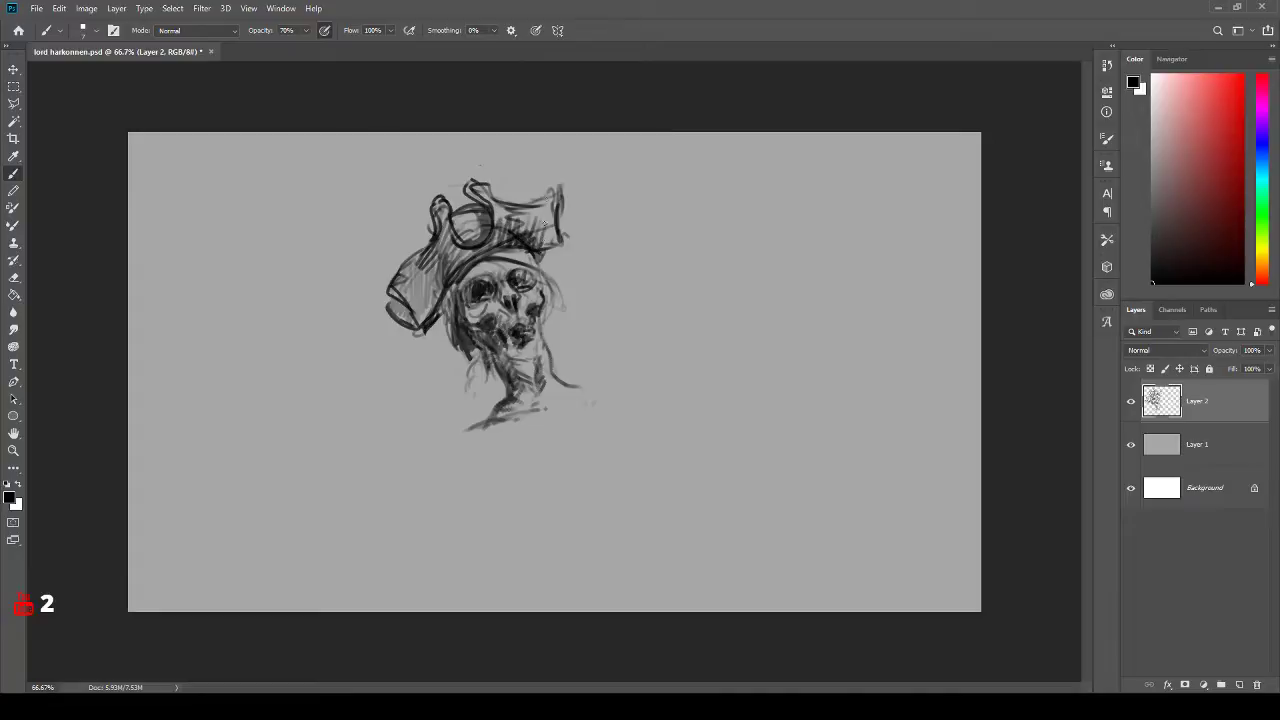
mouse_move(552, 194)
left_mouse_down()
mouse_move(546, 246)
mouse_move(512, 232)
left_mouse_up()
left_click_drag(510, 204, 492, 226)
mouse_move(490, 190)
left_mouse_down()
mouse_move(438, 276)
mouse_move(434, 322)
mouse_move(398, 314)
mouse_move(418, 328)
left_mouse_up()
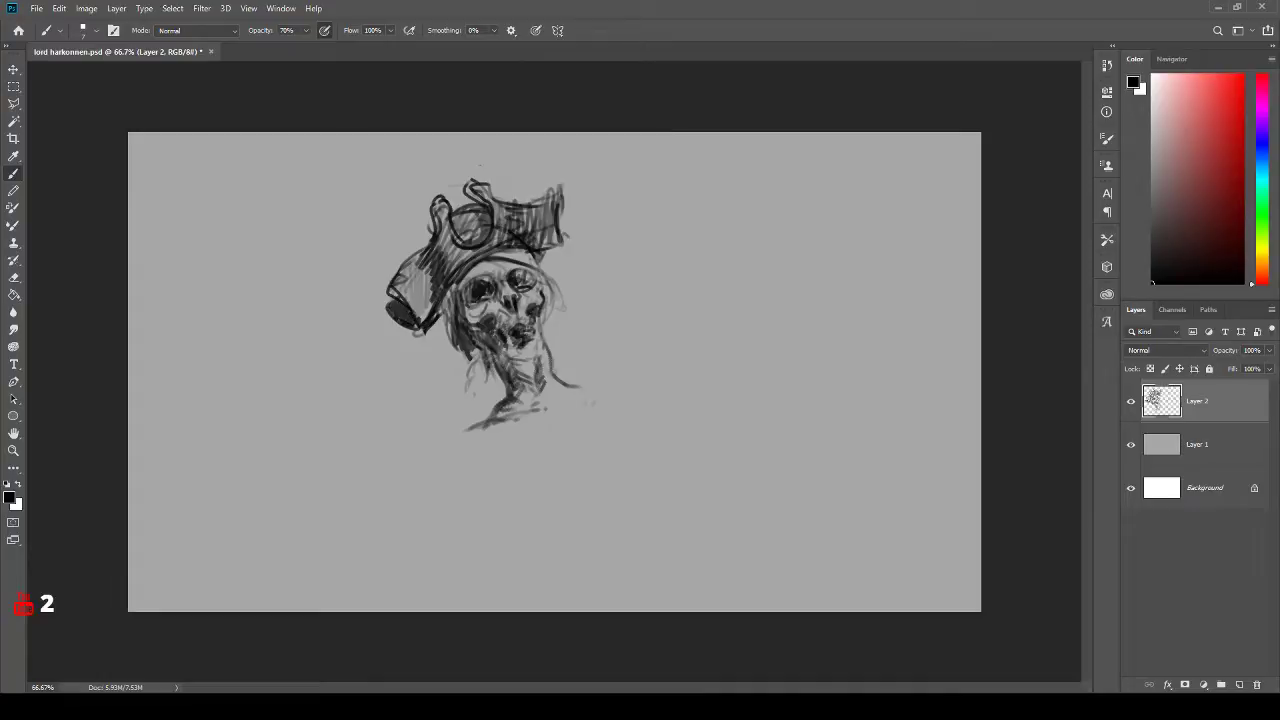
- Darken the hat's front notch, the bandana line, the eye sockets and the hollow of the cheek
mouse_move(470, 206)
left_mouse_down()
mouse_move(469, 242)
mouse_move(472, 206)
mouse_move(488, 231)
mouse_move(481, 243)
mouse_move(472, 182)
mouse_move(479, 205)
mouse_move(438, 243)
left_mouse_up()
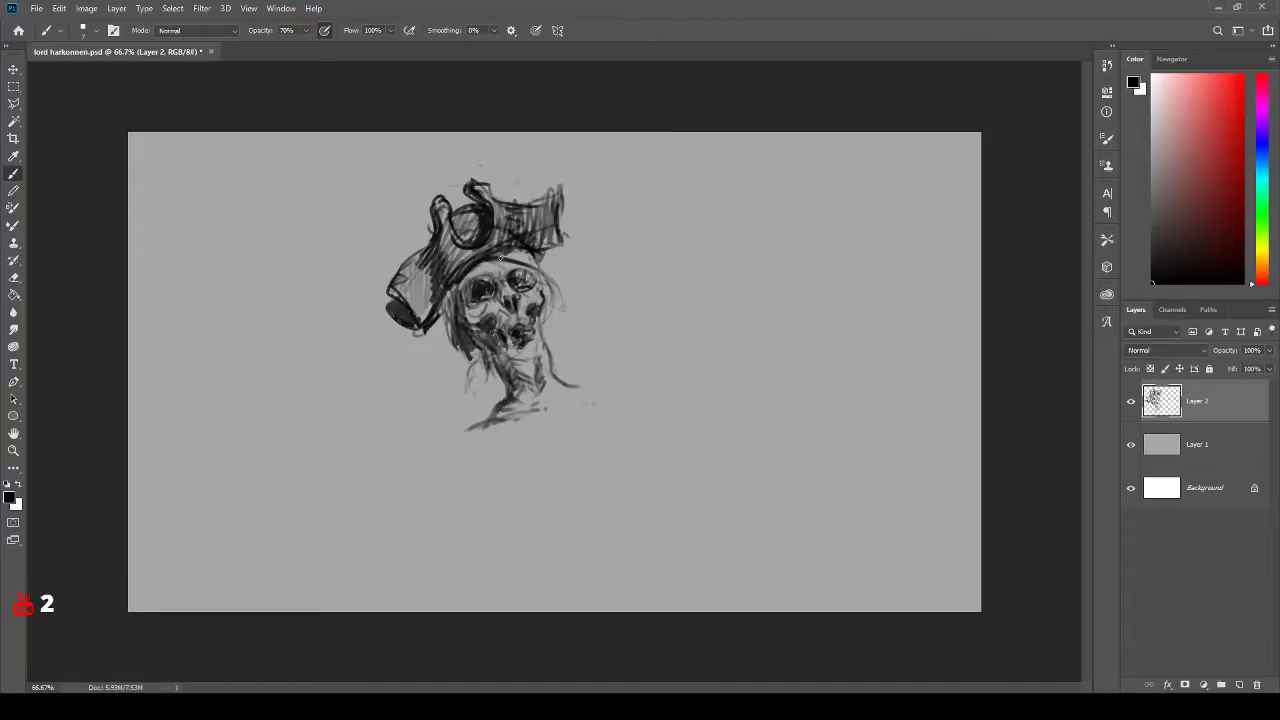
mouse_move(492, 264)
left_mouse_down()
mouse_move(457, 311)
mouse_move(522, 278)
left_mouse_up()
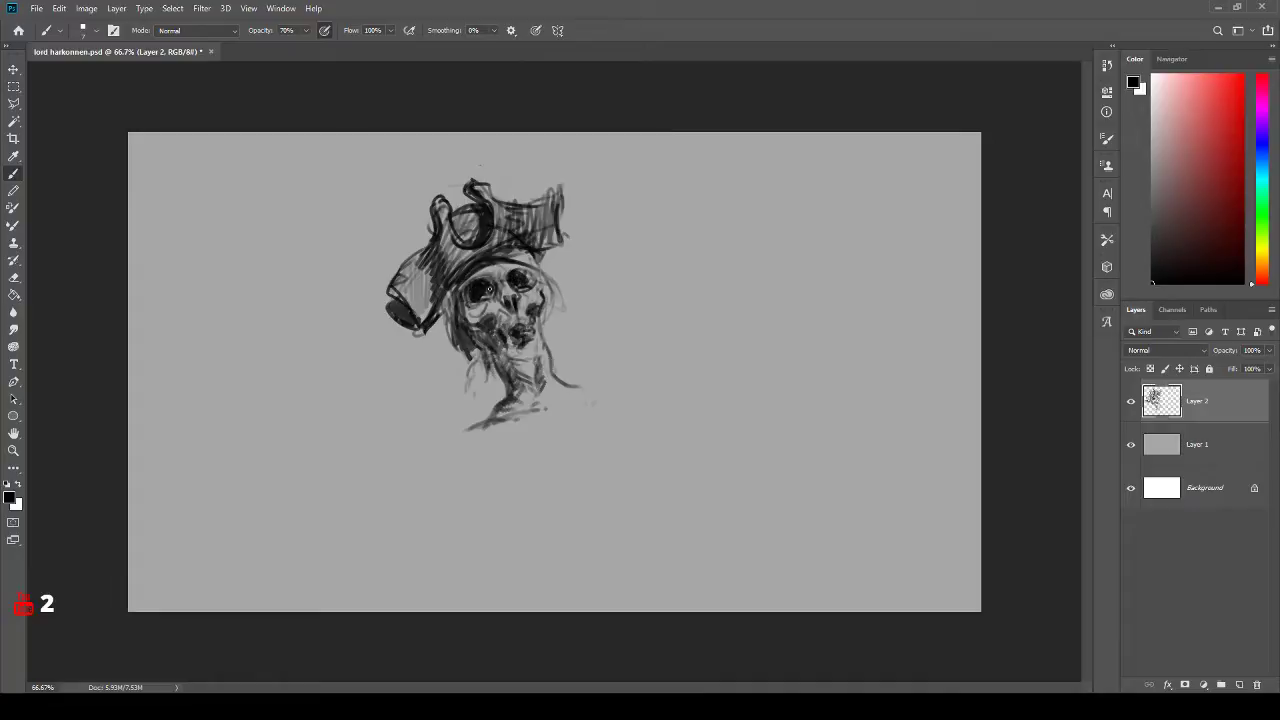
mouse_move(478, 325)
left_mouse_down()
mouse_move(495, 315)
mouse_move(493, 335)
mouse_move(503, 318)
mouse_move(468, 306)
mouse_move(490, 328)
mouse_move(486, 352)
left_mouse_up()
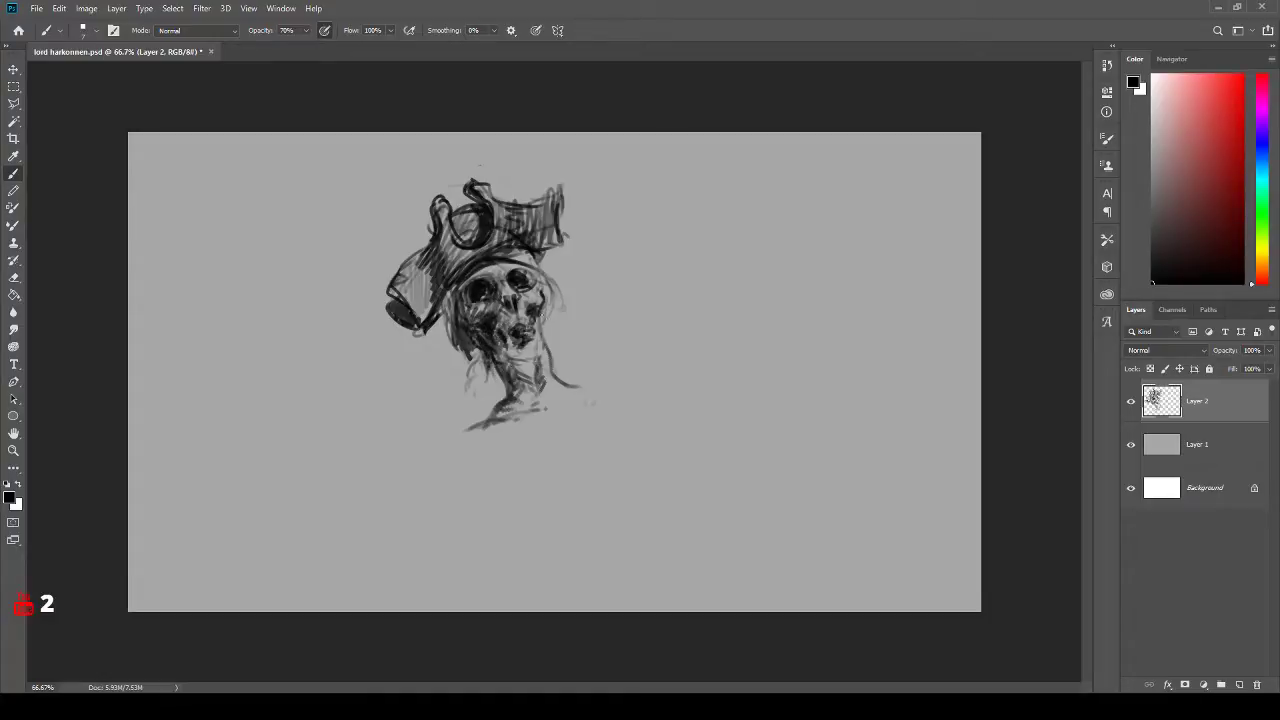
- Strengthen the jaw and neck shading and draw a curved shirt collar around the base of the neck
mouse_move(538, 308)
left_mouse_down()
mouse_move(540, 355)
mouse_move(512, 362)
mouse_move(523, 373)
mouse_move(500, 360)
mouse_move(518, 340)
mouse_move(518, 370)
mouse_move(539, 384)
mouse_move(510, 395)
mouse_move(510, 422)
left_mouse_up()
mouse_move(545, 342)
left_mouse_down()
mouse_move(552, 378)
mouse_move(582, 394)
mouse_move(534, 440)
mouse_move(496, 432)
mouse_move(550, 434)
left_mouse_up()
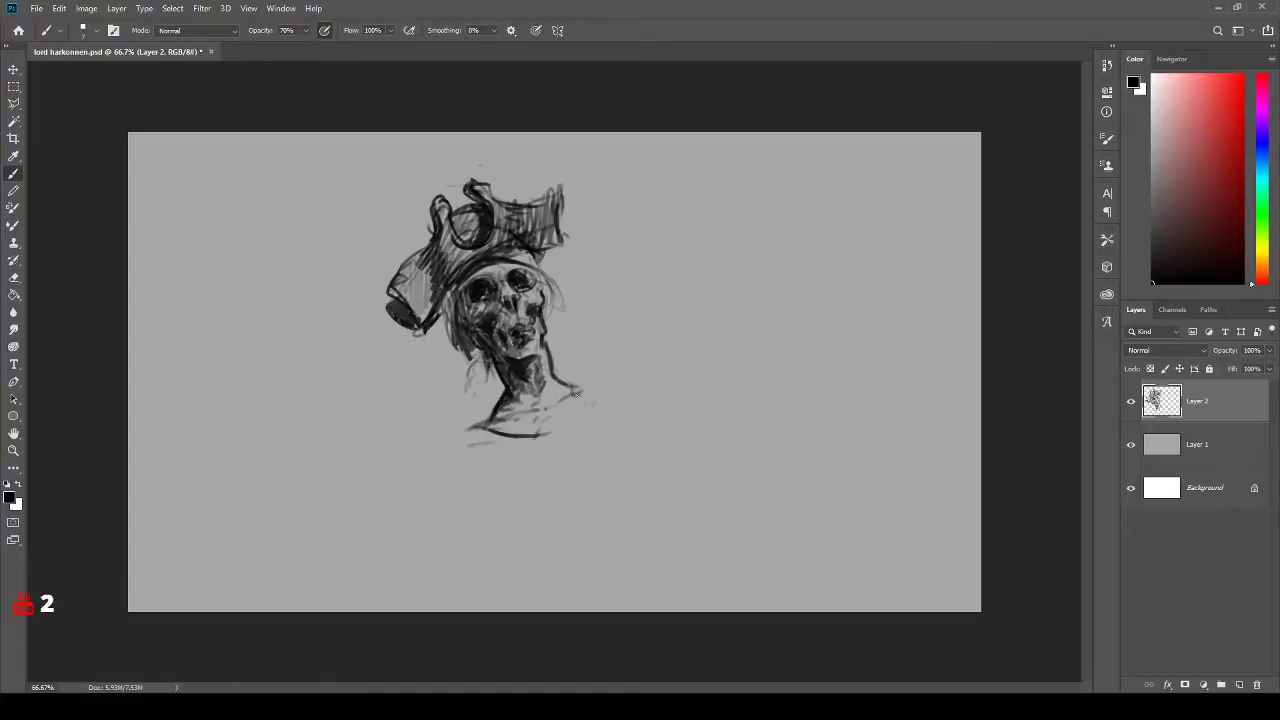
mouse_move(580, 386)
left_mouse_down()
mouse_move(490, 440)
mouse_move(566, 430)
mouse_move(590, 382)
mouse_move(562, 430)
left_mouse_up()
mouse_move(508, 442)
left_mouse_down()
mouse_move(530, 452)
mouse_move(498, 496)
mouse_move(547, 502)
left_mouse_up()
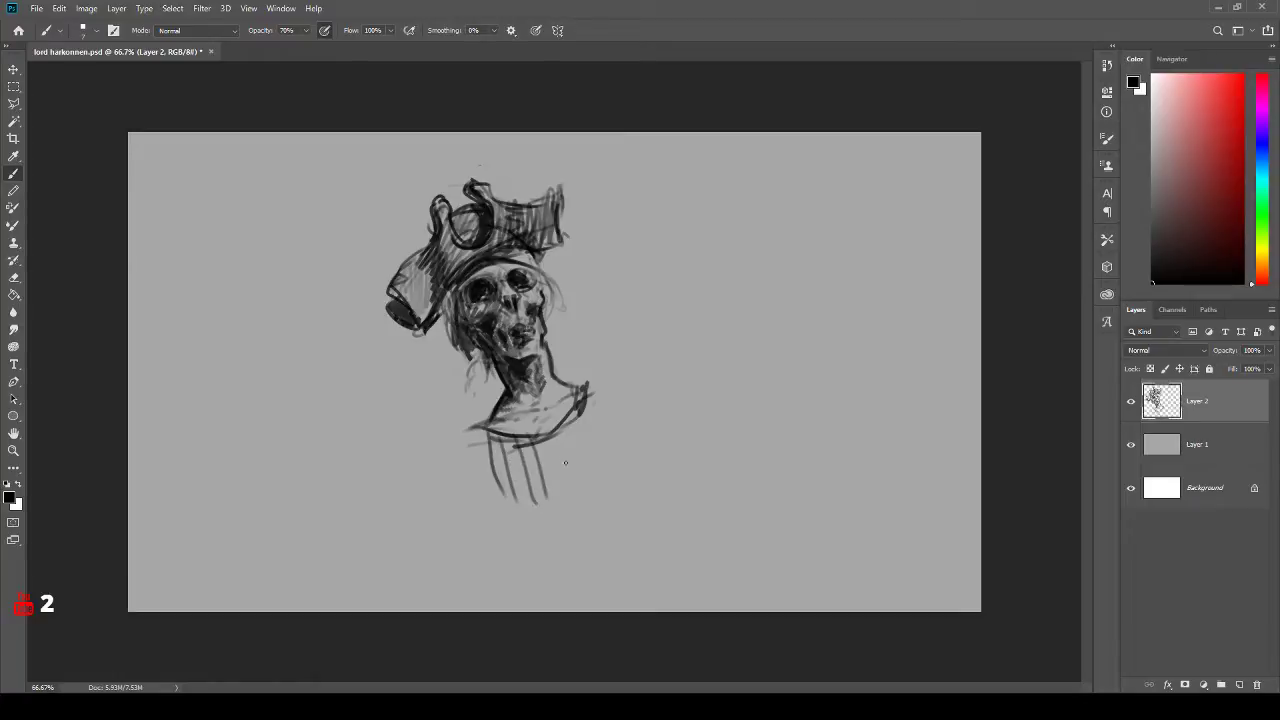
key("ctrl+z")
key("ctrl+z")
key("ctrl+z")
key("ctrl+z")
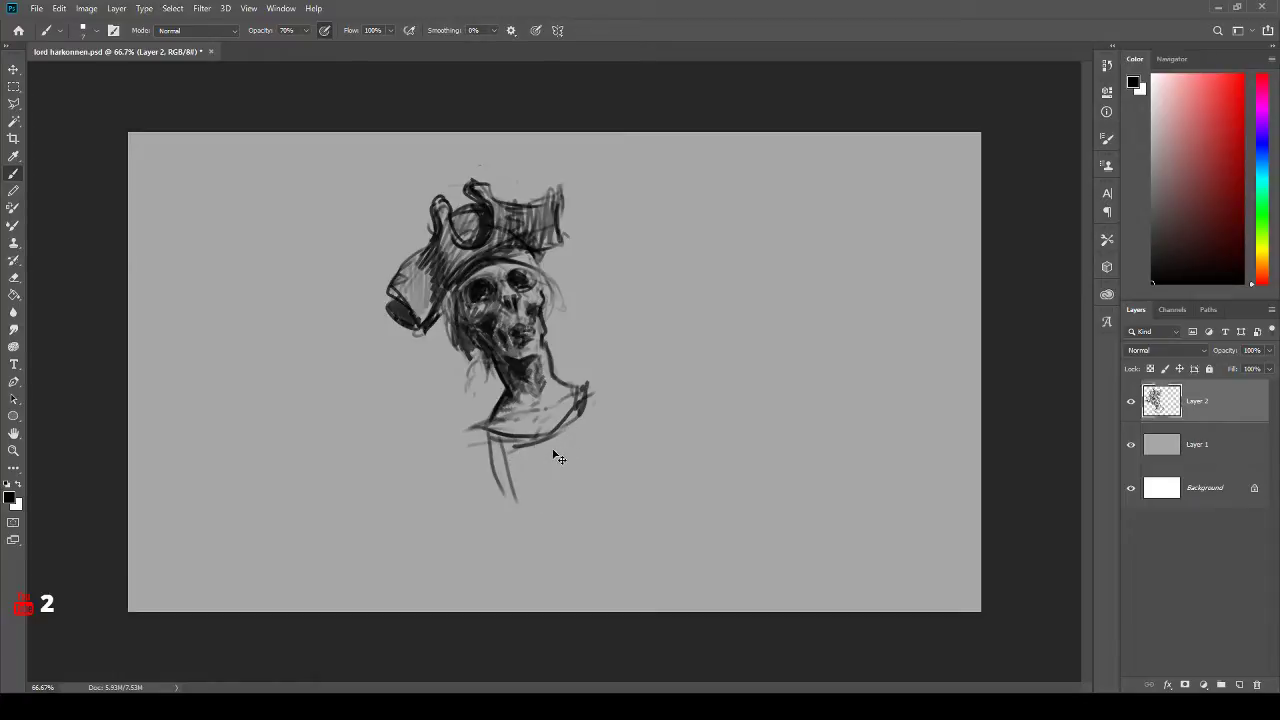
- Draw slanted, curved shirt stripes across the chest, with a cluster of small dark blobs below them
mouse_move(470, 442)
left_mouse_down()
mouse_move(531, 453)
mouse_move(592, 389)
mouse_move(505, 466)
mouse_move(474, 462)
left_mouse_up()
left_click_drag(500, 462, 480, 474)
mouse_move(576, 430)
left_mouse_down()
mouse_move(612, 408)
mouse_move(486, 482)
left_mouse_up()
mouse_move(626, 430)
left_mouse_down()
mouse_move(490, 494)
mouse_move(592, 480)
mouse_move(516, 524)
mouse_move(529, 491)
mouse_move(498, 527)
left_mouse_up()
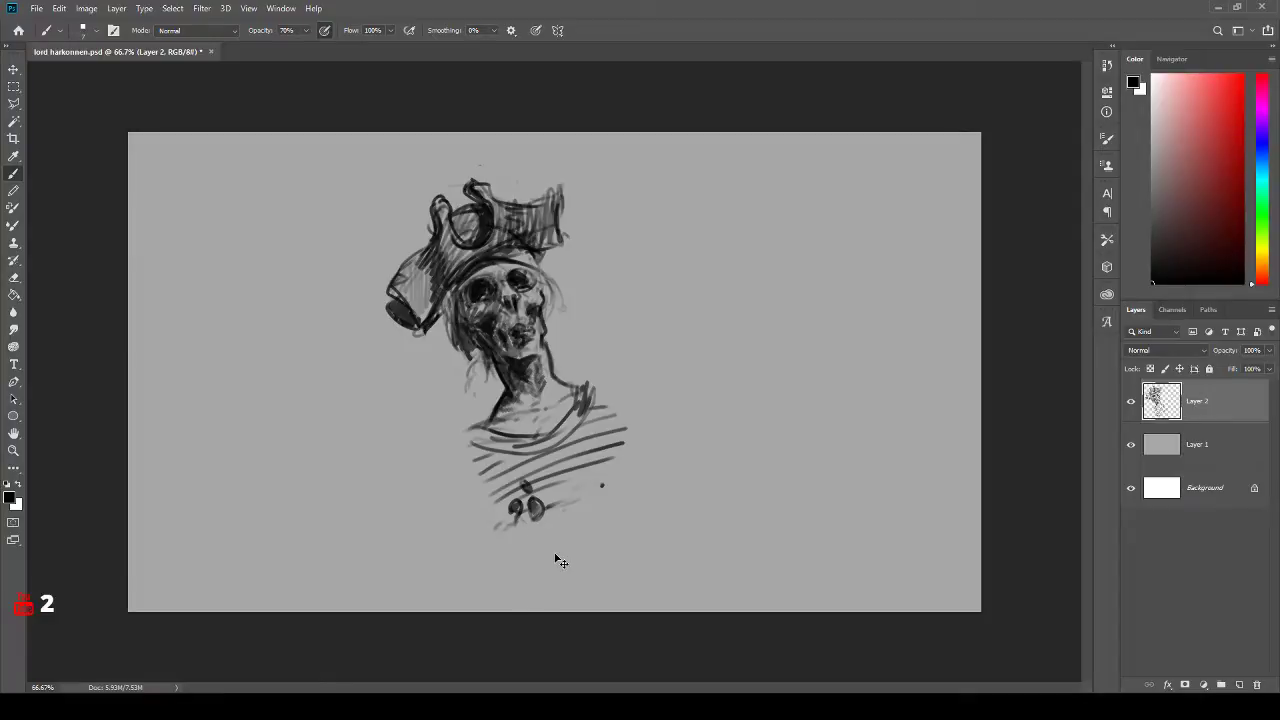
- Rotate the pirate sketch about 23.4° clockwise so it stands upright and move it toward the canvas's left side
key("ctrl+t")
left_click_drag(806, 388, 783, 466)
left_click_drag(668, 472, 530, 482)
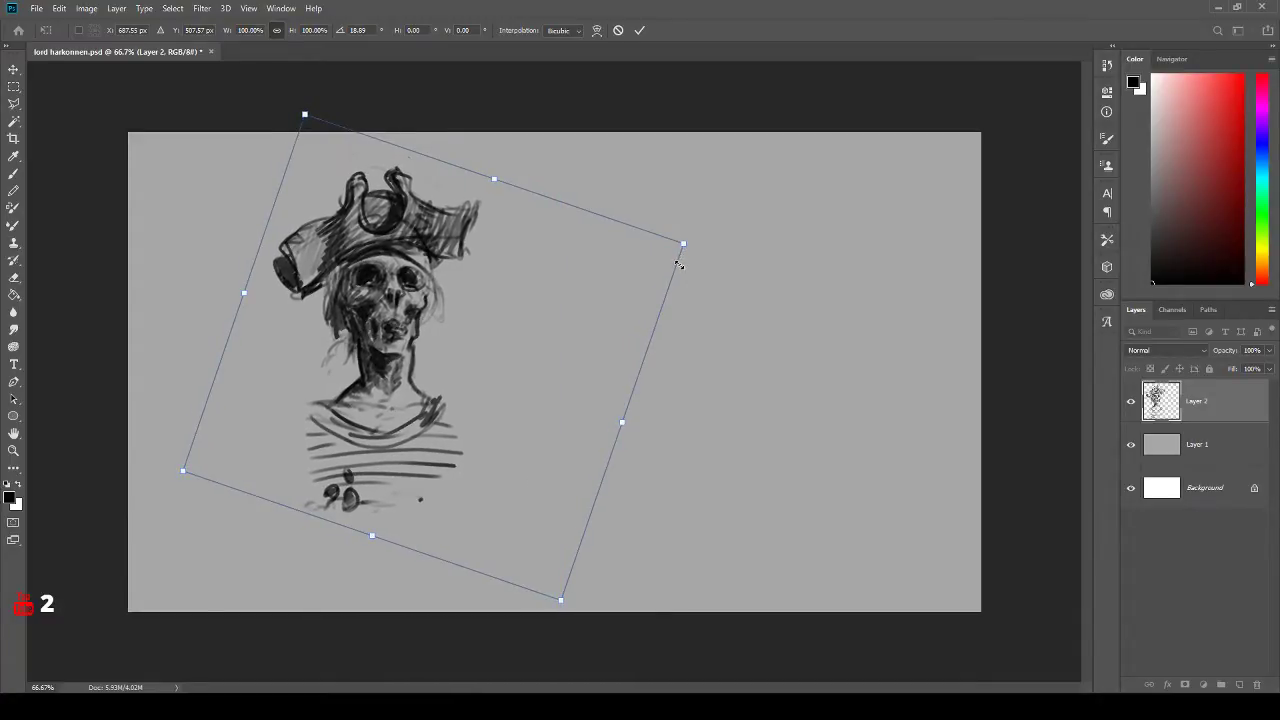
mouse_move(702, 250)
left_mouse_down()
mouse_move(706, 274)
mouse_move(691, 272)
left_mouse_up()
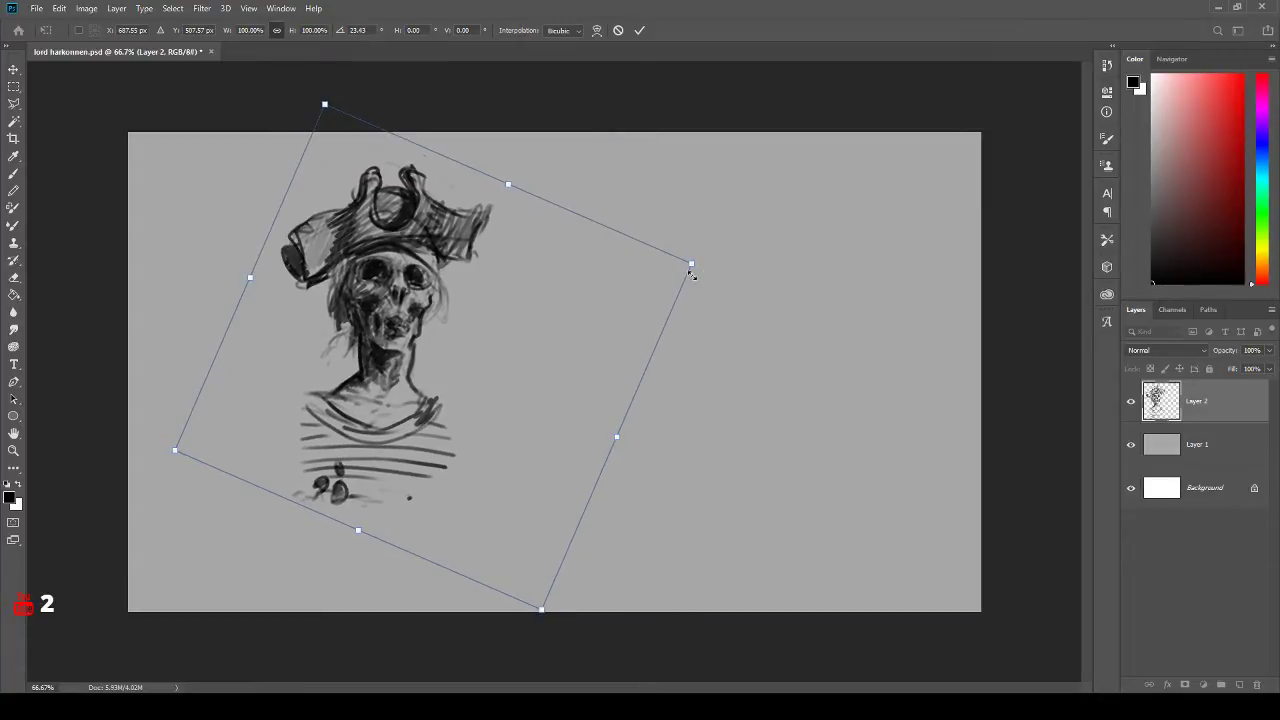
left_click_drag(572, 348, 562, 368)
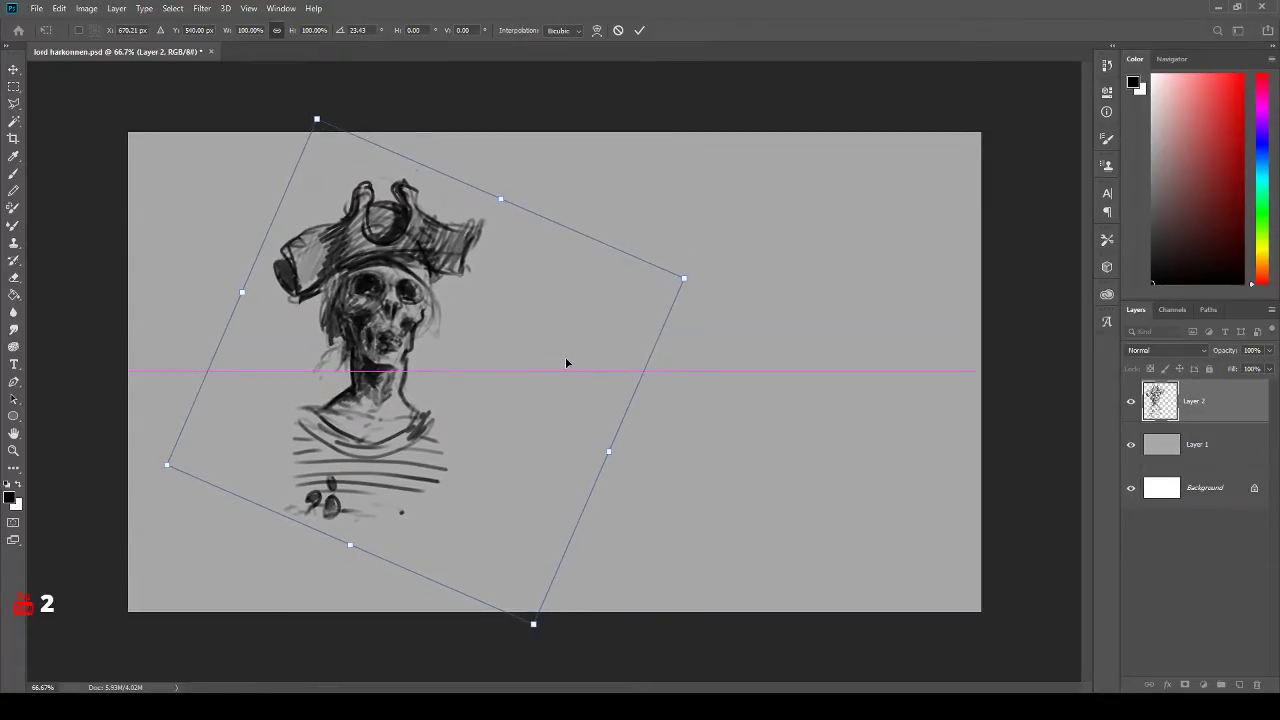
key("Return")
- Brush darker hair strands and a small knot beside the skull, and deepen the shading around the face
key("b")
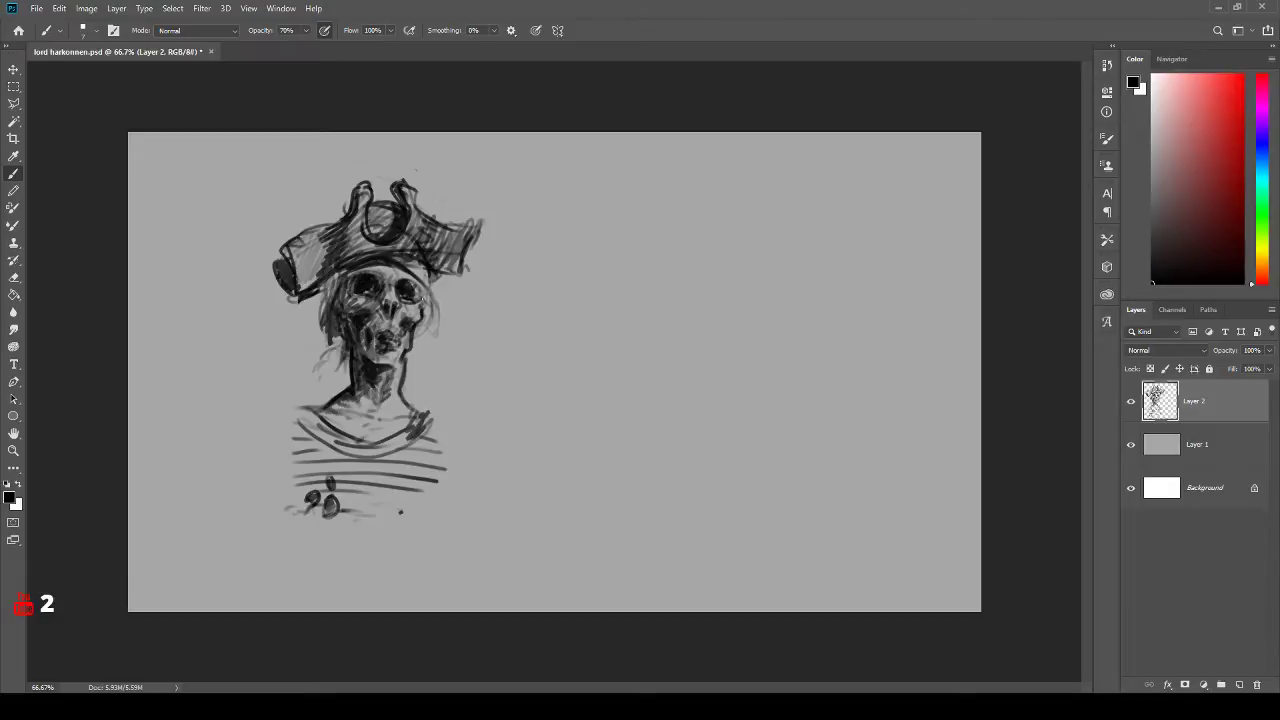
mouse_move(406, 270)
left_mouse_down()
mouse_move(388, 282)
mouse_move(358, 272)
mouse_move(322, 300)
mouse_move(330, 288)
mouse_move(330, 380)
left_mouse_up()
left_click_drag(432, 308, 436, 350)
mouse_move(342, 370)
left_mouse_down()
mouse_move(346, 350)
mouse_move(326, 376)
mouse_move(342, 368)
left_mouse_up()
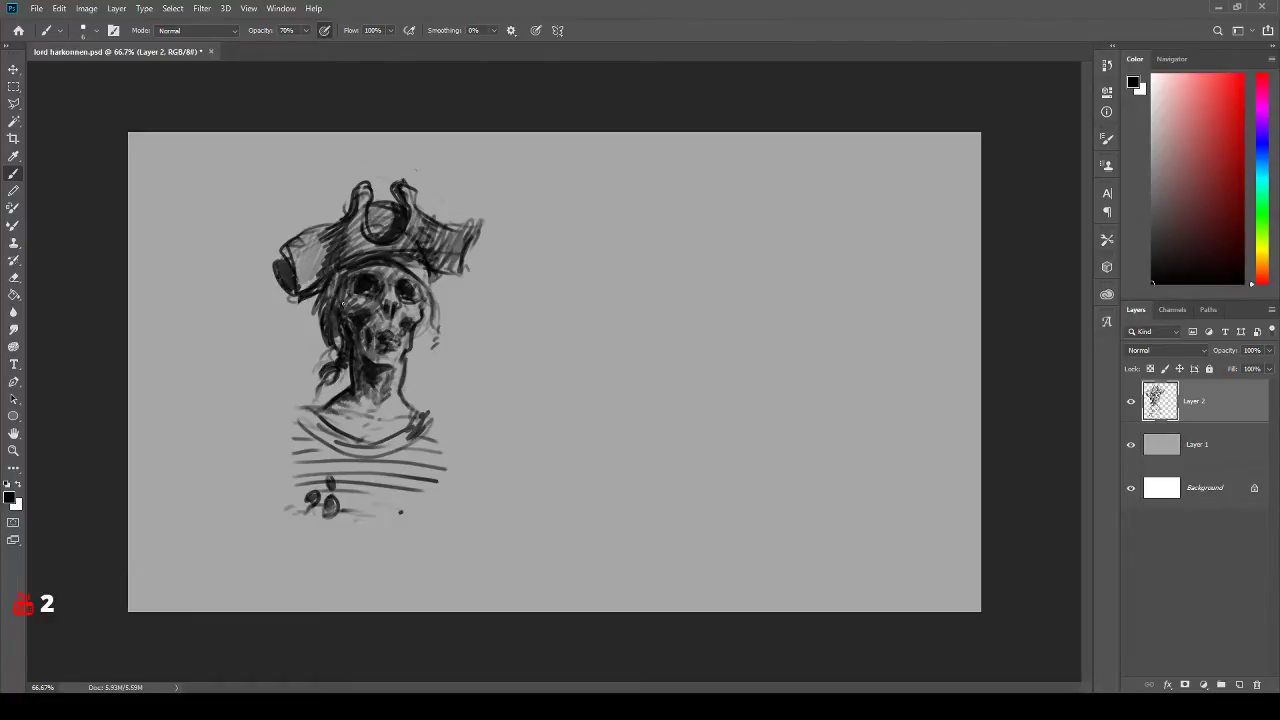
left_click_drag(342, 304, 337, 322)
mouse_move(423, 314)
left_mouse_down()
mouse_move(425, 278)
mouse_move(442, 268)
left_mouse_up()
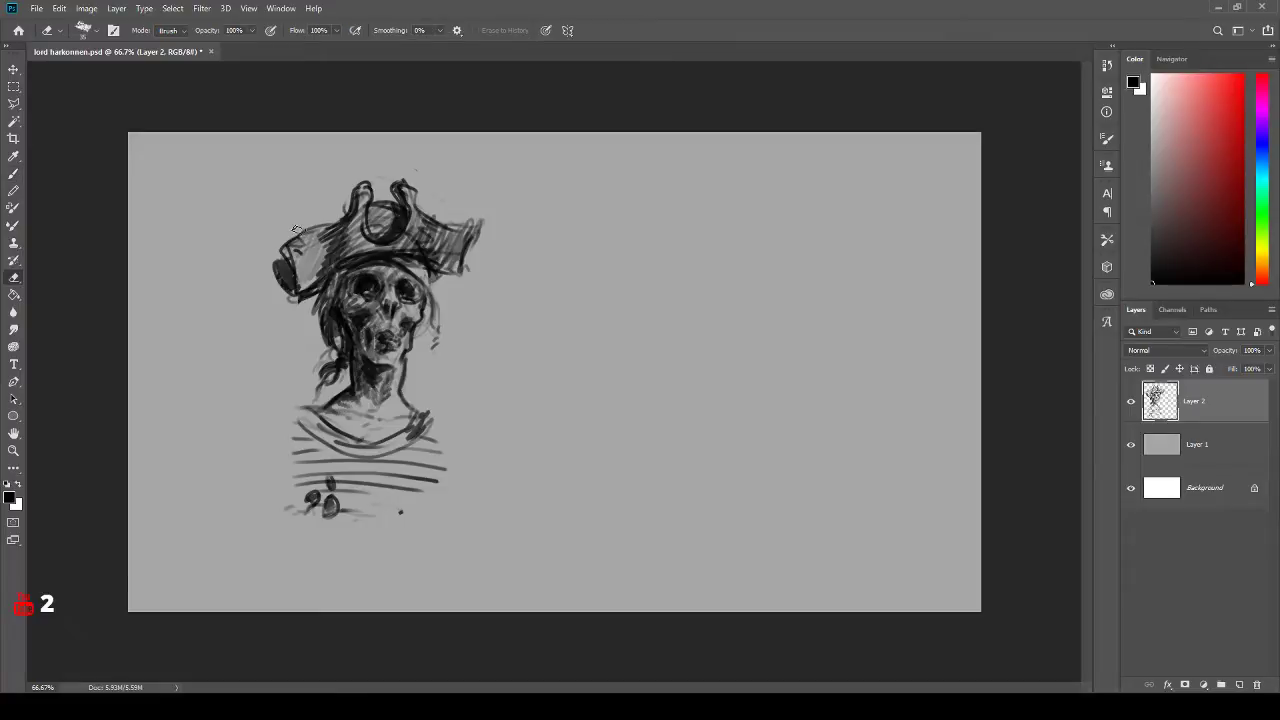
- Add a torn nick to the hat's left fold and darken both hat corners with hatching
key("e")
key("b")
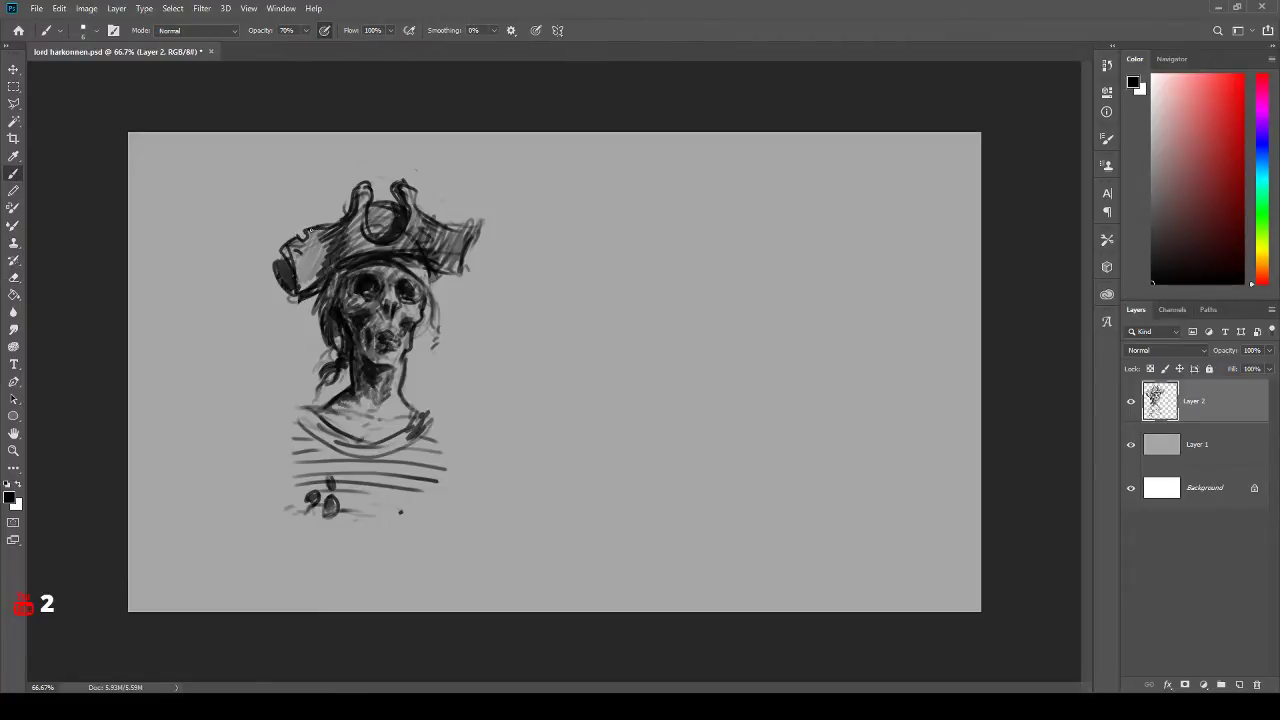
mouse_move(308, 230)
left_mouse_down()
mouse_move(292, 246)
mouse_move(312, 280)
mouse_move(296, 286)
mouse_move(316, 270)
mouse_move(294, 295)
left_mouse_up()
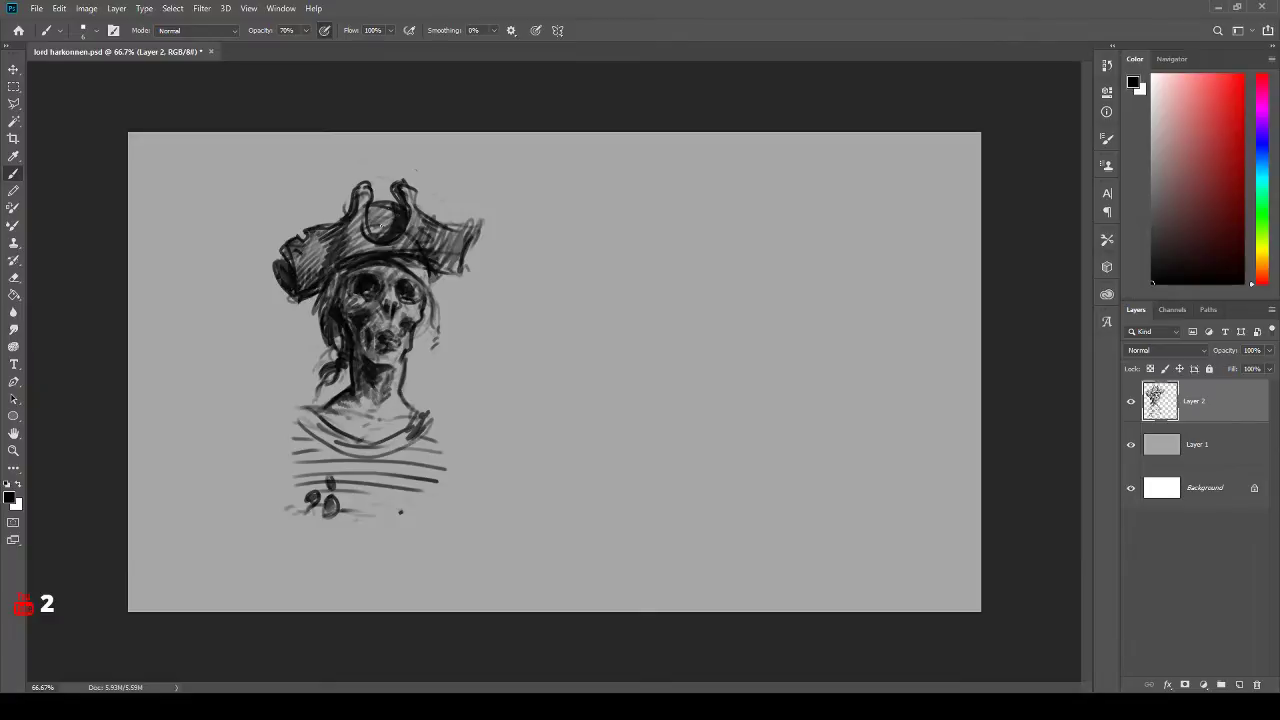
left_click_drag(366, 214, 371, 211)
mouse_move(418, 262)
left_mouse_down()
mouse_move(434, 266)
mouse_move(430, 290)
mouse_move(462, 274)
mouse_move(478, 228)
left_mouse_up()
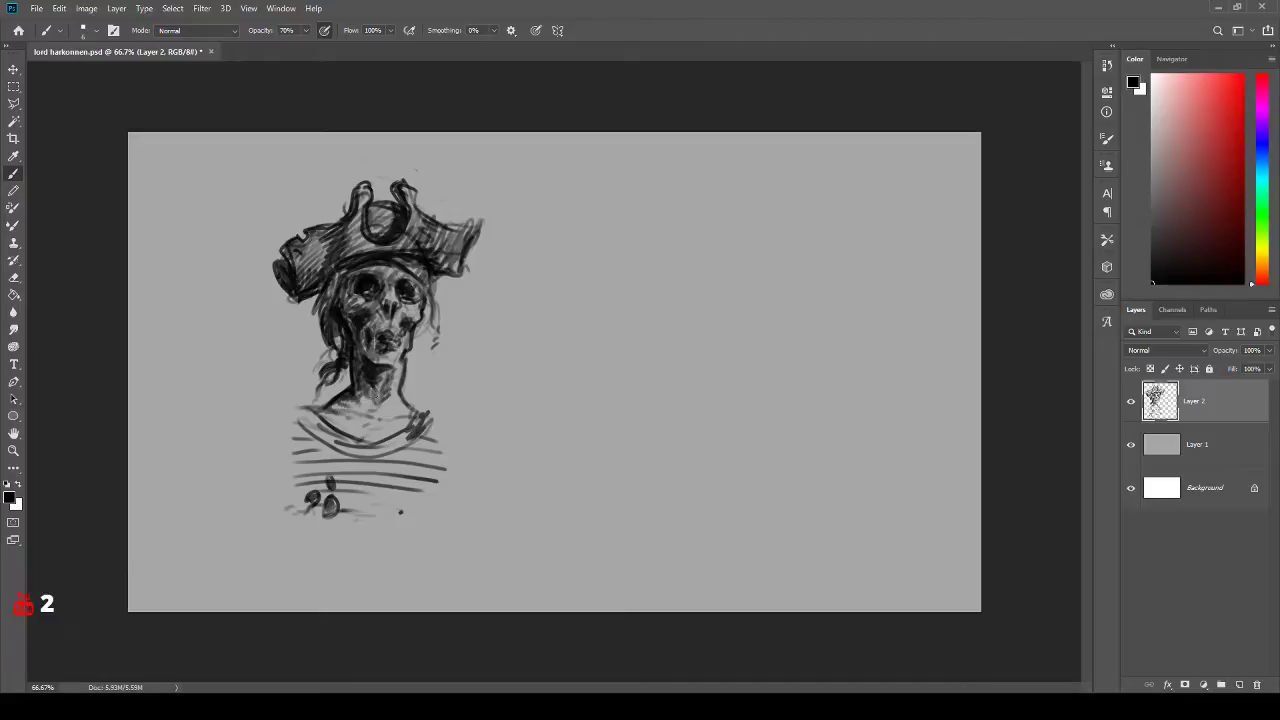
- Reinforce the neck contours and hatch shading over the neck and collarbone area
left_click_drag(346, 398, 321, 410)
left_click_drag(403, 352, 406, 408)
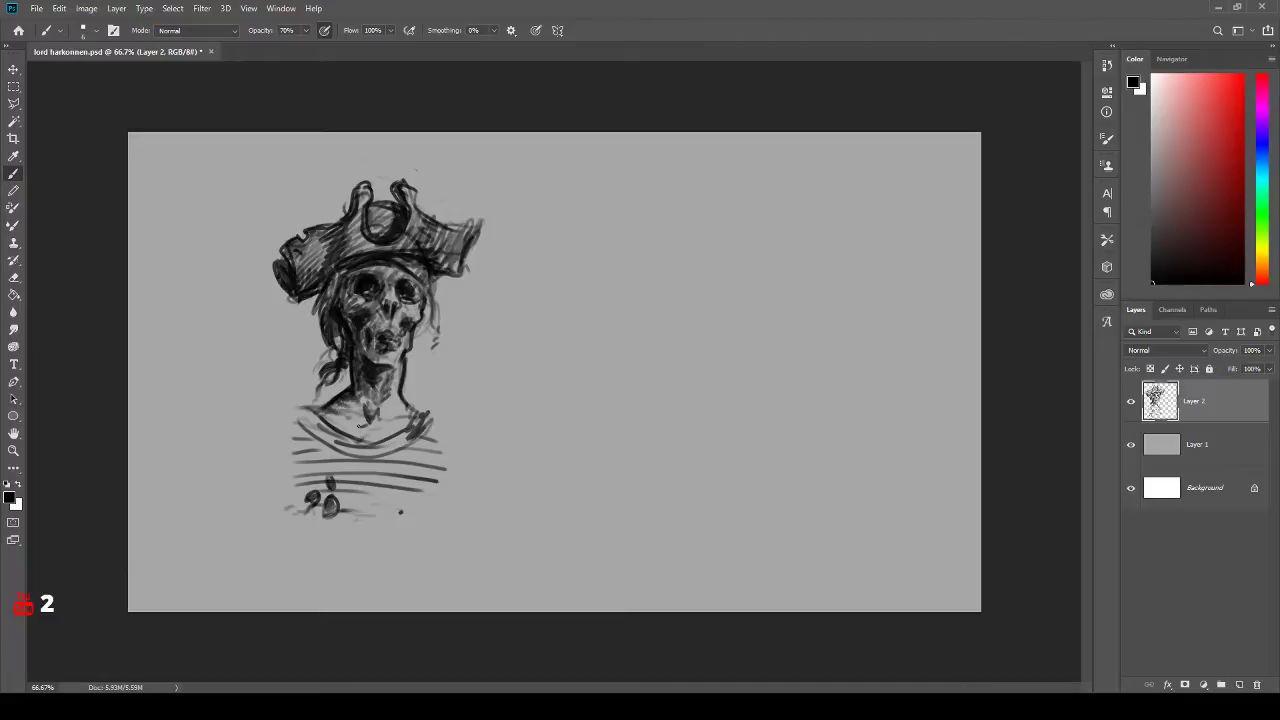
mouse_move(363, 433)
left_mouse_down()
mouse_move(338, 416)
mouse_move(380, 432)
mouse_move(336, 418)
mouse_move(395, 410)
mouse_move(408, 423)
mouse_move(396, 338)
mouse_move(386, 388)
left_mouse_up()
mouse_move(418, 313)
left_mouse_down()
mouse_move(395, 326)
mouse_move(384, 298)
mouse_move(384, 429)
mouse_move(368, 442)
mouse_move(341, 402)
left_mouse_up()
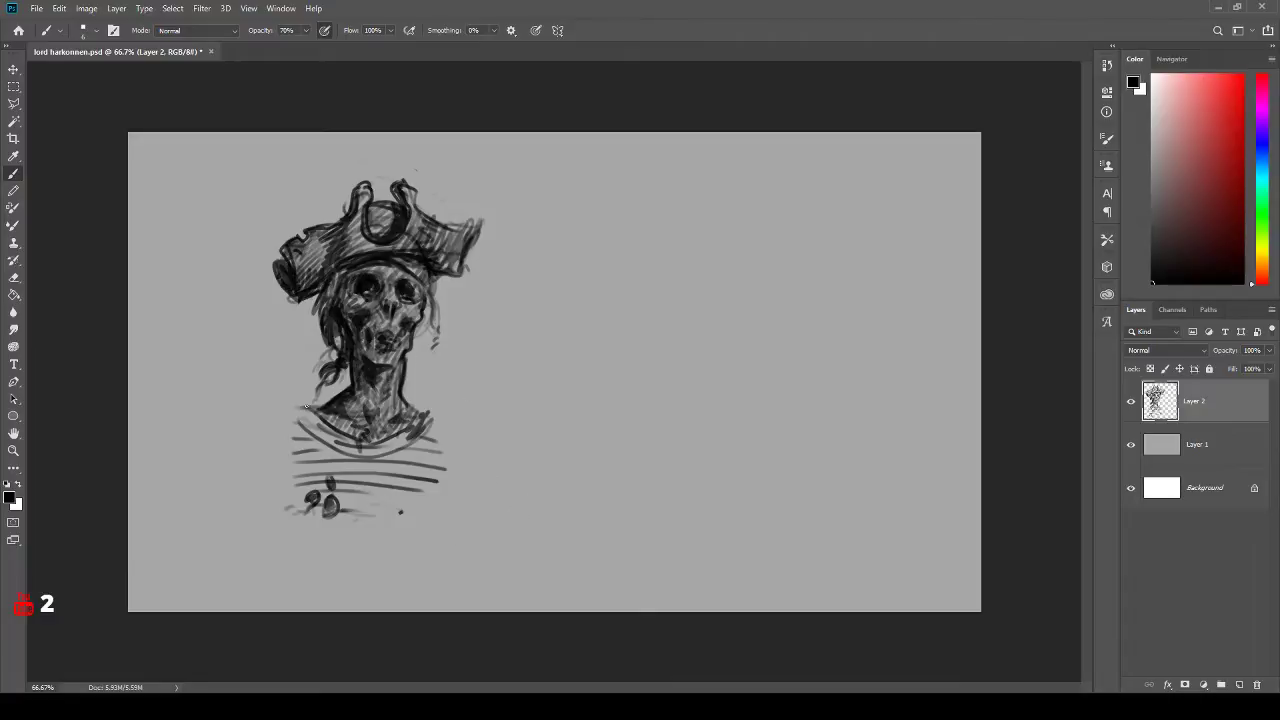
- Extend both shoulder lines outward and fill the shirt's round collar with a thick dark band
left_click_drag(306, 405, 266, 431)
mouse_move(449, 432)
left_mouse_down()
mouse_move(436, 420)
mouse_move(456, 435)
left_mouse_up()
mouse_move(312, 412)
left_mouse_down()
mouse_move(306, 426)
mouse_move(338, 446)
left_mouse_up()
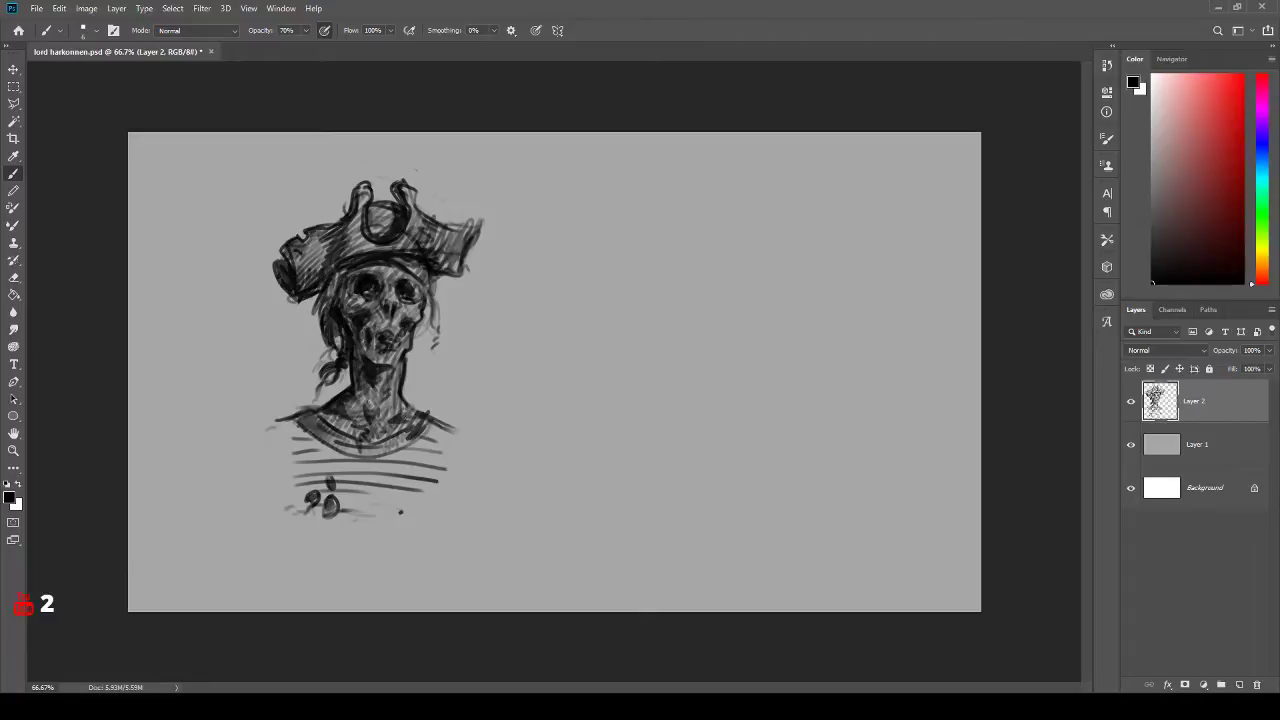
mouse_move(313, 413)
left_mouse_down()
mouse_move(355, 440)
mouse_move(357, 455)
mouse_move(415, 421)
left_mouse_up()
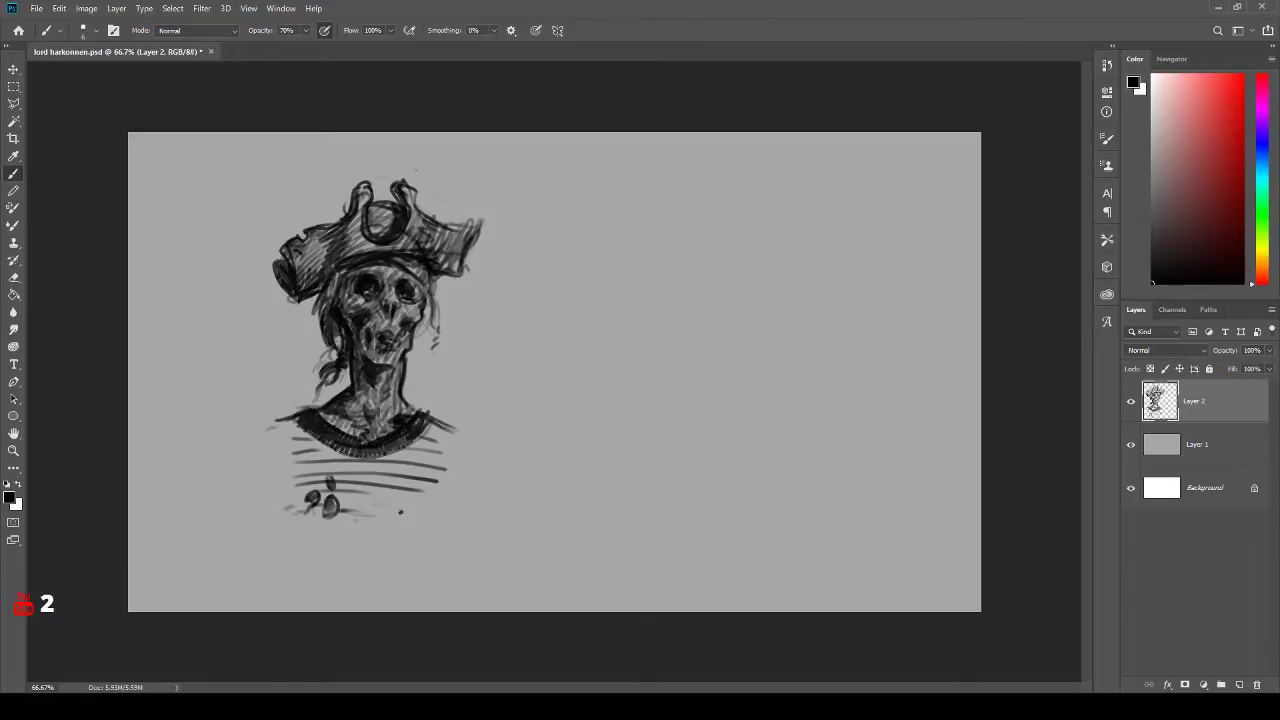
- Fill alternate chest stripes of the shirt with dense hatching
left_click_drag(293, 437, 308, 441)
left_click_drag(412, 446, 435, 451)
mouse_move(293, 469)
left_mouse_down()
mouse_move(335, 464)
mouse_move(440, 473)
left_mouse_up()
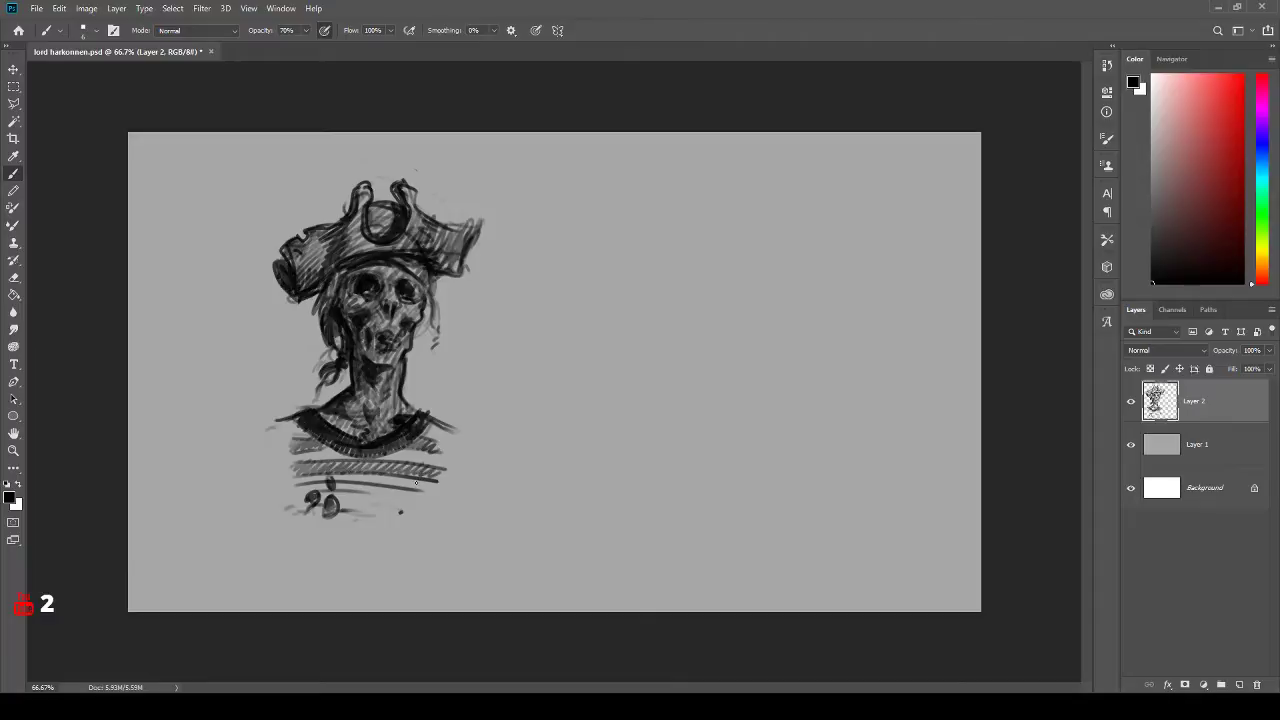
left_click_drag(296, 486, 324, 487)
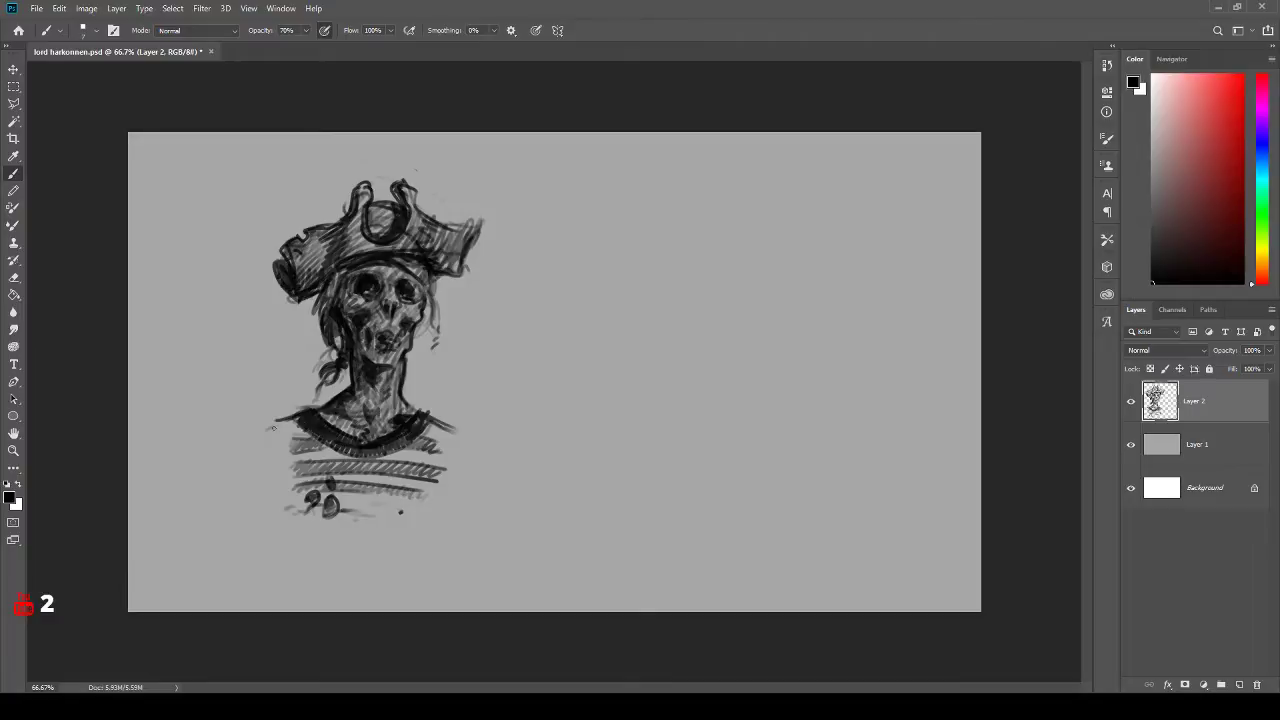
- Draw the shirt's side seams below both shoulders and lightly shade the torso beneath the stripes
left_click_drag(272, 428, 280, 476)
mouse_move(276, 420)
left_mouse_down()
mouse_move(282, 466)
mouse_move(294, 420)
mouse_move(279, 440)
mouse_move(296, 445)
mouse_move(341, 416)
mouse_move(290, 437)
mouse_move(327, 433)
mouse_move(298, 495)
mouse_move(314, 506)
mouse_move(387, 465)
mouse_move(439, 479)
mouse_move(402, 509)
mouse_move(301, 503)
mouse_move(332, 484)
mouse_move(369, 515)
mouse_move(304, 446)
mouse_move(344, 502)
mouse_move(390, 495)
mouse_move(283, 495)
left_mouse_up()
key("bracketleft")
key("bracketleft")
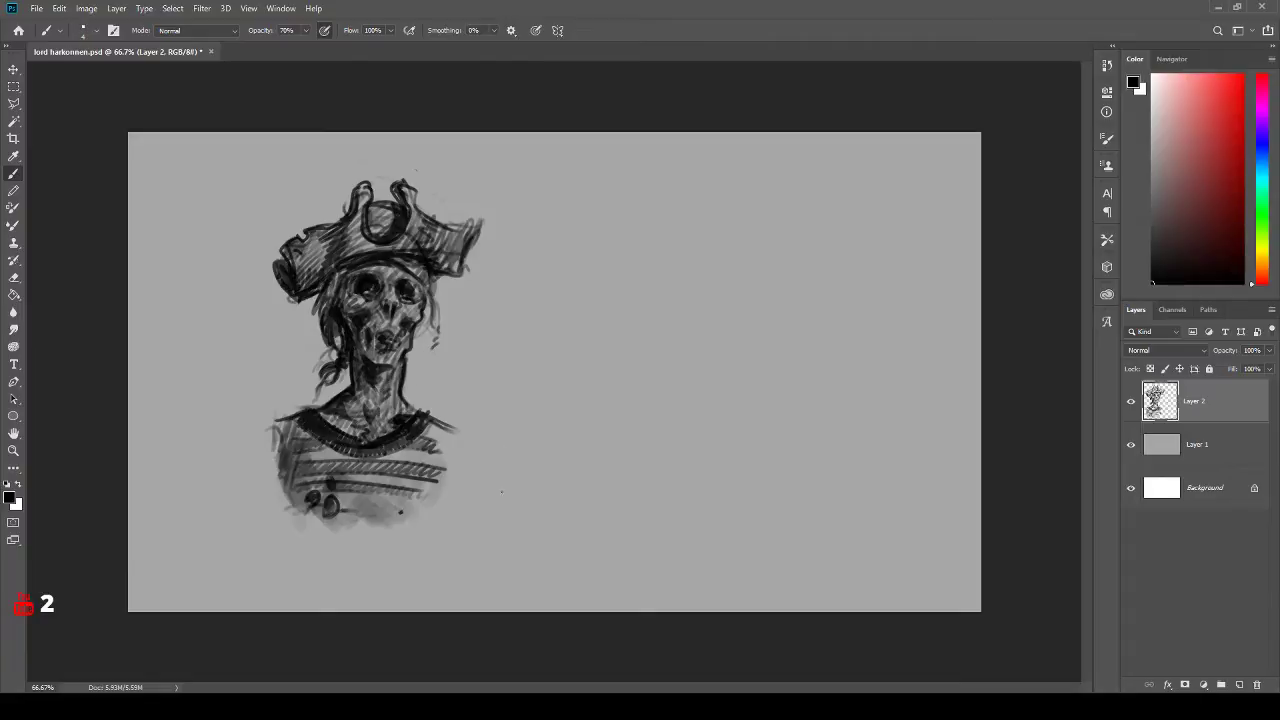
mouse_move(424, 418)
left_mouse_down()
mouse_move(449, 455)
mouse_move(424, 443)
mouse_move(432, 454)
left_mouse_up()
left_click_drag(449, 440, 442, 464)
- Sketch the sleeves and upper arms on both sides and darken the torso's left contour
mouse_move(283, 427)
left_mouse_down()
mouse_move(288, 485)
mouse_move(280, 424)
mouse_move(256, 475)
mouse_move(274, 511)
mouse_move(279, 433)
mouse_move(256, 486)
left_mouse_up()
mouse_move(284, 468)
left_mouse_down()
mouse_move(262, 497)
mouse_move(277, 507)
left_mouse_up()
mouse_move(452, 449)
left_mouse_down()
mouse_move(439, 489)
mouse_move(460, 446)
mouse_move(470, 482)
left_mouse_up()
mouse_move(283, 421)
left_mouse_down()
mouse_move(256, 453)
mouse_move(264, 533)
mouse_move(270, 445)
mouse_move(256, 472)
left_mouse_up()
mouse_move(260, 458)
left_mouse_down()
mouse_move(282, 510)
mouse_move(278, 546)
left_mouse_up()
mouse_move(278, 500)
left_mouse_down()
mouse_move(292, 552)
mouse_move(286, 531)
mouse_move(308, 560)
left_mouse_up()
- Sketch the arch beneath the ribcage and the left edge of the waist
mouse_move(386, 562)
left_mouse_down()
mouse_move(317, 586)
mouse_move(303, 549)
mouse_move(326, 579)
mouse_move(302, 600)
left_mouse_up()
left_click_drag(314, 550, 300, 590)
mouse_move(390, 540)
left_mouse_down()
mouse_move(366, 582)
mouse_move(396, 580)
left_mouse_up()
left_click_drag(378, 546, 400, 556)
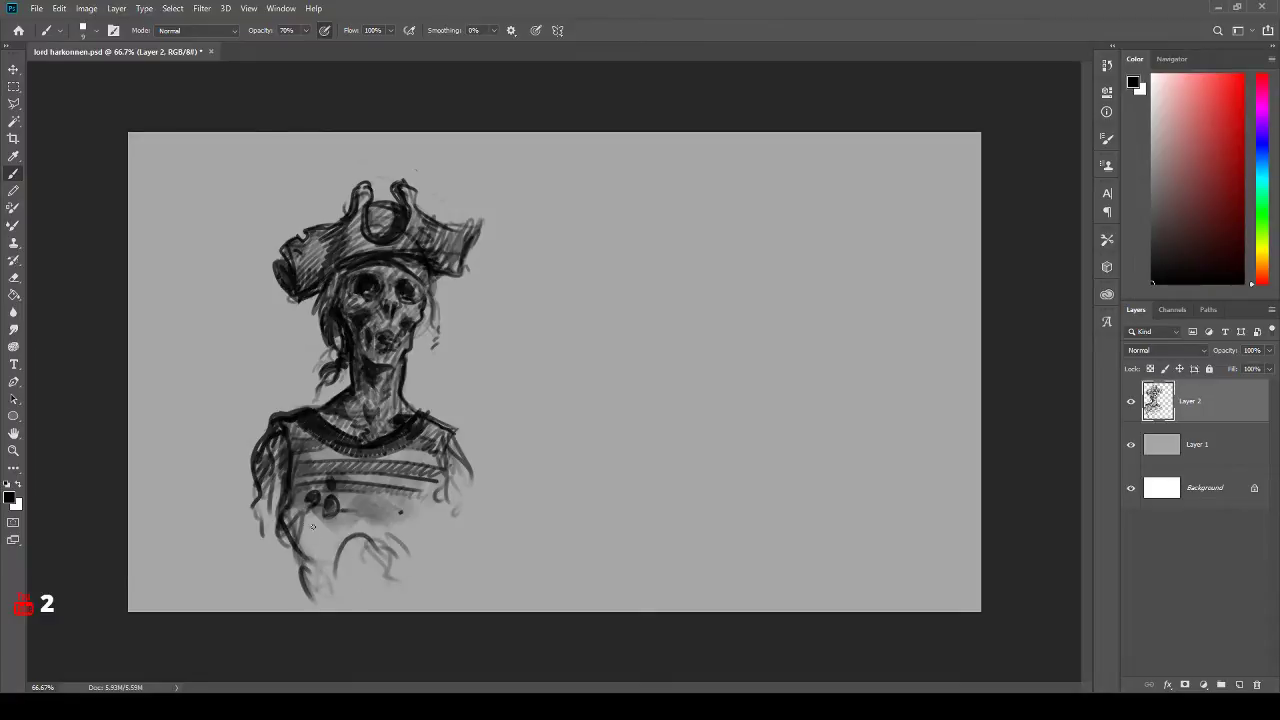
- Draw curved ribs across the torso and contour both sides of the waist down to the canvas edge
left_click_drag(318, 538, 300, 566)
mouse_move(294, 518)
left_mouse_down()
mouse_move(364, 527)
mouse_move(365, 538)
mouse_move(348, 530)
mouse_move(357, 511)
mouse_move(420, 559)
mouse_move(419, 534)
mouse_move(399, 544)
mouse_move(432, 540)
left_mouse_up()
left_click_drag(400, 544, 436, 549)
mouse_move(423, 558)
left_mouse_down()
mouse_move(405, 605)
mouse_move(413, 591)
left_mouse_up()
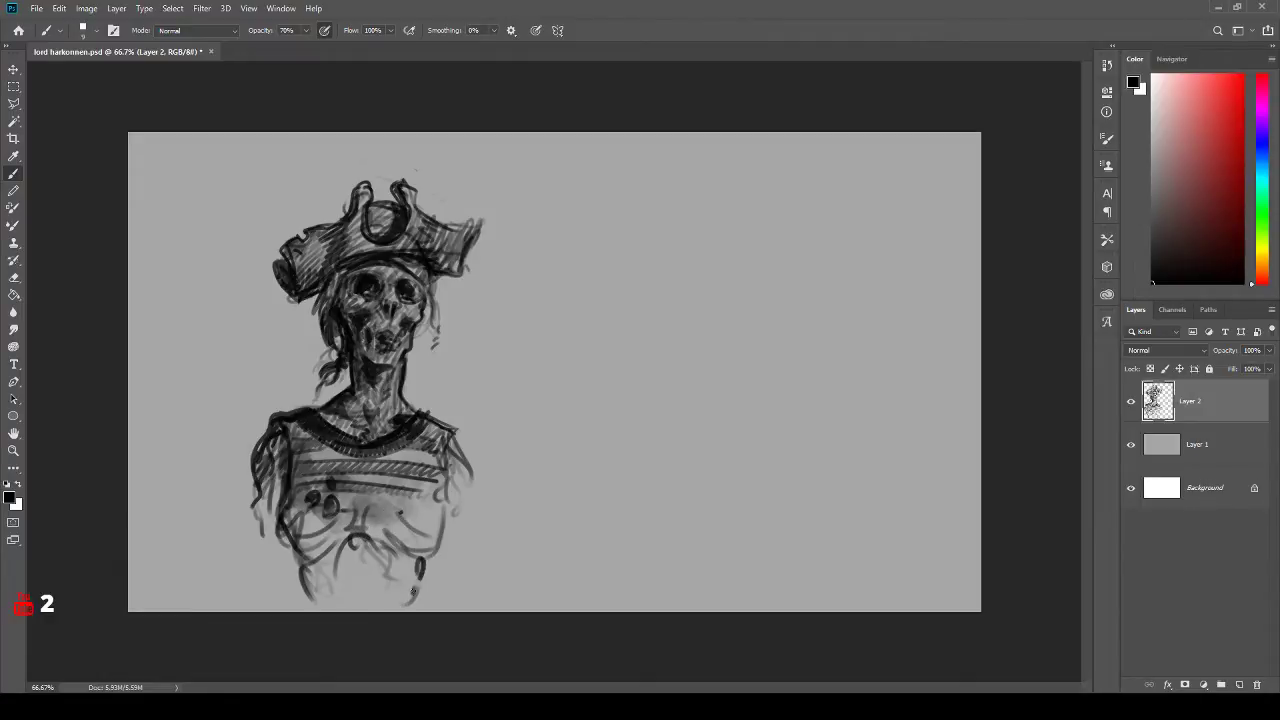
left_click_drag(436, 524, 404, 602)
mouse_move(306, 542)
left_mouse_down()
mouse_move(296, 590)
mouse_move(340, 602)
mouse_move(365, 570)
mouse_move(320, 594)
mouse_move(372, 586)
mouse_move(306, 590)
mouse_move(302, 610)
left_mouse_up()
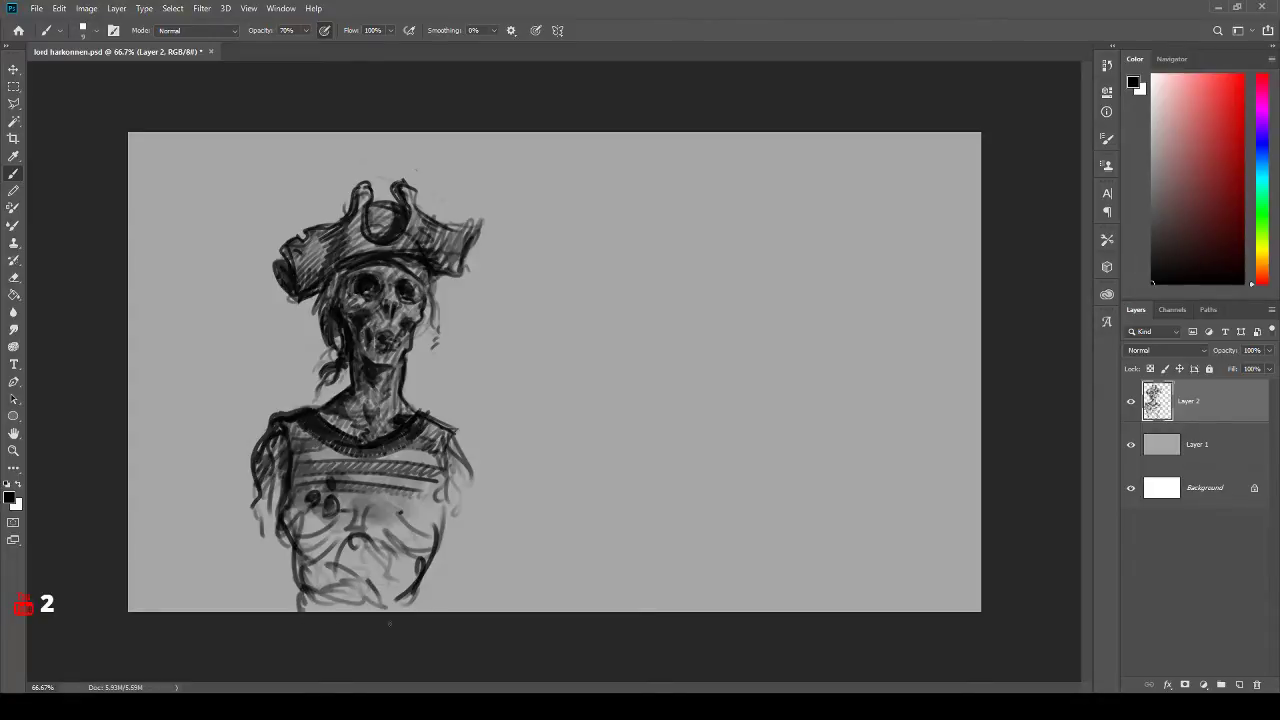
left_click_drag(442, 578, 414, 606)
mouse_move(458, 450)
left_mouse_down()
mouse_move(480, 526)
mouse_move(466, 512)
mouse_move(462, 532)
mouse_move(480, 556)
left_mouse_up()
mouse_move(462, 482)
left_mouse_down()
mouse_move(489, 563)
mouse_move(469, 535)
mouse_move(496, 594)
left_mouse_up()
left_click_drag(490, 544, 512, 606)
left_click_drag(464, 458, 515, 602)
left_click_drag(448, 482, 476, 550)
left_click_drag(466, 476, 496, 594)
mouse_move(470, 542)
left_mouse_down()
mouse_move(482, 598)
mouse_move(514, 608)
left_mouse_up()
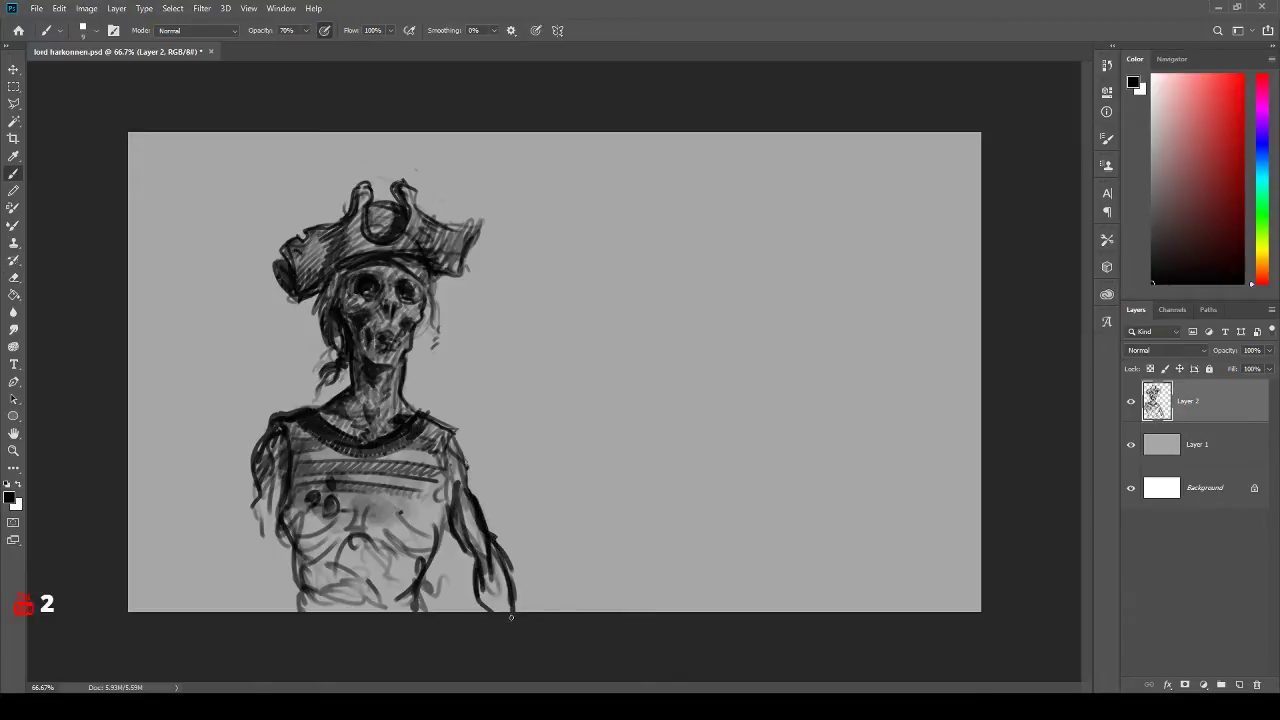
key("e")
left_click_drag(484, 448, 466, 556)
left_click_drag(456, 492, 490, 600)
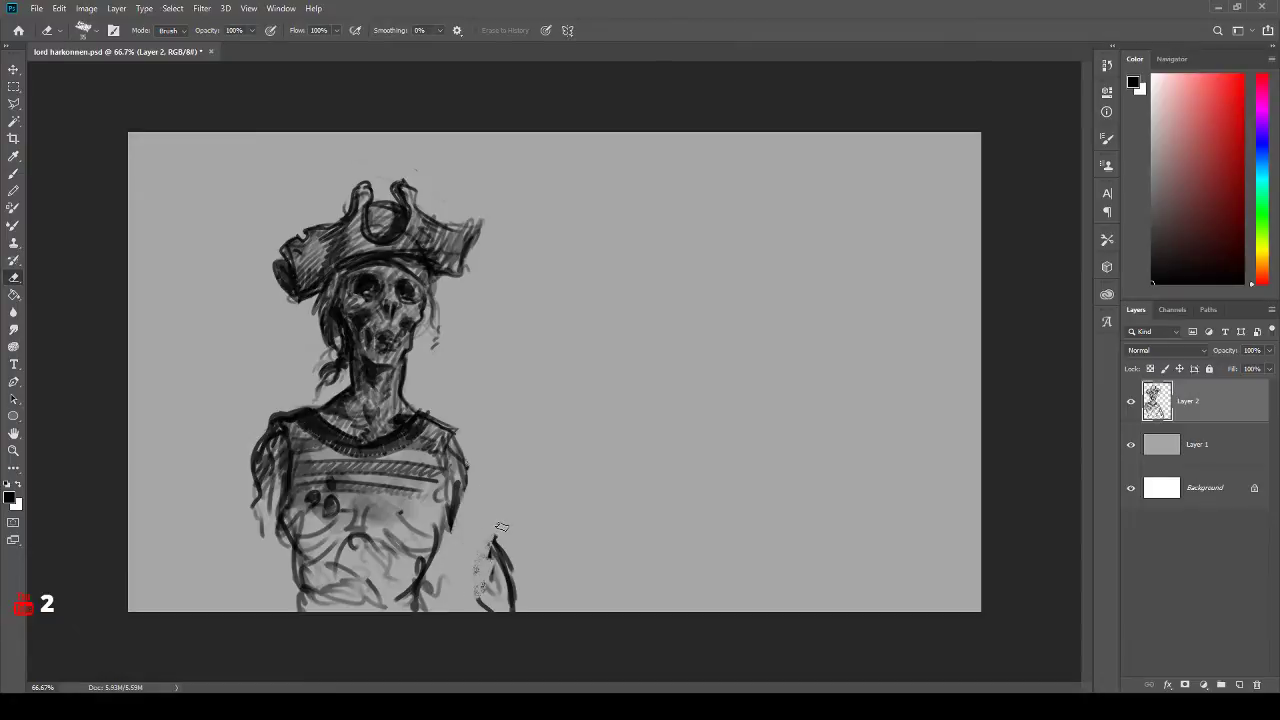
left_click_drag(502, 526, 515, 612)
- Draw a flared short sleeve on the right and a ragged shirt hem running diagonally across the torso
key("b")
mouse_move(458, 430)
left_mouse_down()
mouse_move(482, 491)
mouse_move(453, 501)
mouse_move(442, 564)
left_mouse_up()
mouse_move(398, 496)
left_mouse_down()
mouse_move(372, 518)
mouse_move(356, 510)
mouse_move(350, 528)
mouse_move(420, 604)
left_mouse_up()
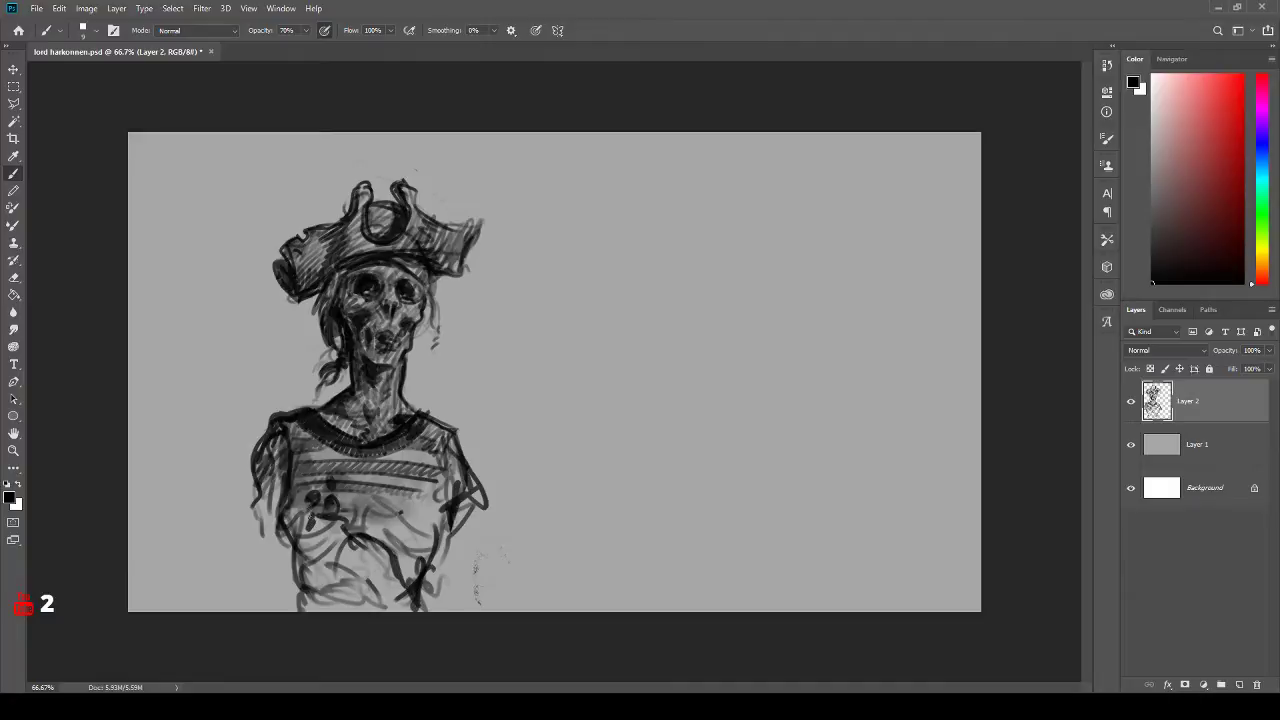
left_click_drag(312, 504, 276, 558)
mouse_move(276, 464)
left_mouse_down()
mouse_move(296, 552)
mouse_move(310, 554)
mouse_move(304, 586)
left_mouse_up()
- Shade the exposed abdomen below the torn hem with broad dark strokes and hatching, and rough in the left forearm
key("bracketright")
key("bracketright")
key("bracketright")
mouse_move(316, 524)
left_mouse_down()
mouse_move(327, 607)
mouse_move(366, 592)
mouse_move(422, 604)
left_mouse_up()
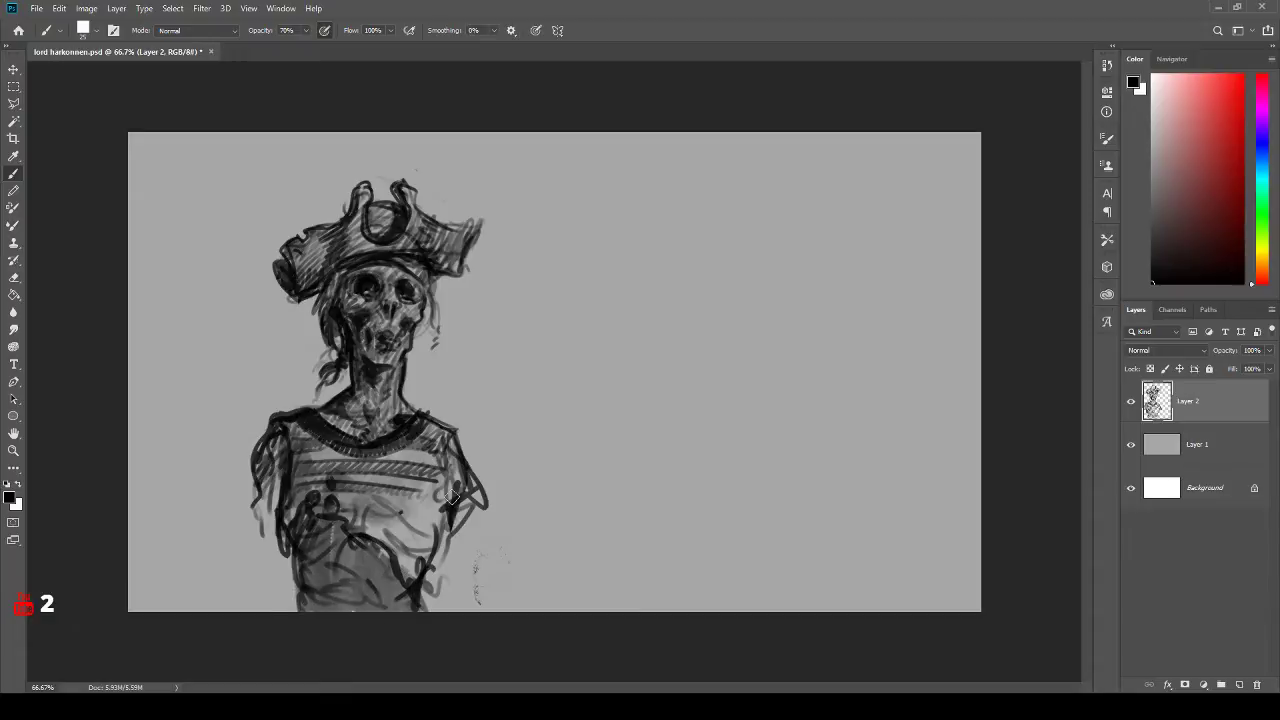
key("[")
key("[")
mouse_move(312, 521)
left_mouse_down()
mouse_move(316, 558)
mouse_move(348, 530)
mouse_move(378, 546)
mouse_move(383, 567)
mouse_move(330, 585)
mouse_move(306, 570)
mouse_move(312, 612)
mouse_move(380, 596)
mouse_move(372, 568)
mouse_move(381, 608)
mouse_move(356, 598)
mouse_move(372, 598)
mouse_move(367, 568)
mouse_move(351, 597)
mouse_move(368, 566)
mouse_move(352, 586)
mouse_move(389, 612)
mouse_move(327, 595)
left_mouse_up()
mouse_move(266, 478)
left_mouse_down()
mouse_move(255, 584)
mouse_move(268, 606)
left_mouse_up()
key("]")
key("bracketleft")
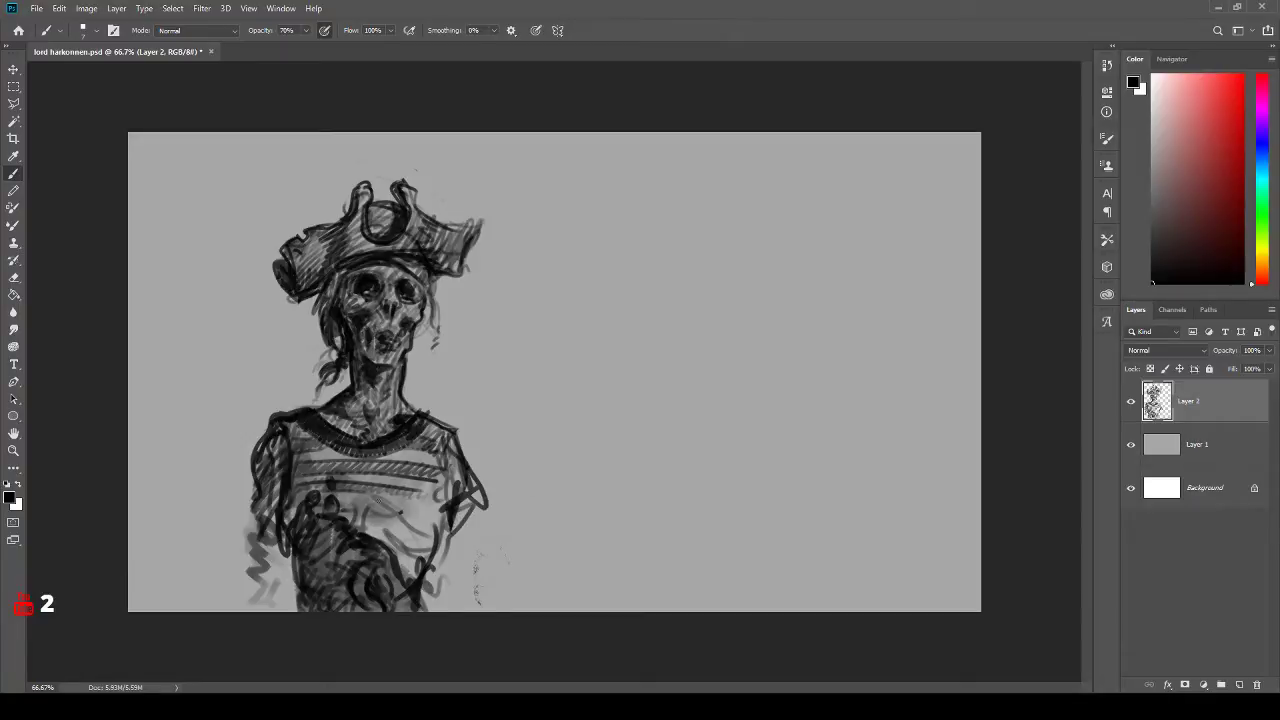
- Draw and hatch additional curved stripes across the lower part of the torn shirt
mouse_move(442, 496)
left_mouse_down()
mouse_move(336, 528)
mouse_move(410, 543)
left_mouse_up()
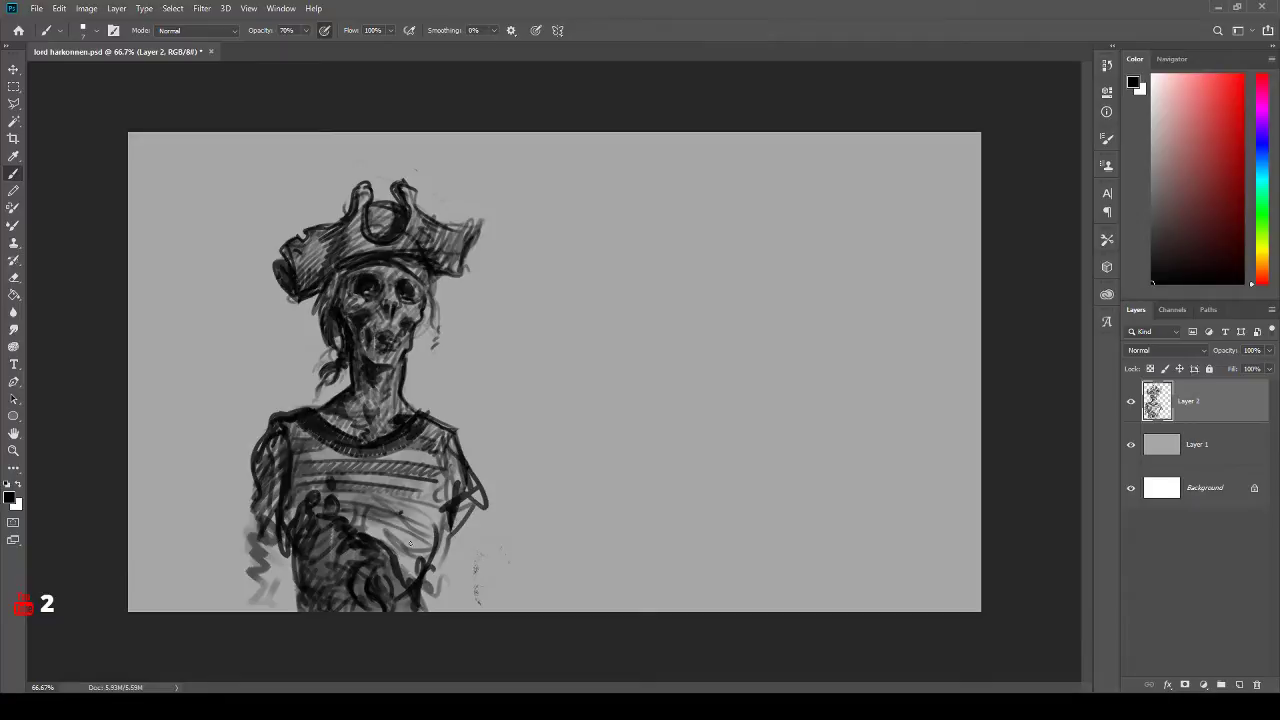
mouse_move(354, 508)
left_mouse_down()
mouse_move(428, 538)
mouse_move(404, 508)
mouse_move(388, 530)
left_mouse_up()
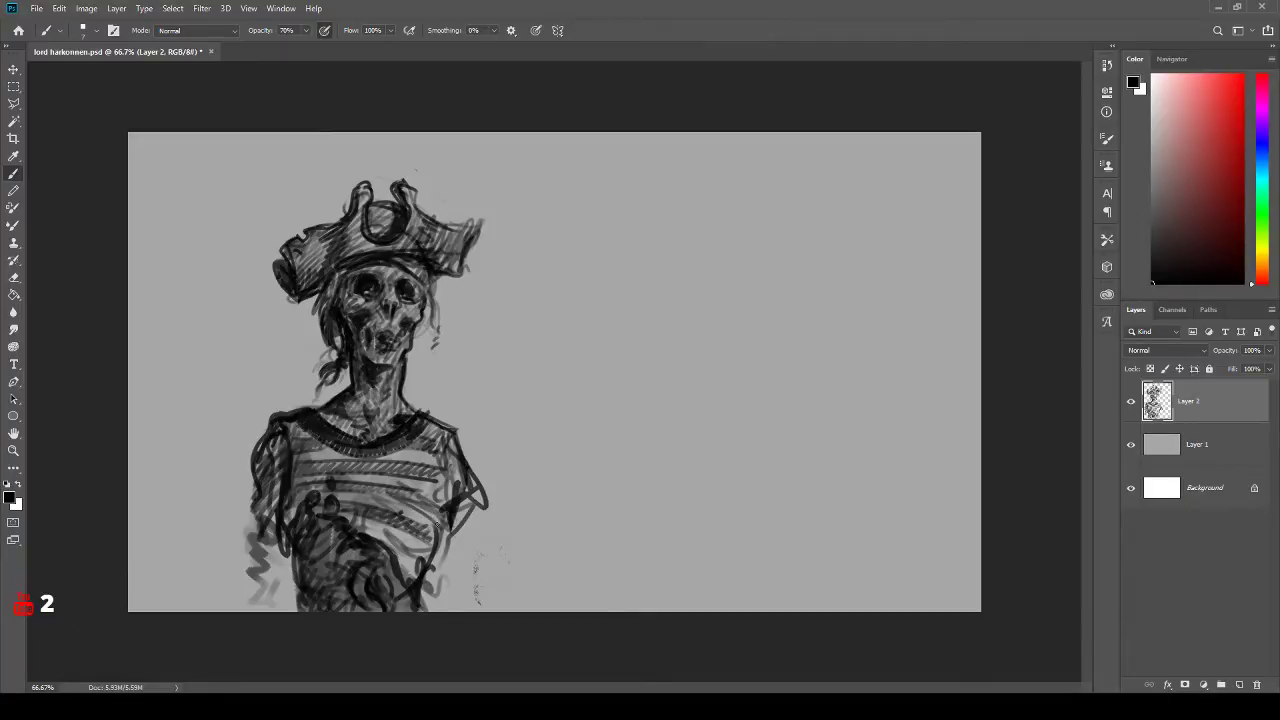
left_click_drag(420, 488, 336, 500)
mouse_move(436, 494)
left_mouse_down()
mouse_move(427, 523)
mouse_move(378, 506)
mouse_move(360, 558)
mouse_move(386, 566)
left_mouse_up()
- Darken the shirt's right side and reshape the left sleeve with a flared cuff and dense hatching
mouse_move(430, 574)
left_mouse_down()
mouse_move(390, 544)
mouse_move(427, 571)
mouse_move(430, 492)
mouse_move(470, 498)
mouse_move(456, 454)
left_mouse_up()
left_click_drag(276, 504, 244, 490)
left_click_drag(272, 420, 244, 492)
mouse_move(262, 444)
left_mouse_down()
mouse_move(250, 497)
mouse_move(260, 468)
left_mouse_up()
mouse_move(282, 494)
left_mouse_down()
mouse_move(248, 466)
mouse_move(262, 464)
left_mouse_up()
left_click_drag(286, 468, 258, 480)
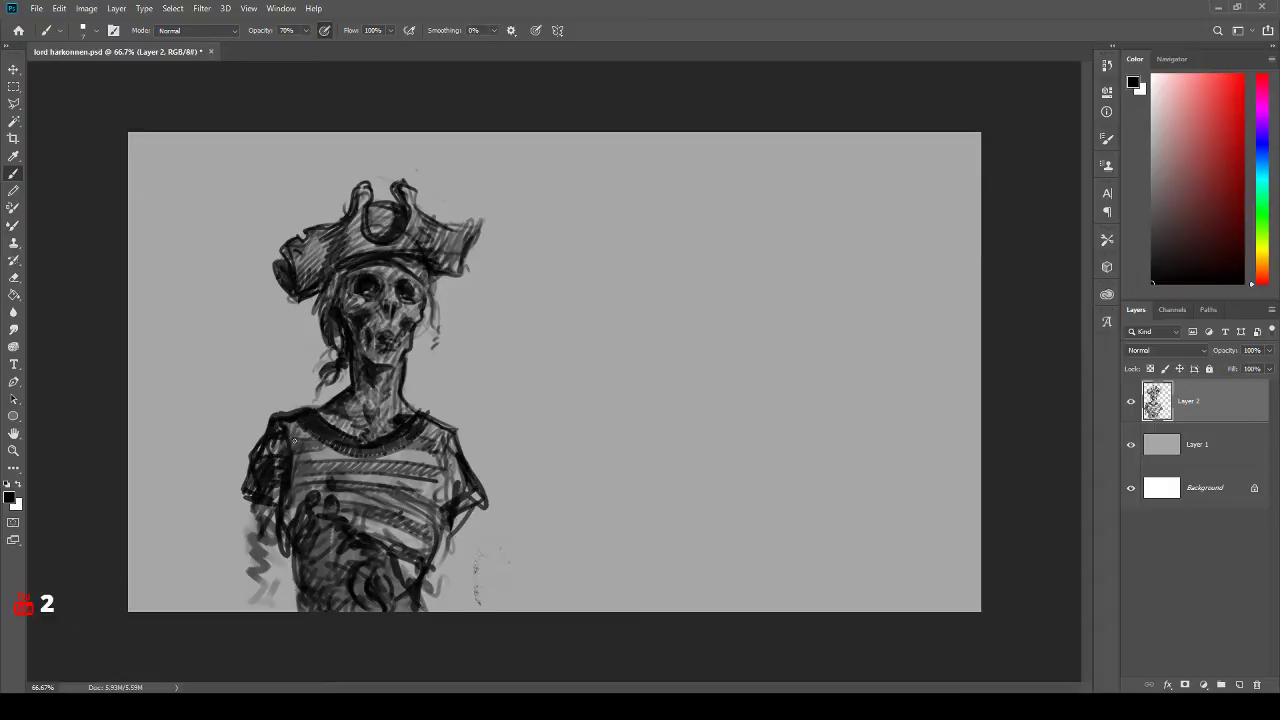
- Draw the right arm hanging straight down from the sleeve to the canvas edge and shade it with hatching
mouse_move(452, 497)
left_mouse_down()
mouse_move(486, 506)
mouse_move(466, 522)
mouse_move(474, 578)
left_mouse_up()
mouse_move(452, 524)
left_mouse_down()
mouse_move(456, 586)
mouse_move(469, 556)
left_mouse_up()
mouse_move(474, 504)
left_mouse_down()
mouse_move(468, 550)
mouse_move(490, 610)
left_mouse_up()
left_click_drag(452, 568, 456, 610)
left_click_drag(450, 521, 472, 610)
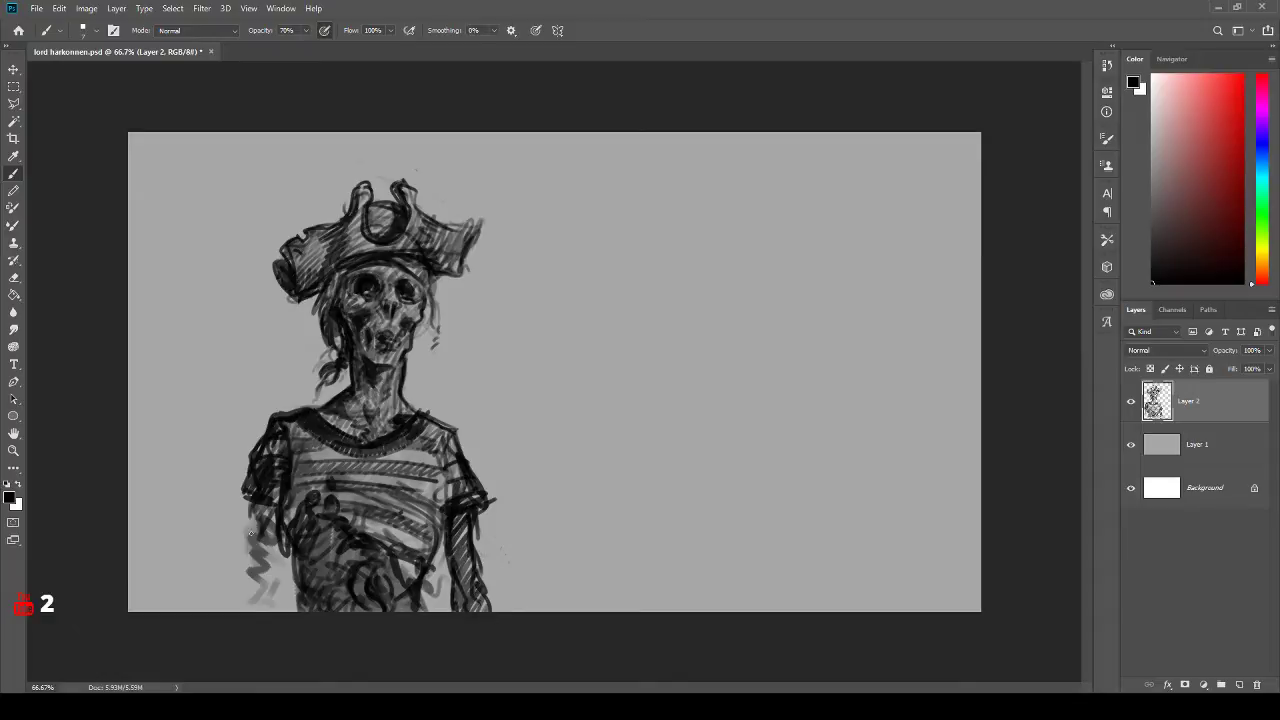
- Draw the left arm hanging from the sleeve to the canvas edge, with dark contours and a shaded elbow and forearm
mouse_move(250, 504)
left_mouse_down()
mouse_move(255, 548)
mouse_move(270, 540)
mouse_move(260, 584)
left_mouse_up()
left_click_drag(247, 502, 250, 612)
left_click_drag(266, 558, 271, 580)
left_click_drag(248, 500, 252, 590)
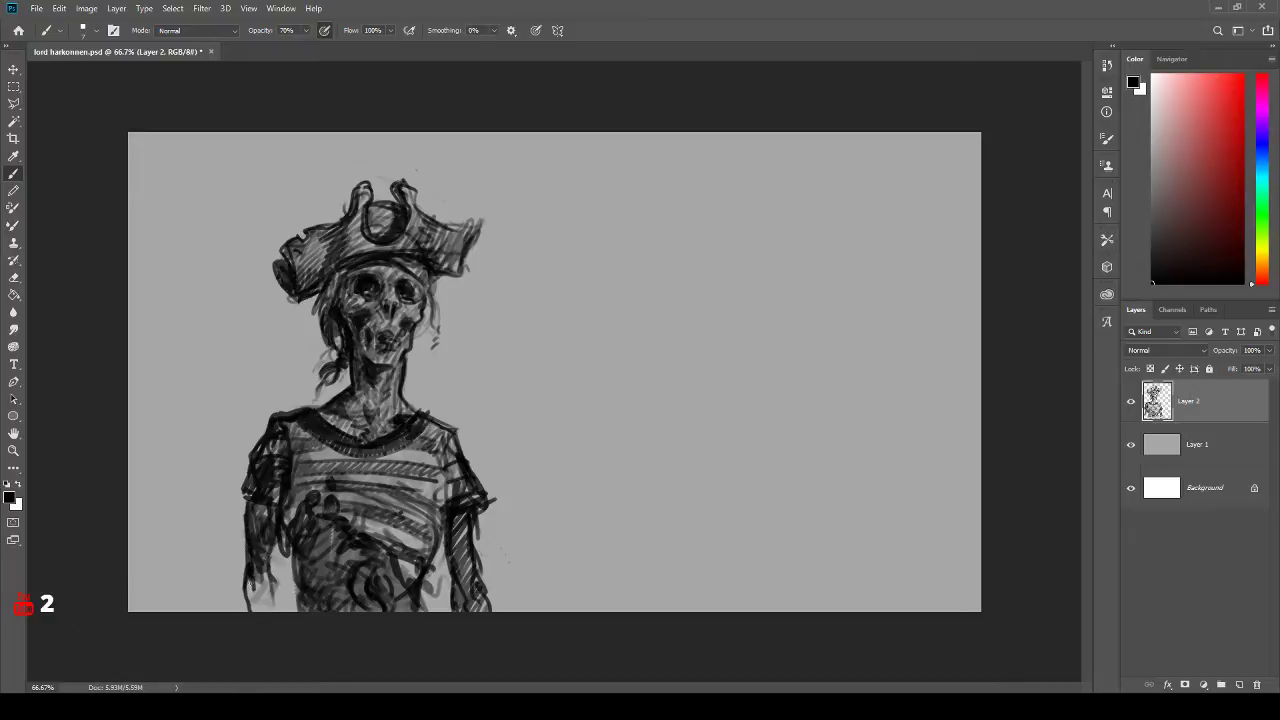
mouse_move(266, 530)
left_mouse_down()
mouse_move(262, 606)
mouse_move(286, 612)
mouse_move(258, 612)
left_mouse_up()
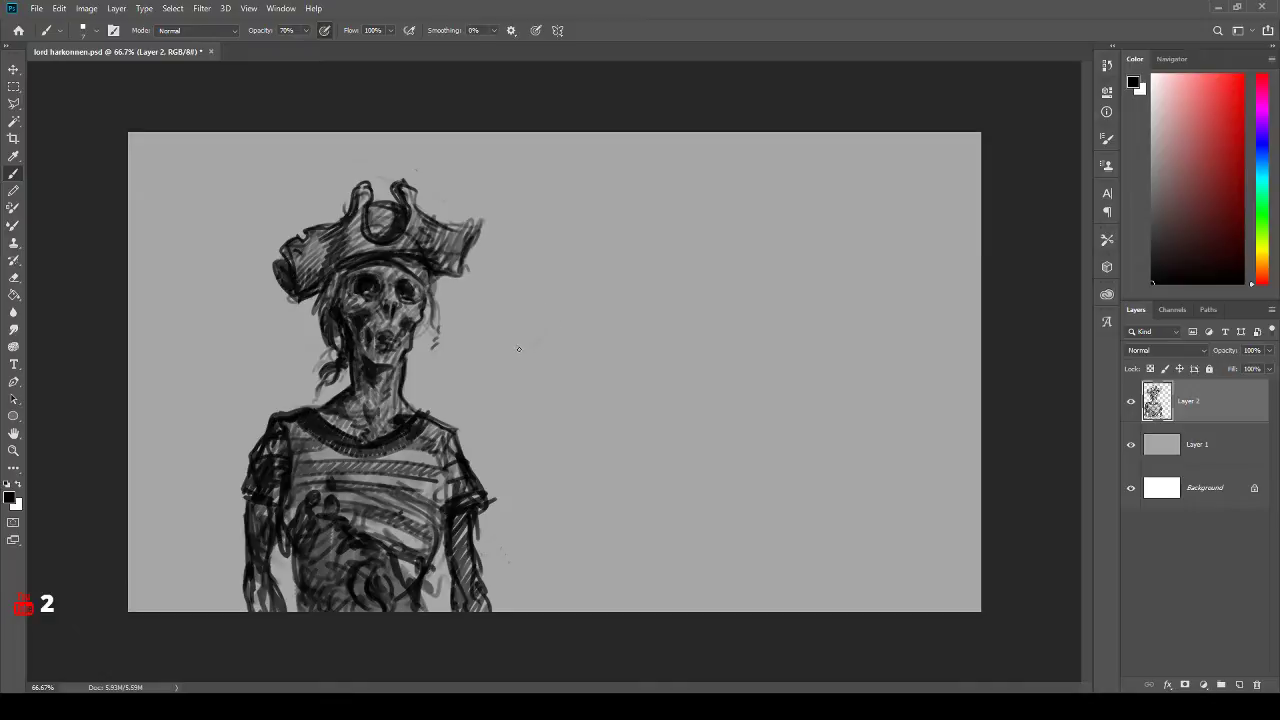
- Rework the right arm, thinning its hatching with the eraser and shading below the sleeve with the brush
key("e")
mouse_move(476, 524)
left_mouse_down()
mouse_move(470, 590)
mouse_move(473, 539)
mouse_move(460, 584)
mouse_move(480, 590)
mouse_move(456, 602)
mouse_move(441, 549)
mouse_move(465, 612)
left_mouse_up()
key("b")
key("e")
key("b")
key("e")
key("b")
left_click_drag(458, 556, 467, 509)
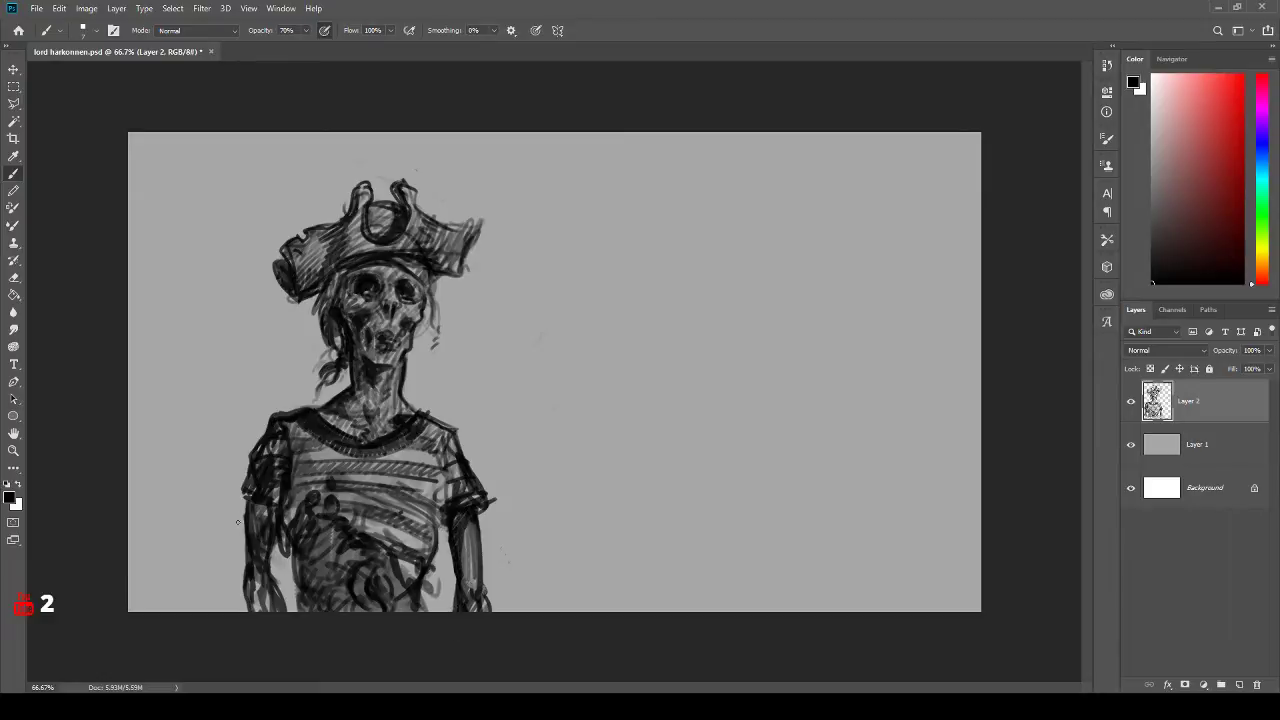
- Trim the left arm's outer and inner edges with the eraser and redraw its outer contour
key("e")
left_click_drag(238, 506, 242, 556)
left_click_drag(289, 608, 280, 580)
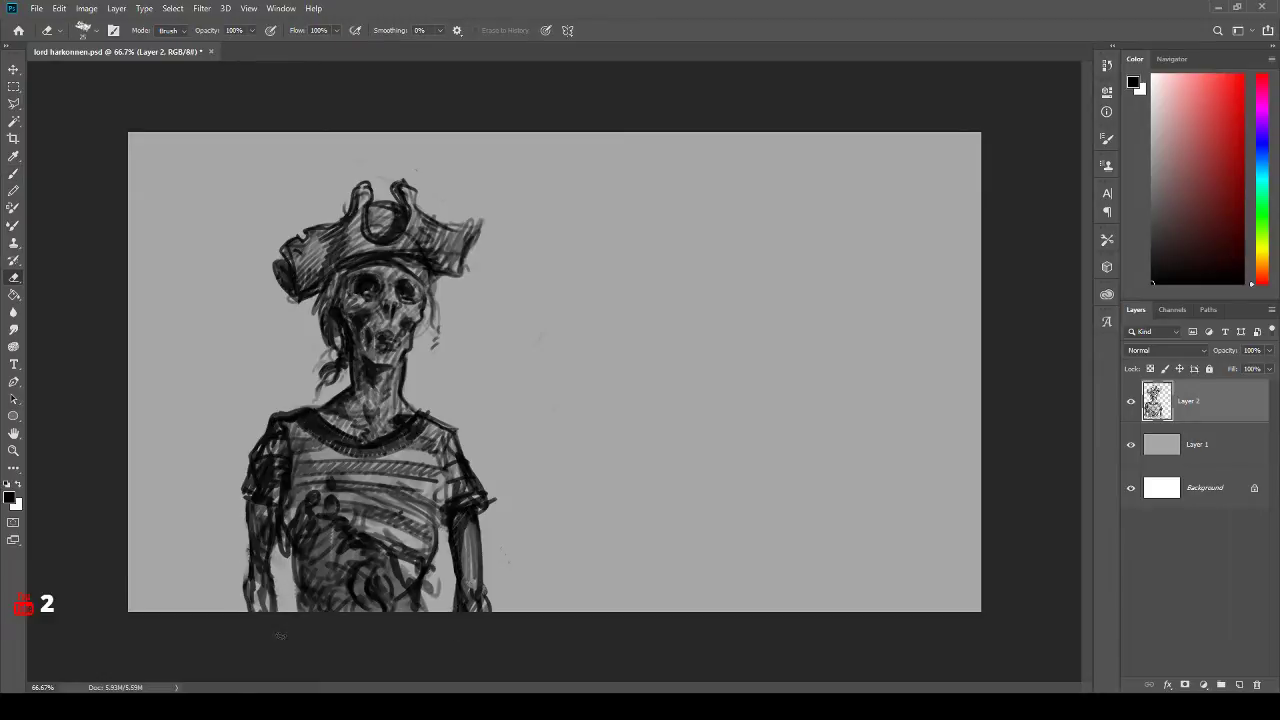
key("b")
left_click_drag(248, 520, 245, 614)
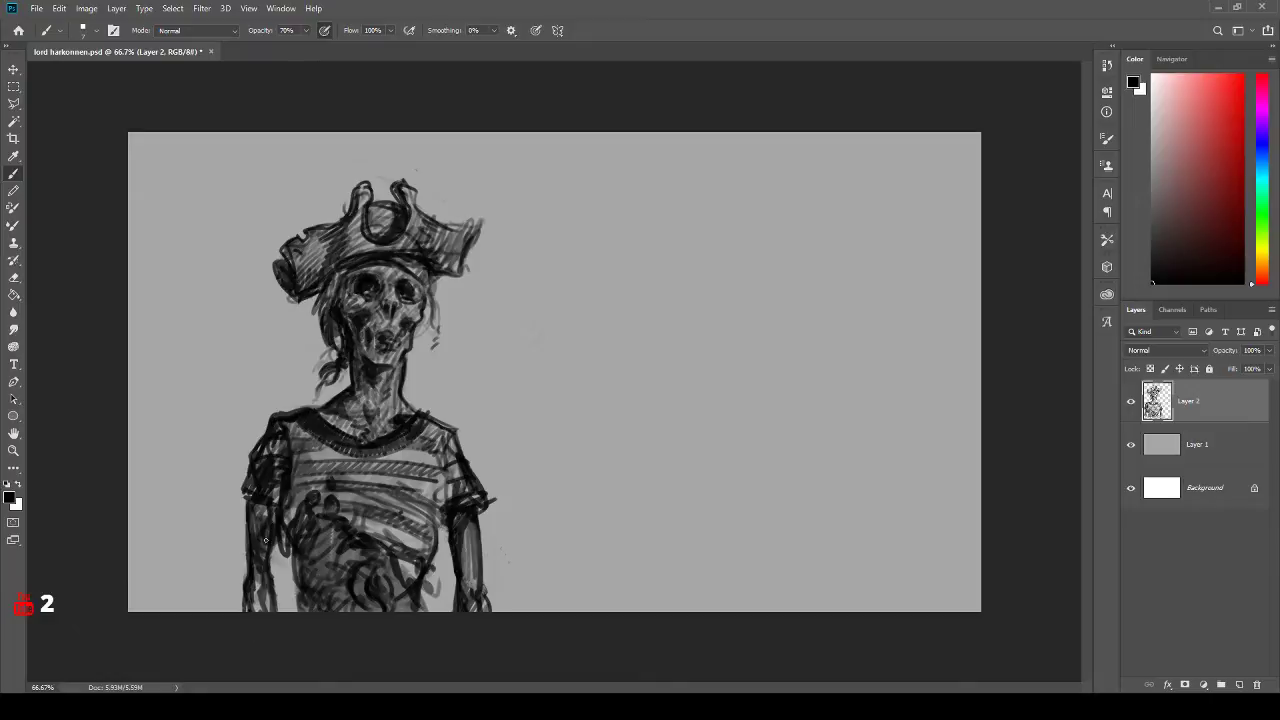
- Darken the torso's left side and the exposed abdomen with dense fine hatching
mouse_move(265, 540)
left_mouse_down()
mouse_move(282, 530)
mouse_move(290, 556)
left_mouse_up()
mouse_move(319, 523)
left_mouse_down()
mouse_move(340, 534)
mouse_move(314, 531)
mouse_move(328, 540)
mouse_move(310, 565)
mouse_move(335, 557)
mouse_move(310, 610)
left_mouse_up()
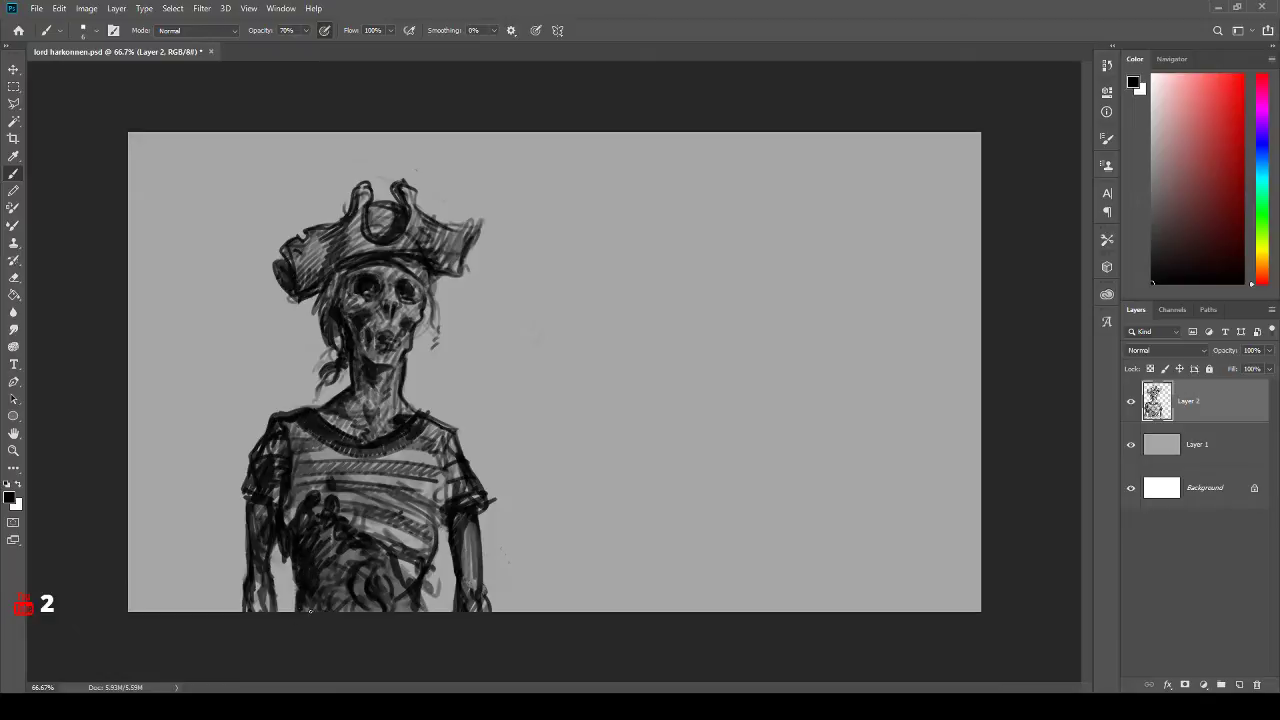
mouse_move(397, 613)
left_mouse_down()
mouse_move(336, 604)
mouse_move(350, 589)
mouse_move(362, 604)
mouse_move(352, 552)
mouse_move(338, 582)
left_mouse_up()
- Lay broad dark tone over the abdomen, both arms and the striped shirt with an enlarged brush
key("bracketright")
key("bracketright")
key("bracketright")
key("bracketright")
key("bracketright")
key("bracketright")
key("bracketright")
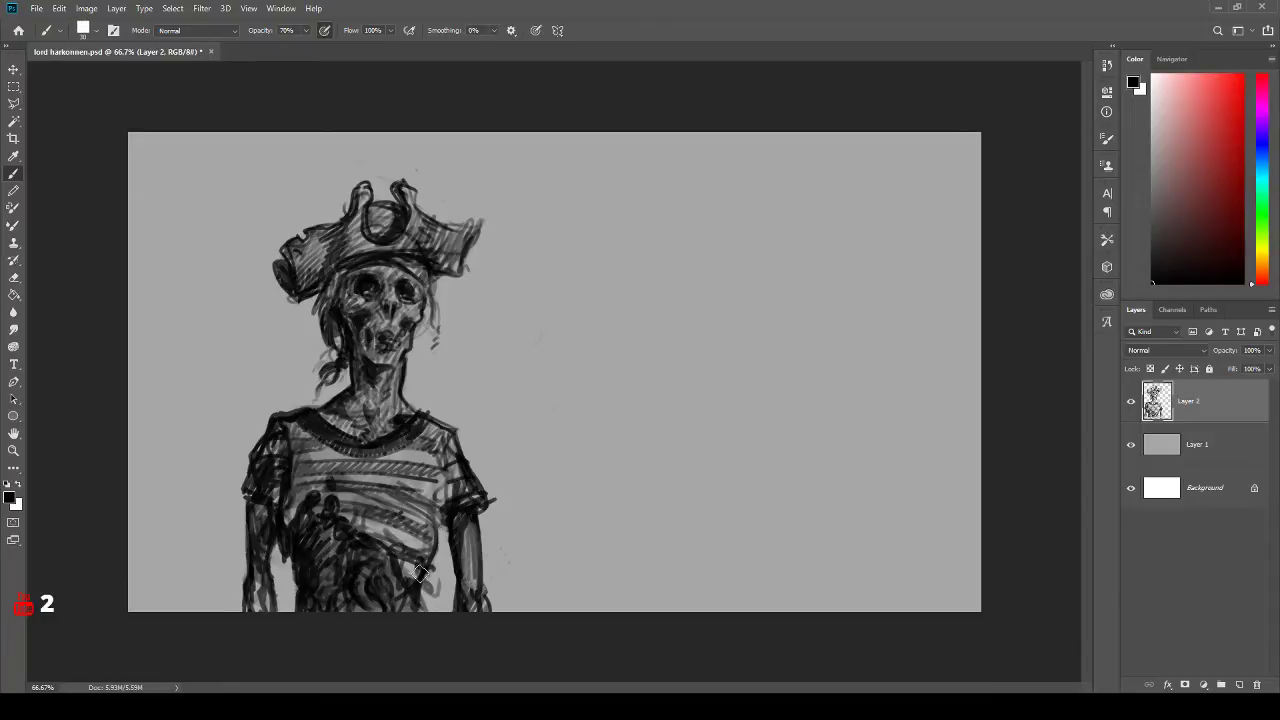
mouse_move(414, 522)
left_mouse_down()
mouse_move(395, 613)
mouse_move(385, 580)
mouse_move(335, 613)
mouse_move(317, 587)
left_mouse_up()
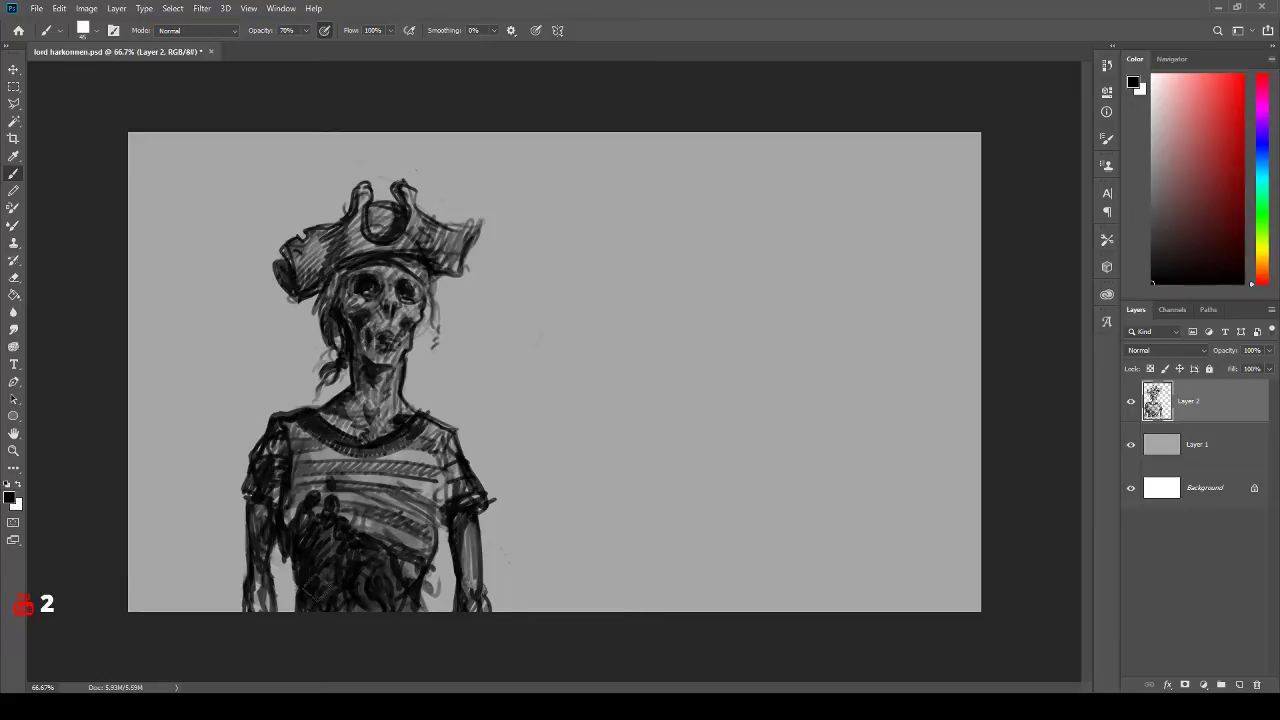
left_click_drag(271, 625, 260, 568)
mouse_move(472, 565)
left_mouse_down()
mouse_move(470, 621)
mouse_move(466, 520)
left_mouse_up()
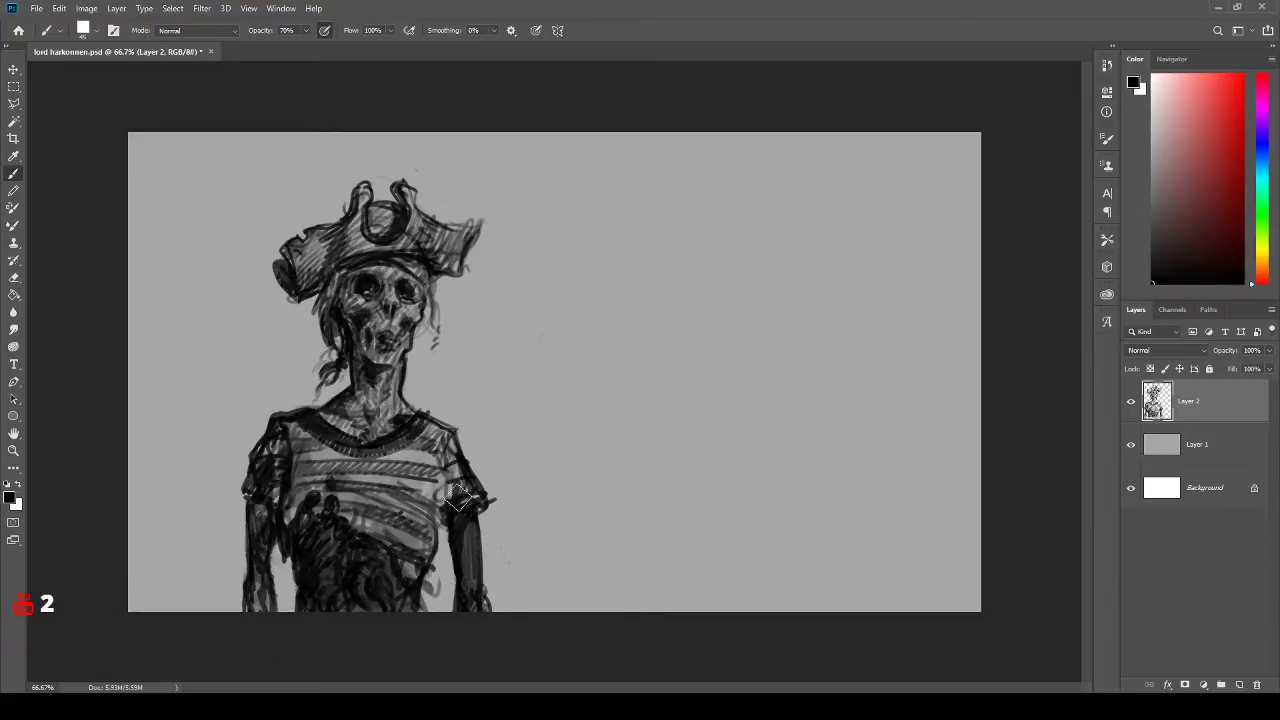
mouse_move(394, 600)
left_mouse_down()
mouse_move(342, 563)
mouse_move(304, 478)
mouse_move(295, 518)
mouse_move(371, 487)
mouse_move(420, 548)
mouse_move(449, 464)
left_mouse_up()
key("bracketleft")
key("bracketleft")
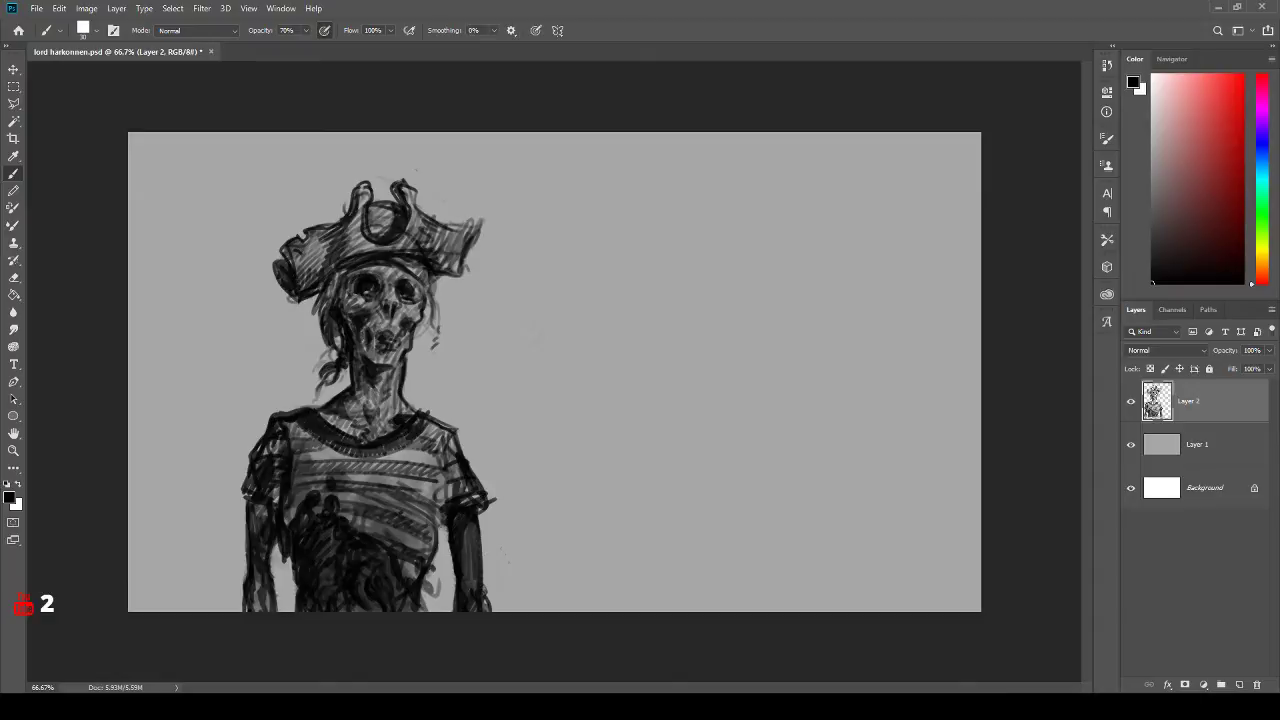
- Rough in a second figure's round head and face outline with a thin brush in the empty area beside the pirate
key("bracketleft")
key("bracketleft")
key("bracketleft")
key("bracketleft")
key("bracketleft")
key("bracketleft")
key("bracketleft")
key("bracketleft")
key("bracketleft")
key("bracketleft")
key("bracketleft")
key("bracketleft")
mouse_move(586, 247)
left_mouse_down()
mouse_move(565, 276)
mouse_move(576, 298)
left_mouse_up()
left_click_drag(658, 254, 670, 268)
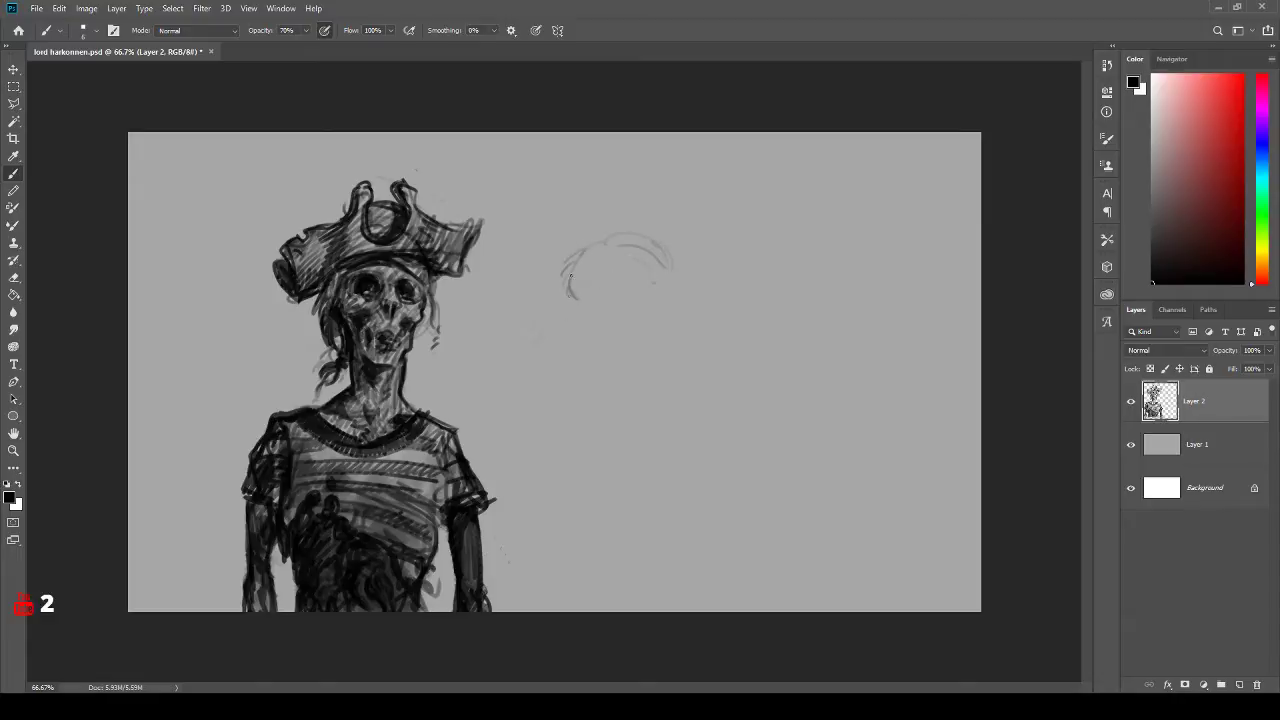
left_click_drag(571, 277, 575, 310)
mouse_move(652, 280)
left_mouse_down()
mouse_move(622, 257)
mouse_move(592, 280)
mouse_move(586, 321)
mouse_move(612, 300)
mouse_move(608, 323)
mouse_move(652, 292)
mouse_move(646, 315)
left_mouse_up()
mouse_move(651, 325)
left_mouse_down()
mouse_move(620, 325)
mouse_move(614, 348)
mouse_move(570, 306)
mouse_move(585, 348)
left_mouse_up()
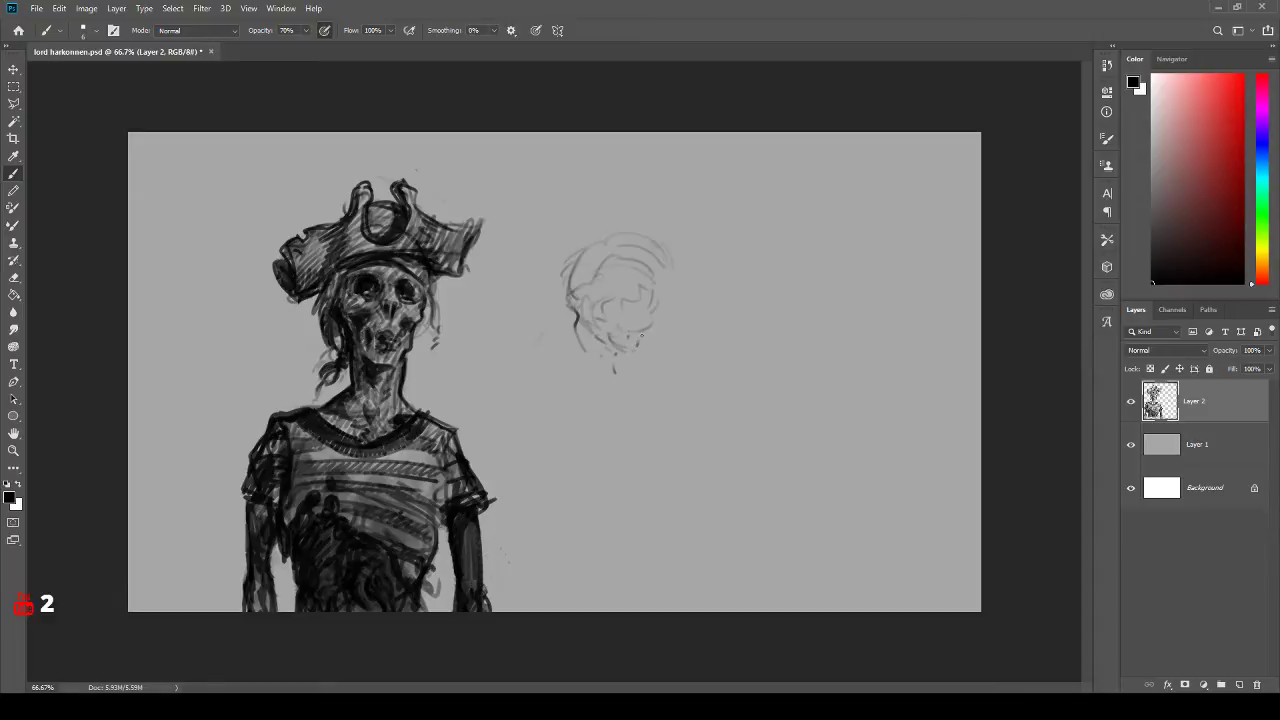
- Sketch the second head's jaw, eyes, large nose, ear and loose hair strands with light strokes
mouse_move(642, 332)
left_mouse_down()
mouse_move(638, 344)
mouse_move(614, 340)
mouse_move(616, 294)
mouse_move(597, 307)
mouse_move(628, 297)
mouse_move(614, 347)
mouse_move(624, 354)
mouse_move(646, 326)
mouse_move(635, 284)
mouse_move(646, 293)
mouse_move(592, 316)
mouse_move(640, 302)
mouse_move(610, 292)
mouse_move(586, 316)
mouse_move(628, 298)
mouse_move(602, 344)
mouse_move(631, 313)
mouse_move(638, 339)
mouse_move(622, 351)
mouse_move(634, 356)
left_mouse_up()
mouse_move(582, 305)
left_mouse_down()
mouse_move(582, 335)
mouse_move(616, 362)
left_mouse_up()
left_click_drag(650, 306, 664, 344)
left_click_drag(566, 308, 568, 272)
mouse_move(578, 278)
left_mouse_down()
mouse_move(552, 298)
mouse_move(652, 265)
mouse_move(590, 283)
left_mouse_up()
mouse_move(612, 261)
left_mouse_down()
mouse_move(596, 277)
mouse_move(582, 262)
mouse_move(588, 242)
mouse_move(576, 258)
mouse_move(578, 312)
left_mouse_up()
left_click_drag(570, 266, 570, 334)
mouse_move(568, 272)
left_mouse_down()
mouse_move(561, 316)
mouse_move(580, 366)
mouse_move(626, 264)
mouse_move(606, 238)
mouse_move(644, 240)
mouse_move(682, 312)
left_mouse_up()
left_click_drag(662, 302, 654, 322)
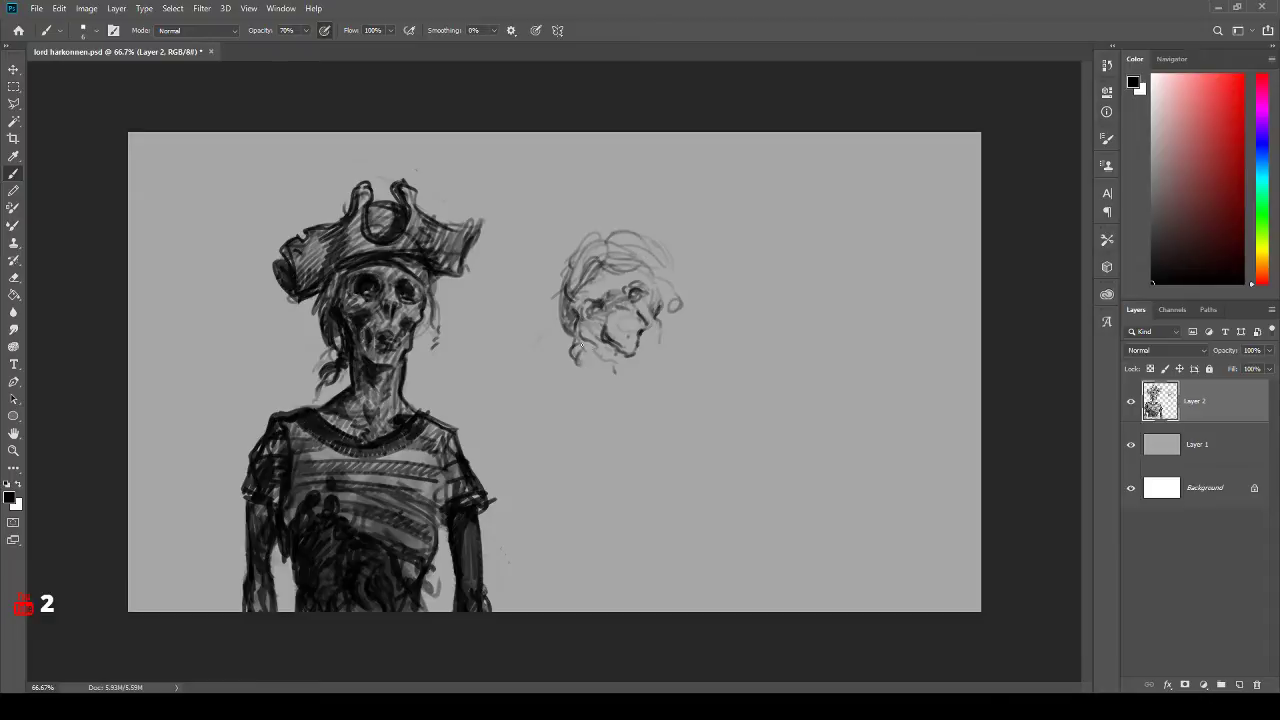
- Darken the second head's eye sockets, hatch its nose and mouth area, and define the chin
left_click_drag(580, 344, 600, 356)
left_click_drag(602, 354, 612, 366)
mouse_move(638, 308)
left_mouse_down()
mouse_move(635, 346)
mouse_move(612, 312)
mouse_move(629, 338)
mouse_move(585, 347)
mouse_move(600, 334)
mouse_move(614, 352)
mouse_move(577, 305)
mouse_move(611, 273)
mouse_move(614, 297)
mouse_move(648, 294)
left_mouse_up()
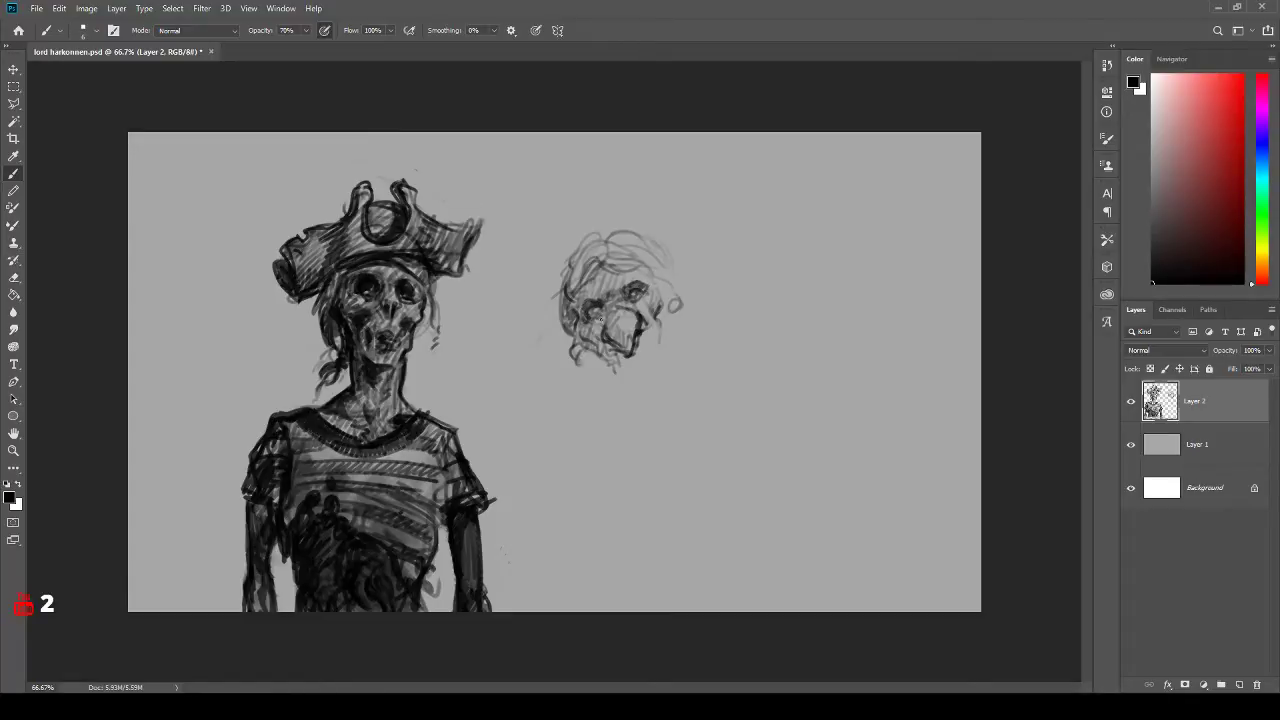
left_click_drag(641, 299, 636, 294)
left_click_drag(598, 311, 593, 333)
mouse_move(620, 304)
left_mouse_down()
mouse_move(634, 306)
mouse_move(636, 352)
mouse_move(604, 348)
mouse_move(625, 350)
mouse_move(622, 318)
mouse_move(640, 312)
mouse_move(587, 347)
mouse_move(628, 371)
mouse_move(648, 330)
mouse_move(656, 348)
mouse_move(658, 330)
mouse_move(645, 362)
mouse_move(594, 370)
mouse_move(612, 378)
mouse_move(602, 362)
mouse_move(584, 372)
left_mouse_up()
- Sketch the second figure's shoulder lines, replacing the overlong first attempt with shorter strokes, and add folds on the left shoulder
mouse_move(563, 341)
left_mouse_down()
mouse_move(552, 359)
mouse_move(755, 298)
left_mouse_up()
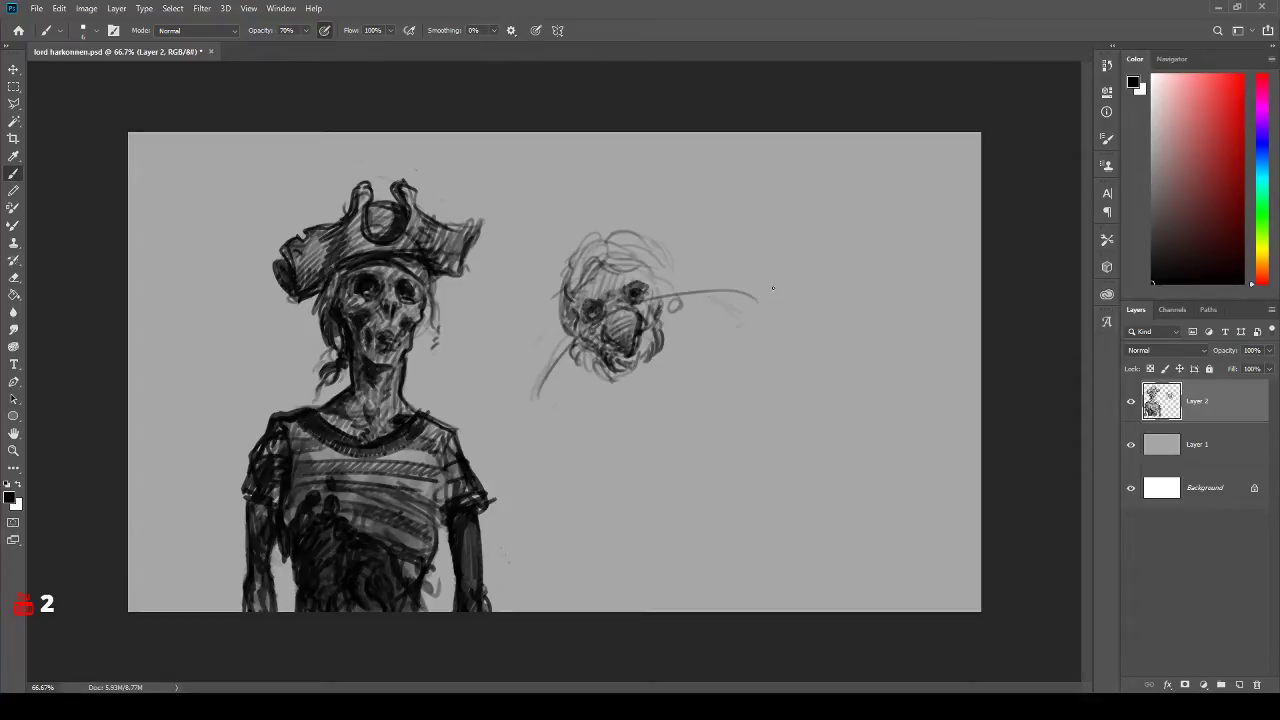
key("ctrl+z")
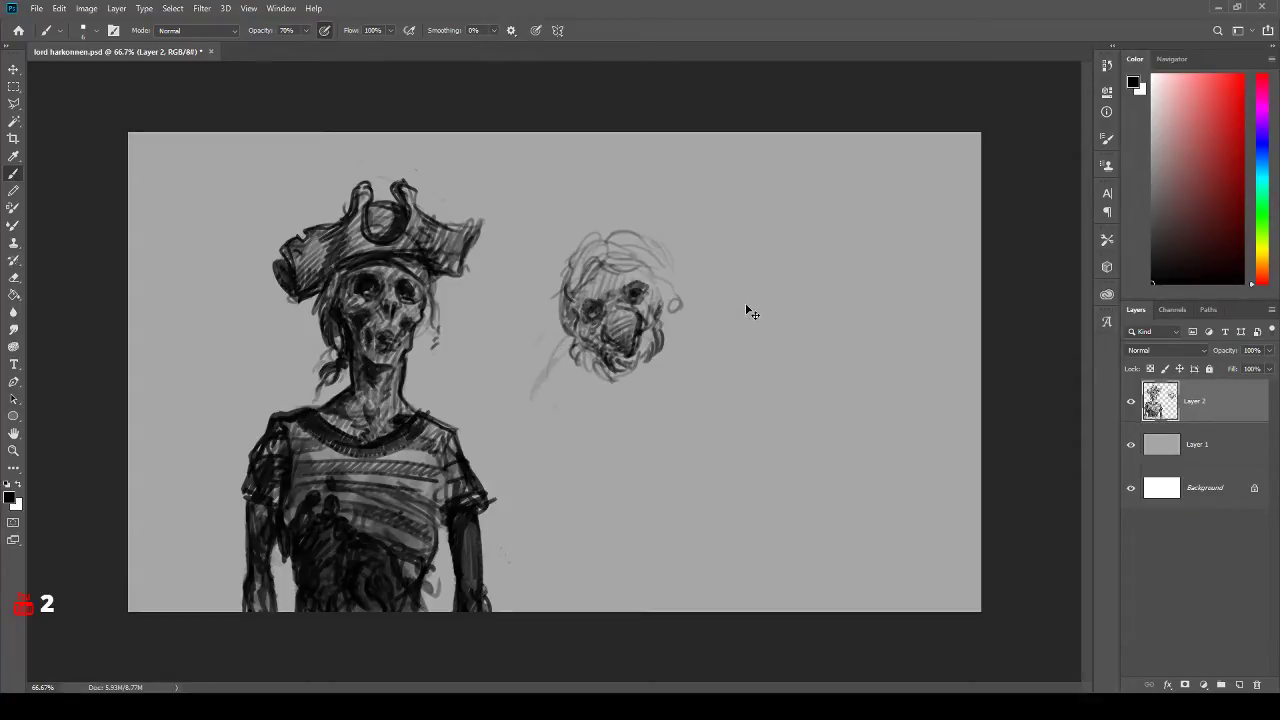
left_click_drag(576, 343, 543, 393)
left_click_drag(670, 305, 717, 315)
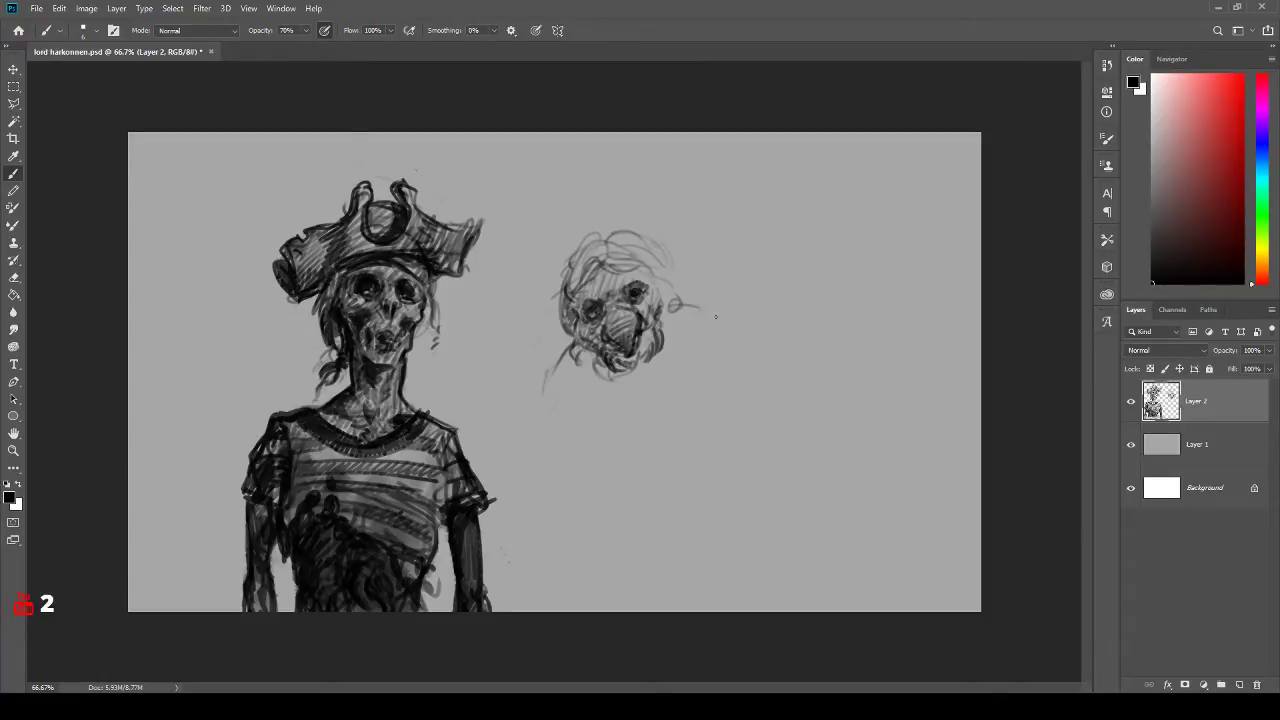
left_click_drag(642, 346, 629, 365)
mouse_move(648, 316)
left_mouse_down()
mouse_move(634, 374)
mouse_move(532, 388)
left_mouse_up()
left_click_drag(535, 382, 564, 382)
mouse_move(588, 374)
left_mouse_down()
mouse_move(579, 404)
mouse_move(552, 385)
mouse_move(559, 394)
mouse_move(509, 409)
mouse_move(568, 393)
left_mouse_up()
mouse_move(540, 410)
left_mouse_down()
mouse_move(576, 402)
mouse_move(527, 418)
mouse_move(524, 440)
mouse_move(554, 422)
left_mouse_up()
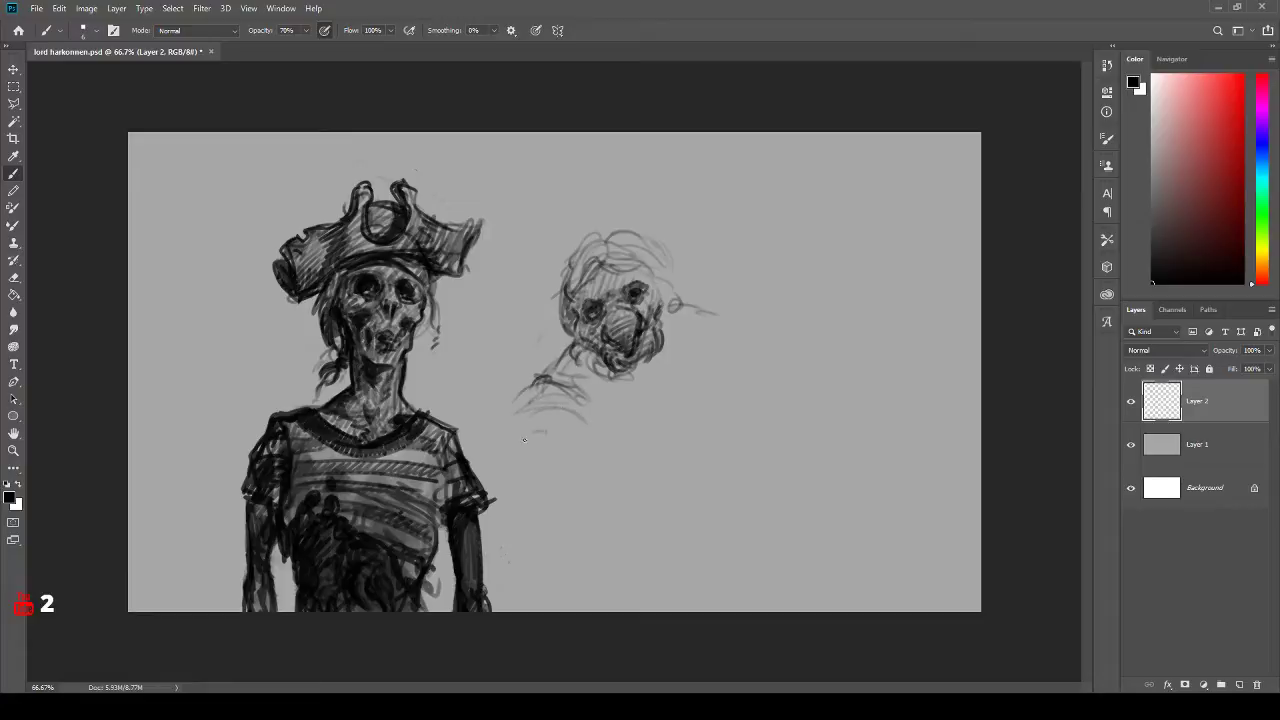
- Sketch the second figure's curved chest and right shoulder contours below the head
mouse_move(520, 464)
left_mouse_down()
mouse_move(574, 432)
mouse_move(604, 438)
left_mouse_up()
mouse_move(676, 306)
left_mouse_down()
mouse_move(713, 334)
mouse_move(703, 356)
mouse_move(693, 335)
mouse_move(684, 368)
left_mouse_up()
mouse_move(694, 324)
left_mouse_down()
mouse_move(678, 372)
mouse_move(602, 436)
left_mouse_up()
mouse_move(698, 342)
left_mouse_down()
mouse_move(636, 436)
mouse_move(708, 354)
left_mouse_up()
left_click_drag(690, 390, 640, 442)
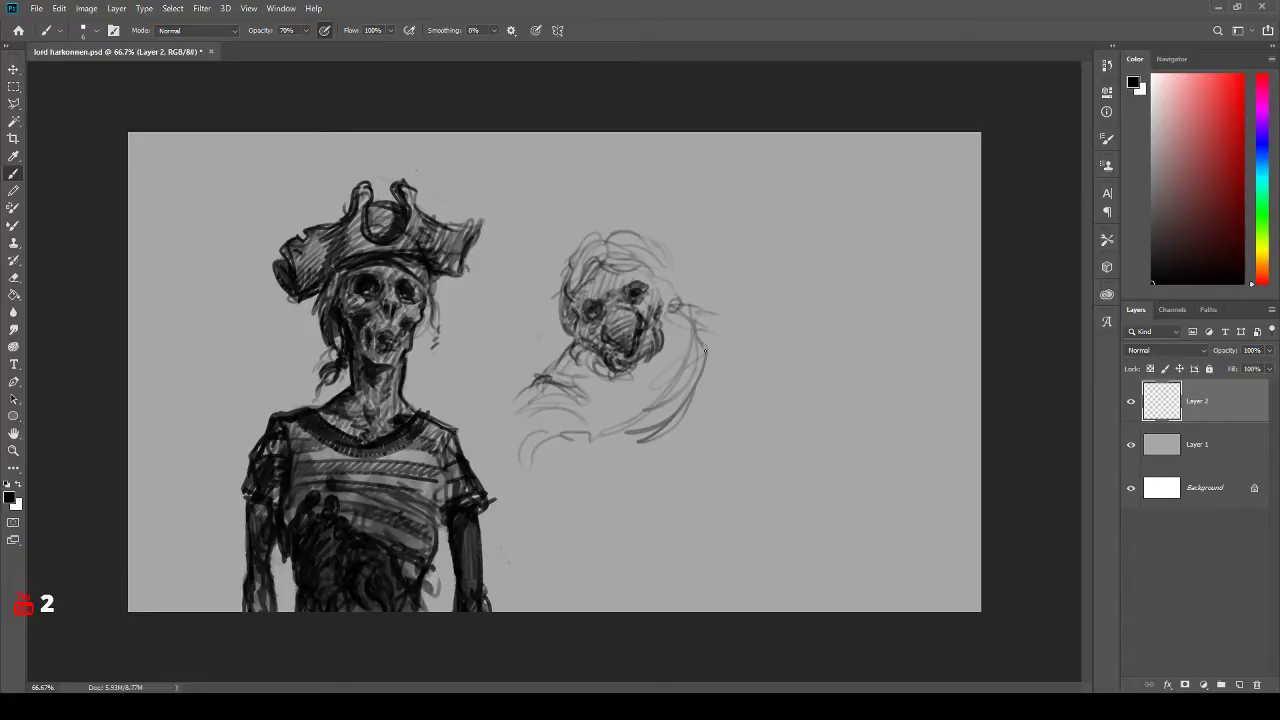
left_click_drag(710, 345, 706, 390)
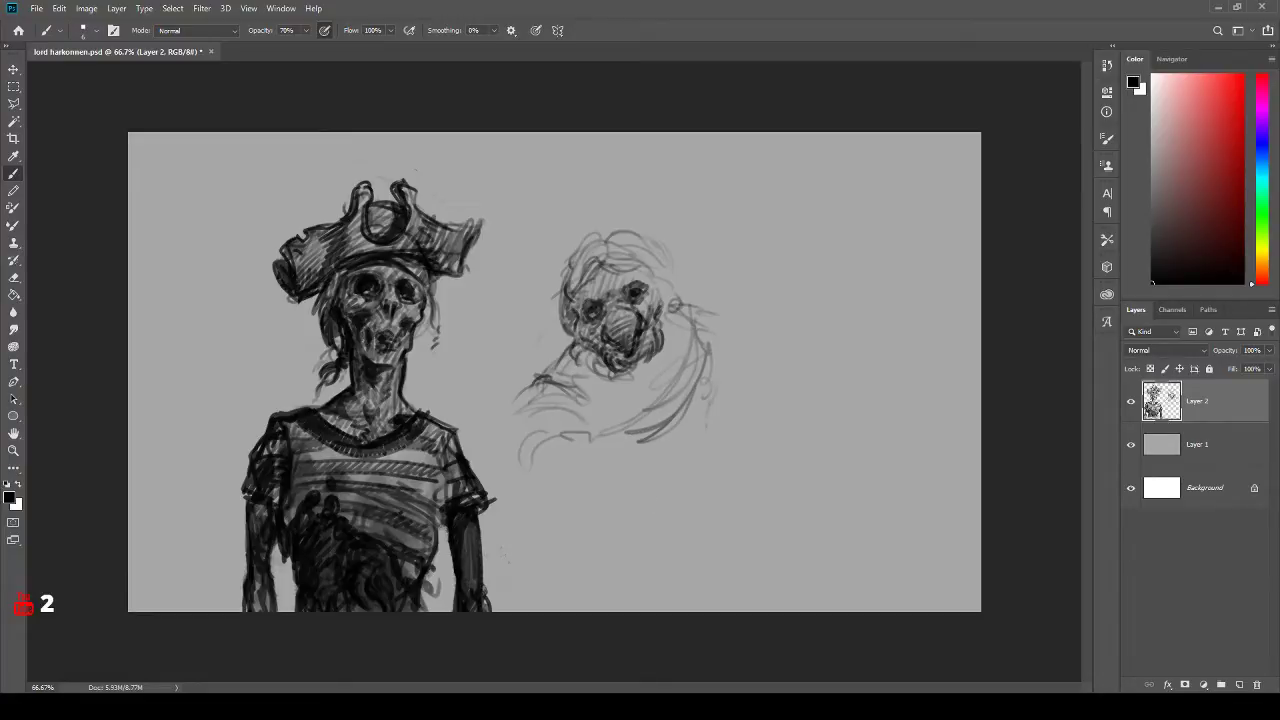
- Erase the entire second figure sketch beside the pirate with a large eraser
key("e")
mouse_move(700, 470)
left_mouse_down()
mouse_move(670, 330)
mouse_move(602, 365)
mouse_move(543, 363)
mouse_move(530, 440)
left_mouse_up()
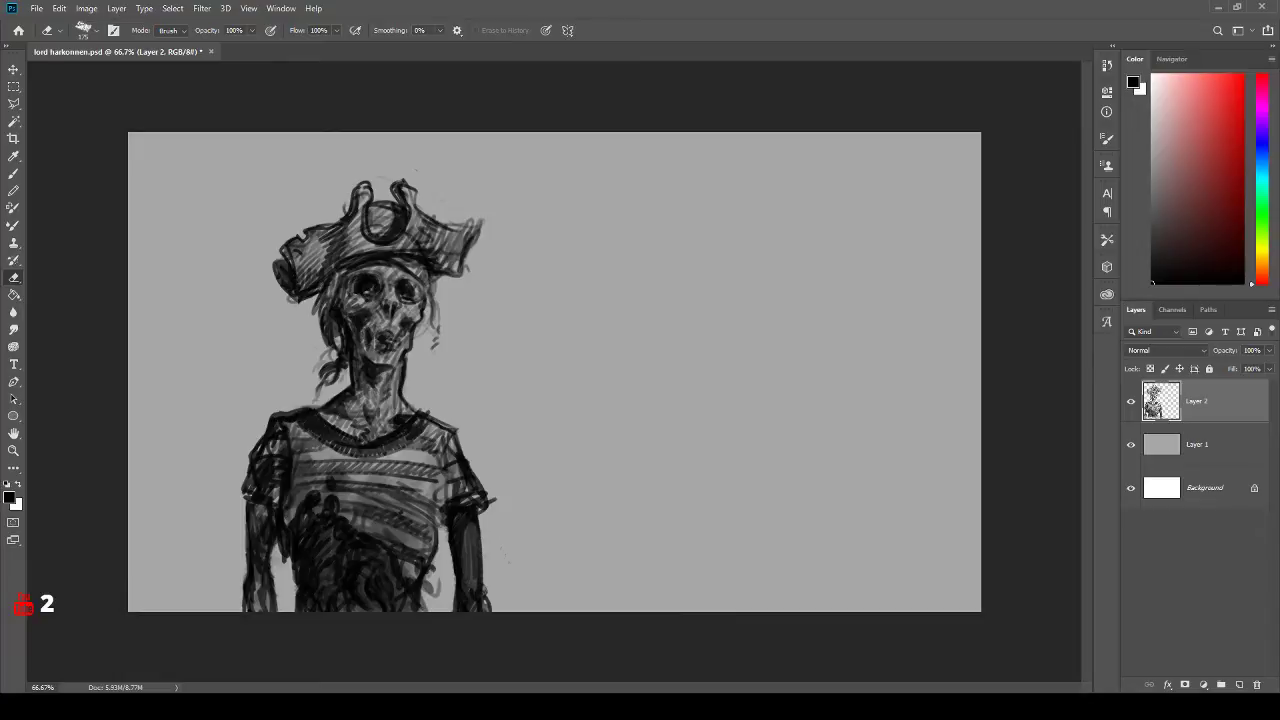
key("b")
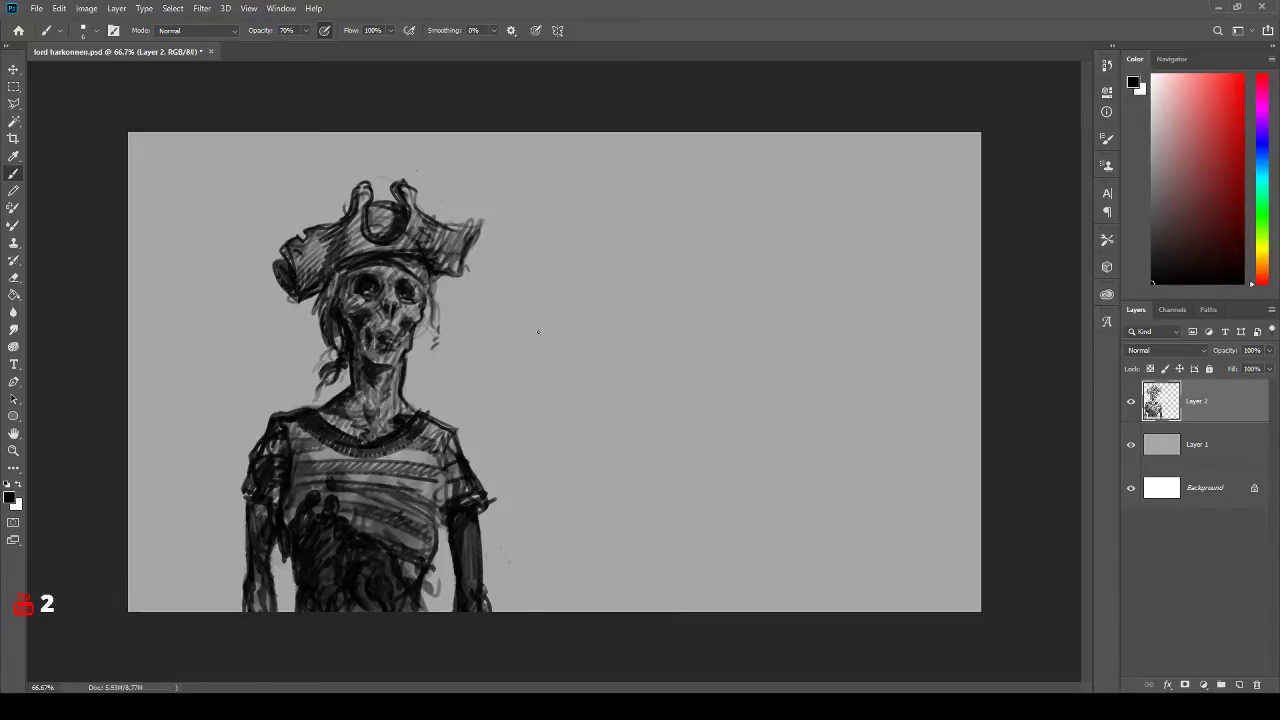
- Add a new layer and place the pirate's Layer 2 above it
left_click(1239, 685)
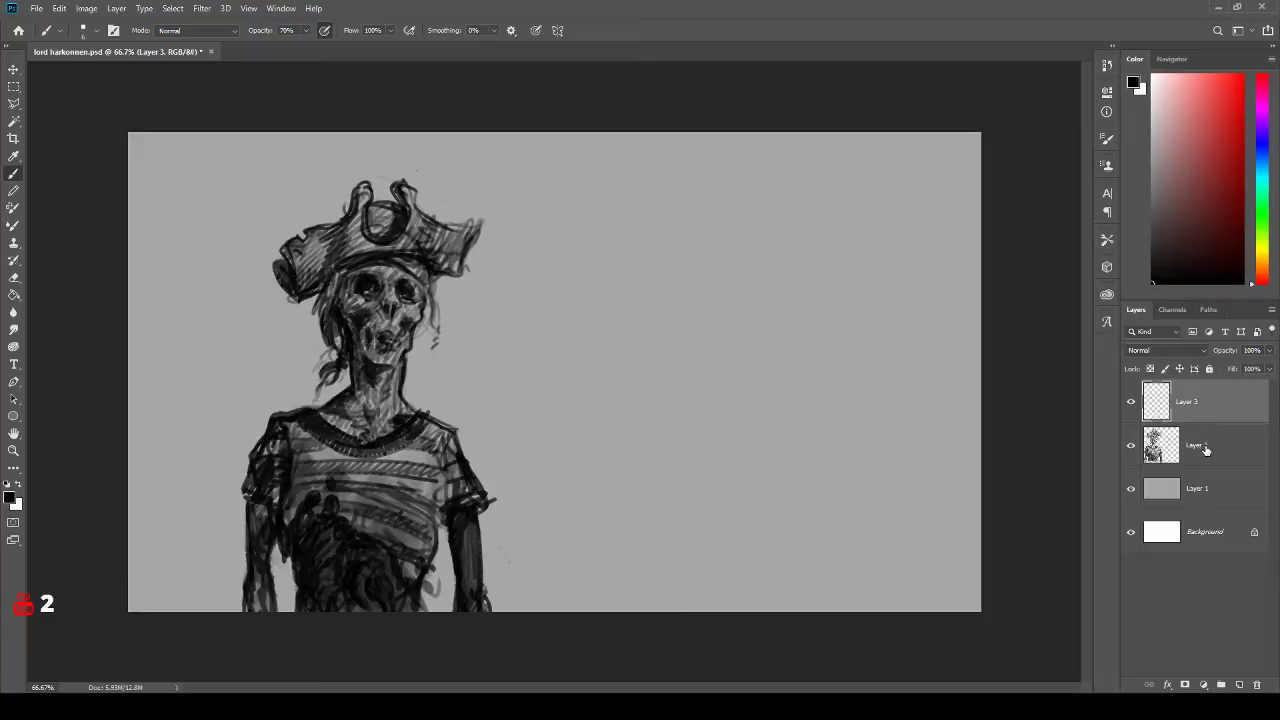
left_click_drag(1217, 443, 1165, 395)
- Darken the pirate's hat, face and shirt on Layer 2 with broad strokes from an enlarged brush
key("bracketright")
key("bracketright")
key("bracketright")
key("bracketright")
key("bracketright")
key("bracketright")
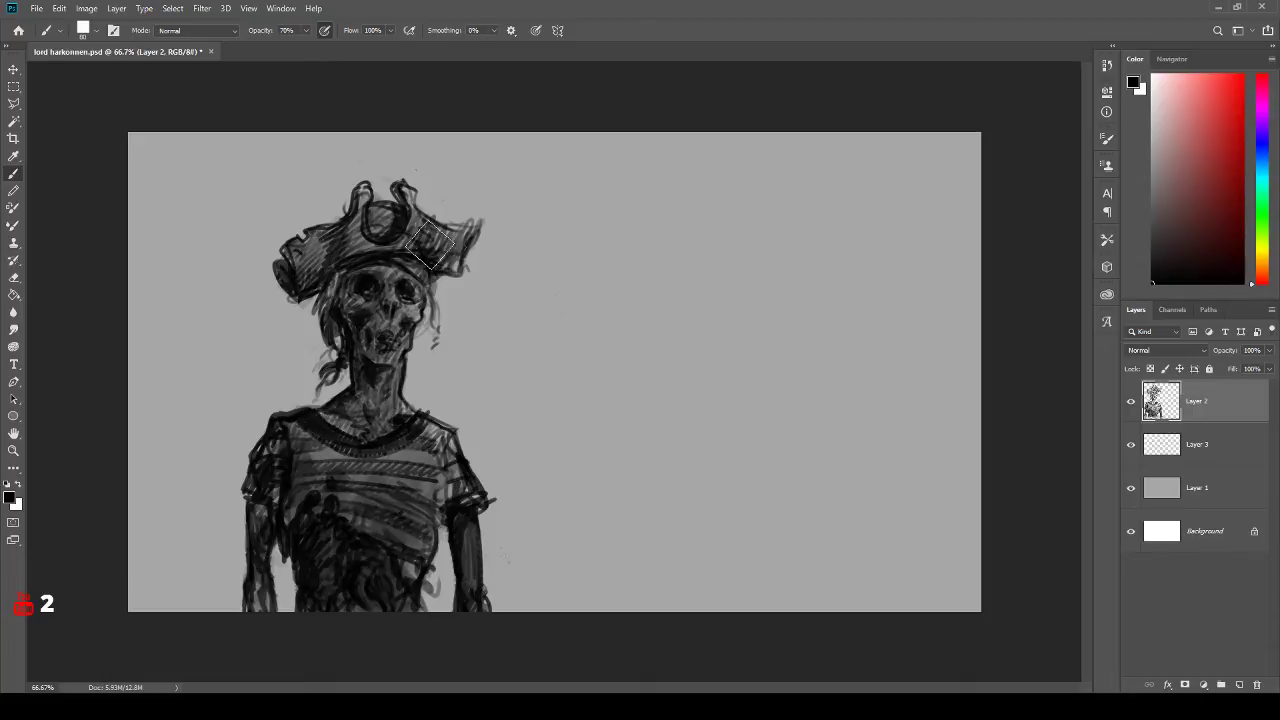
left_click(1195, 452)
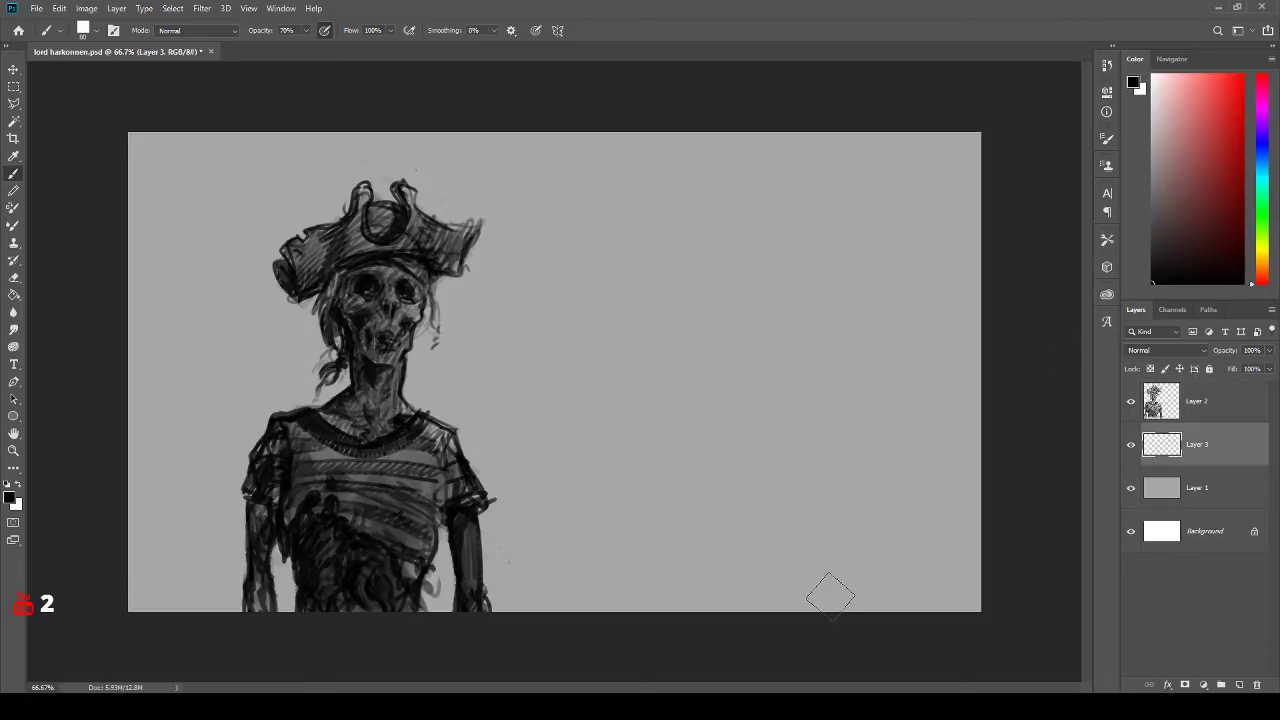
left_click(1205, 400)
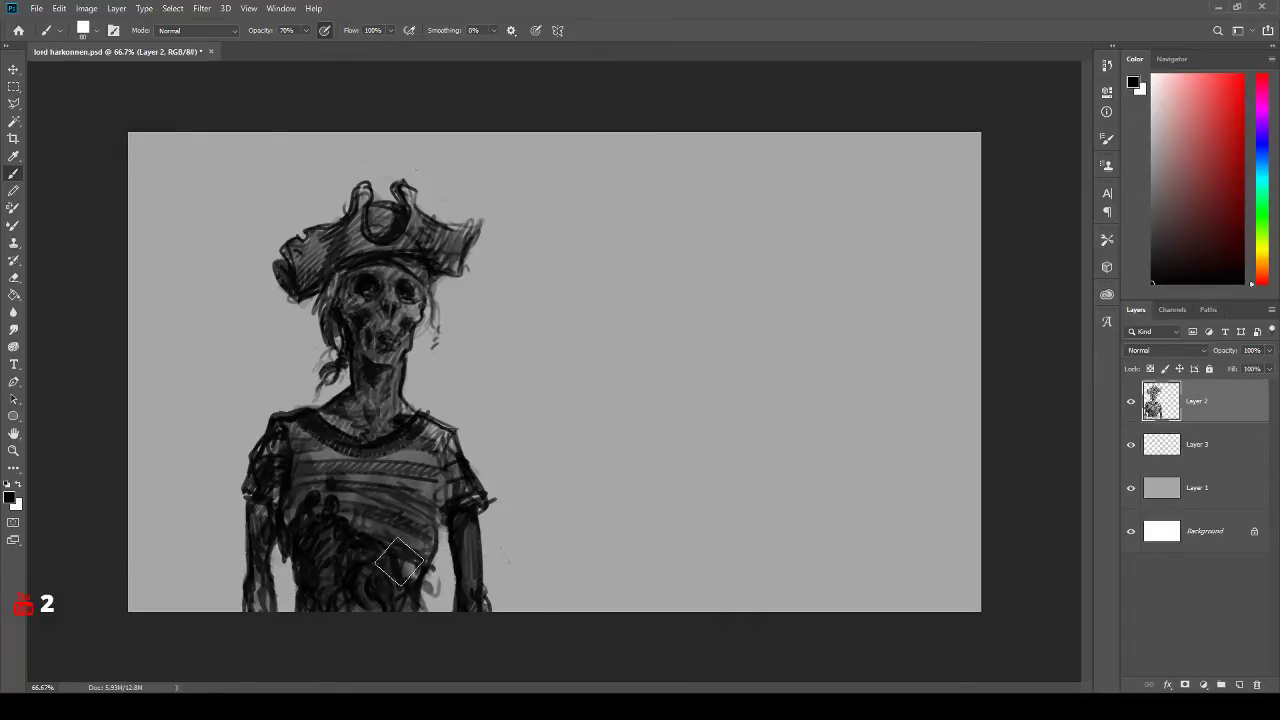
- Sketch a circle on Layer 3 beside the pirate's head in thin dark grey strokes, erasing the extra ellipse nearer the pirate
left_click(1168, 440)
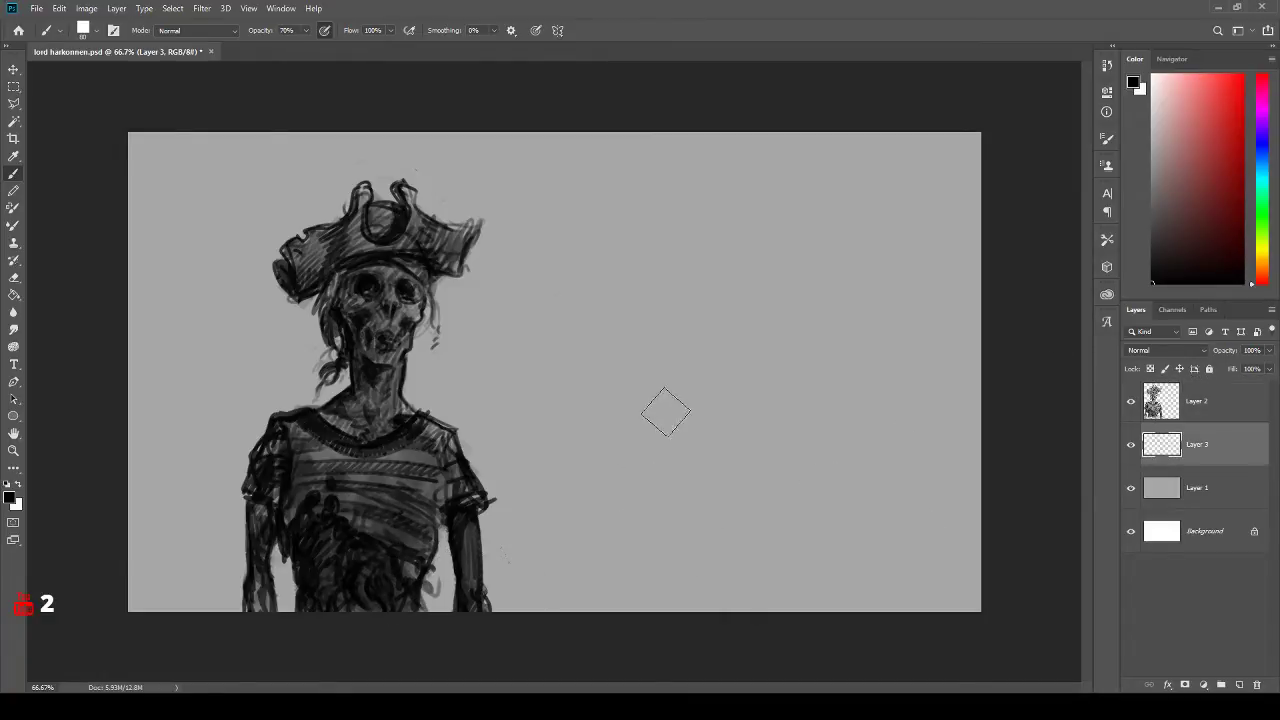
mouse_move(1149, 253)
left_mouse_down()
mouse_move(1127, 232)
mouse_move(1141, 228)
left_mouse_up()
key("bracketleft")
key("bracketleft")
key("bracketleft")
key("bracketleft")
key("bracketleft")
key("bracketleft")
key("bracketleft")
key("bracketleft")
mouse_move(516, 308)
left_mouse_down()
mouse_move(554, 320)
mouse_move(534, 280)
mouse_move(582, 311)
left_mouse_up()
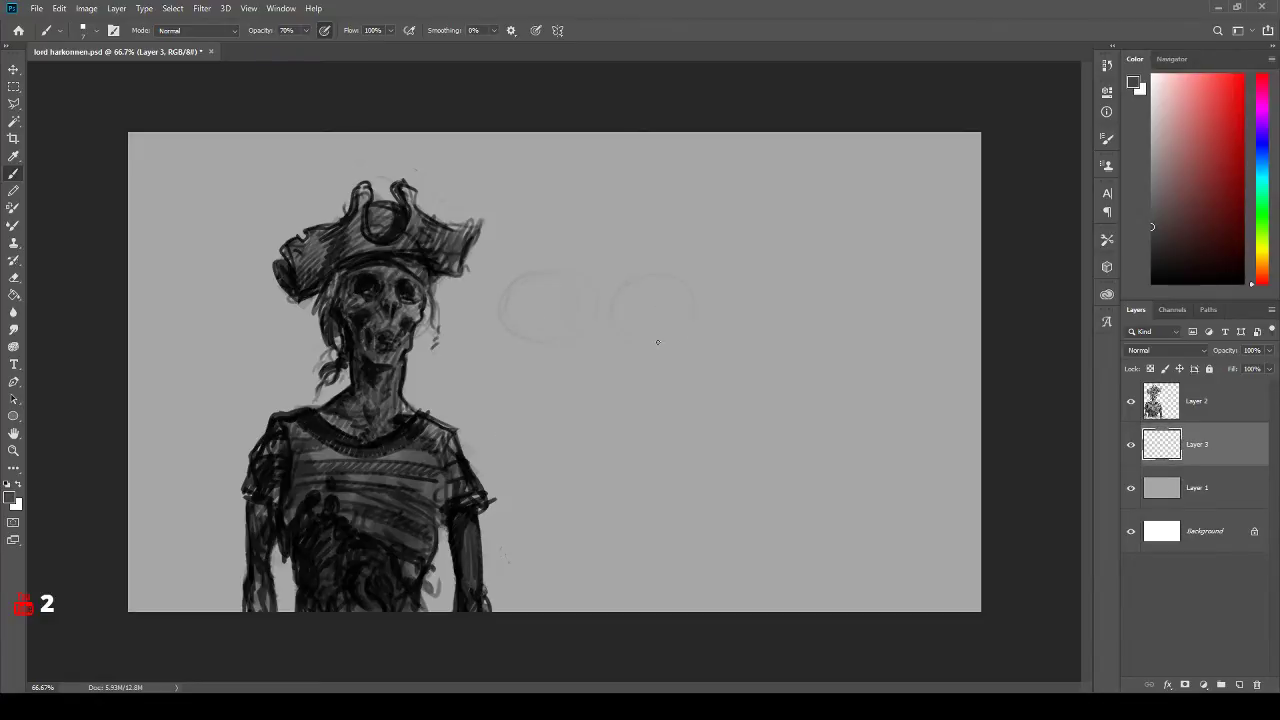
key("e")
mouse_move(549, 318)
left_mouse_down()
mouse_move(546, 265)
mouse_move(572, 305)
left_mouse_up()
key("b")
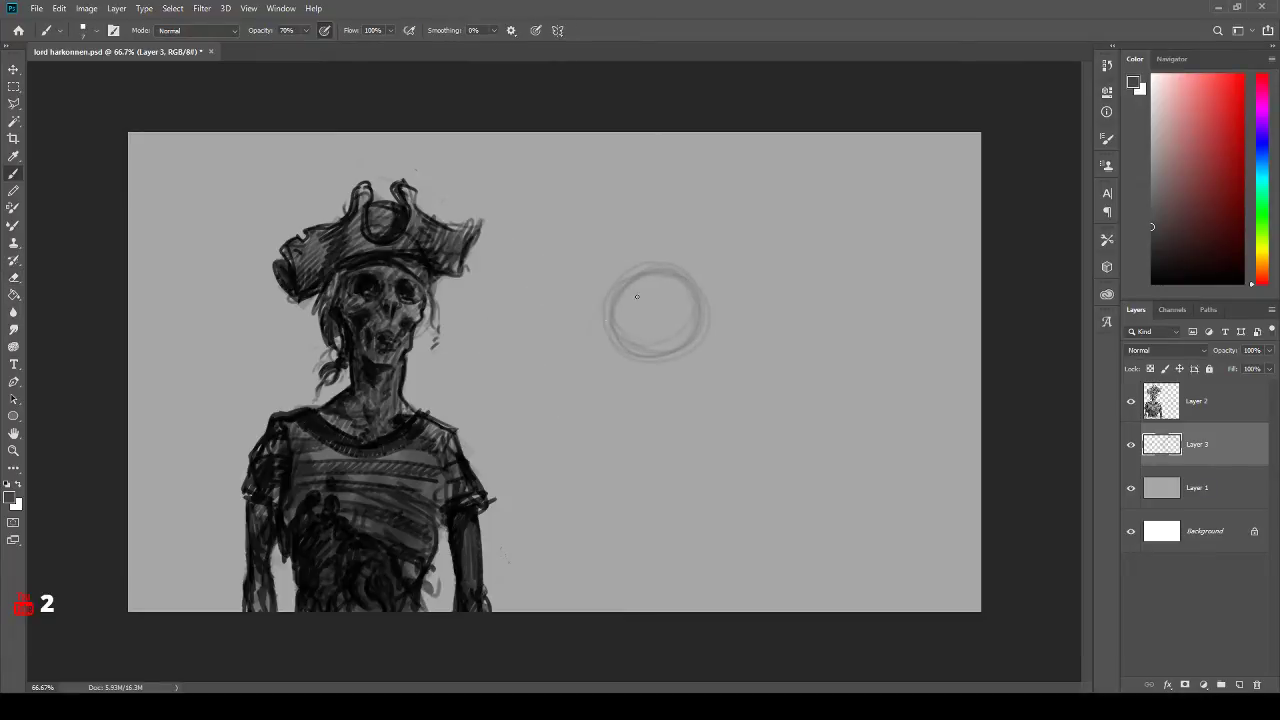
- Draw guide lines radiating from the circle in all directions to the canvas edges, passing behind the pirate
mouse_move(420, 136)
left_mouse_down()
mouse_move(600, 250)
mouse_move(662, 268)
mouse_move(132, 136)
left_mouse_up()
mouse_move(374, 229)
left_mouse_down()
mouse_move(672, 331)
mouse_move(140, 415)
mouse_move(738, 338)
mouse_move(150, 476)
left_mouse_up()
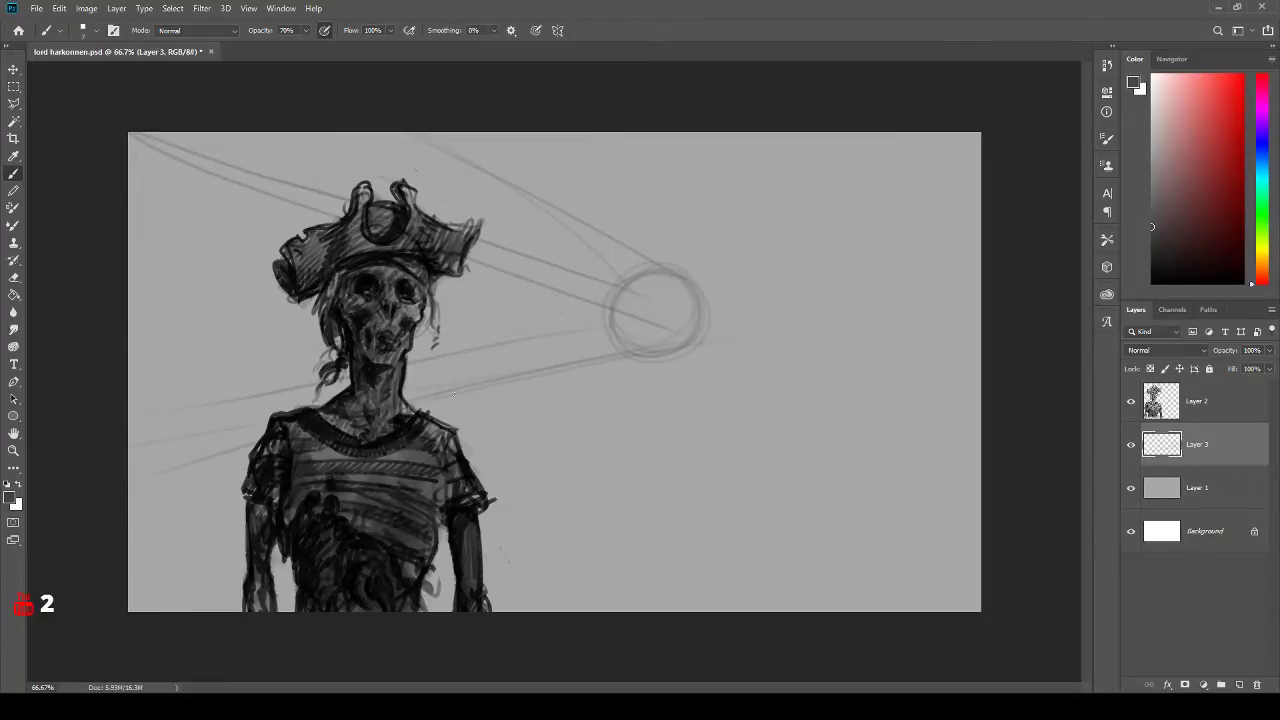
left_click_drag(622, 366, 166, 687)
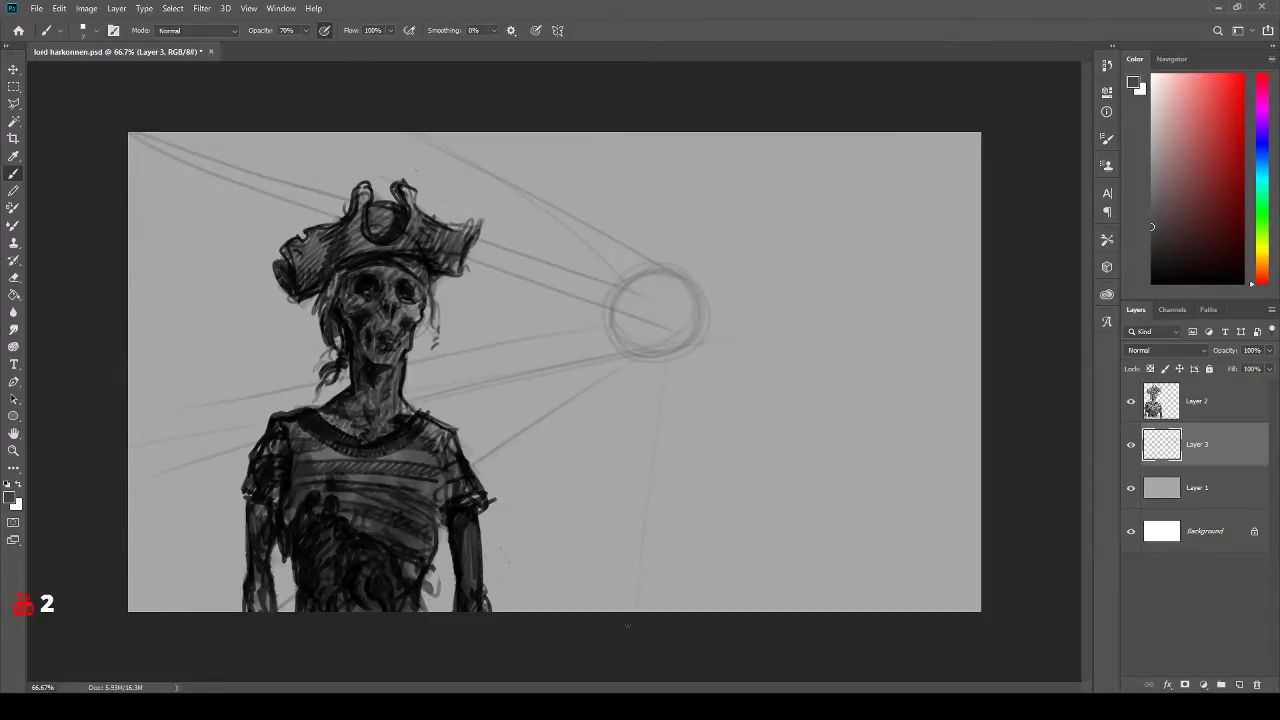
left_click_drag(680, 362, 780, 625)
left_click_drag(714, 373, 1026, 604)
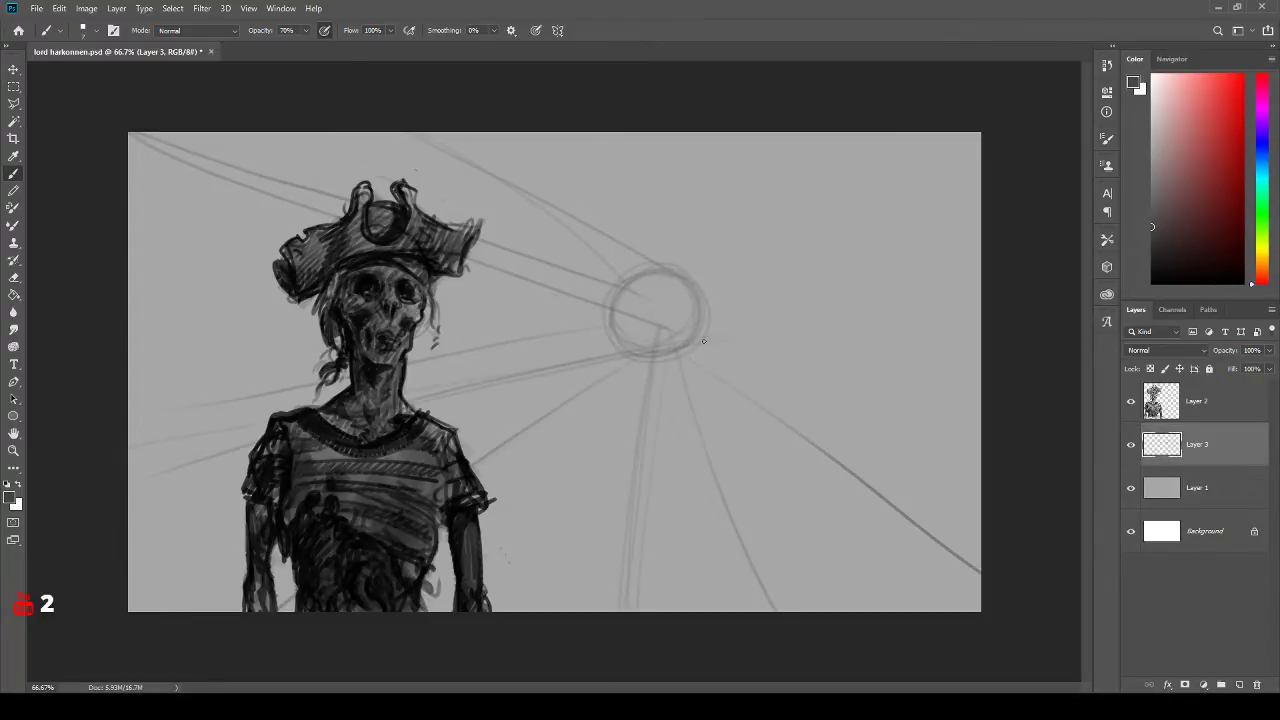
left_click_drag(712, 318, 978, 310)
left_click_drag(705, 300, 945, 133)
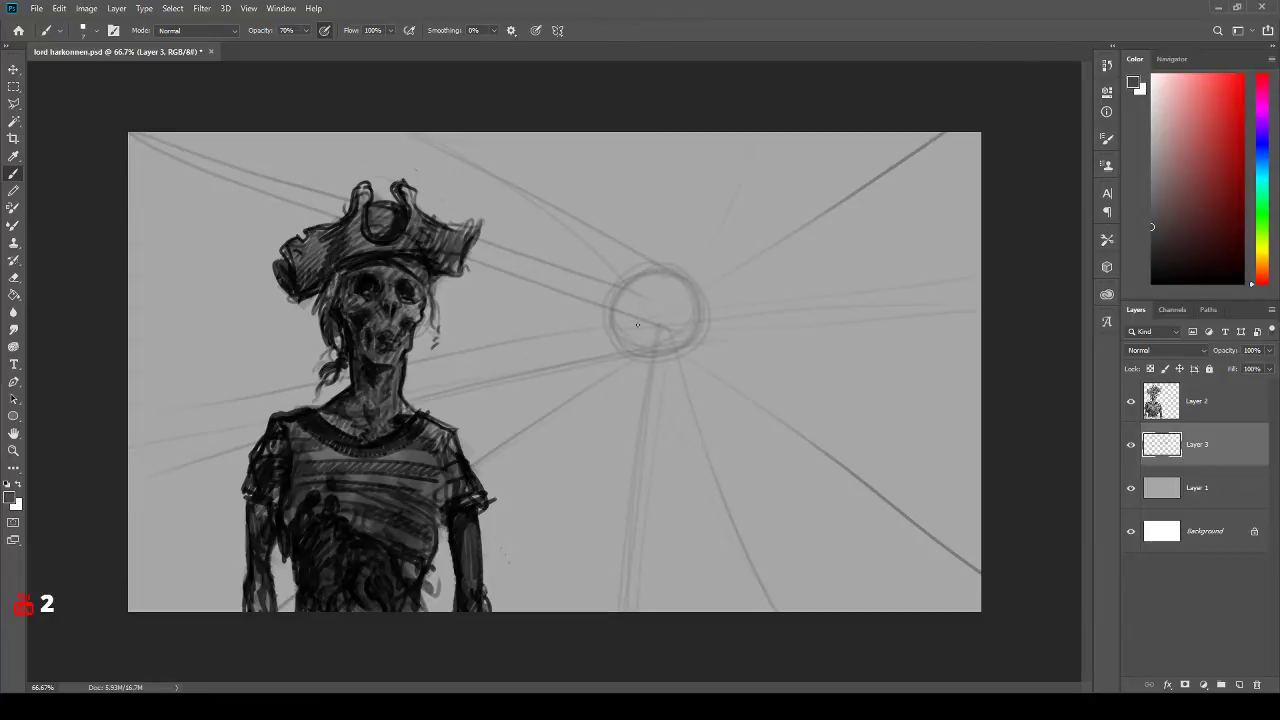
mouse_move(656, 258)
left_mouse_down()
mouse_move(700, 133)
mouse_move(630, 133)
left_mouse_up()
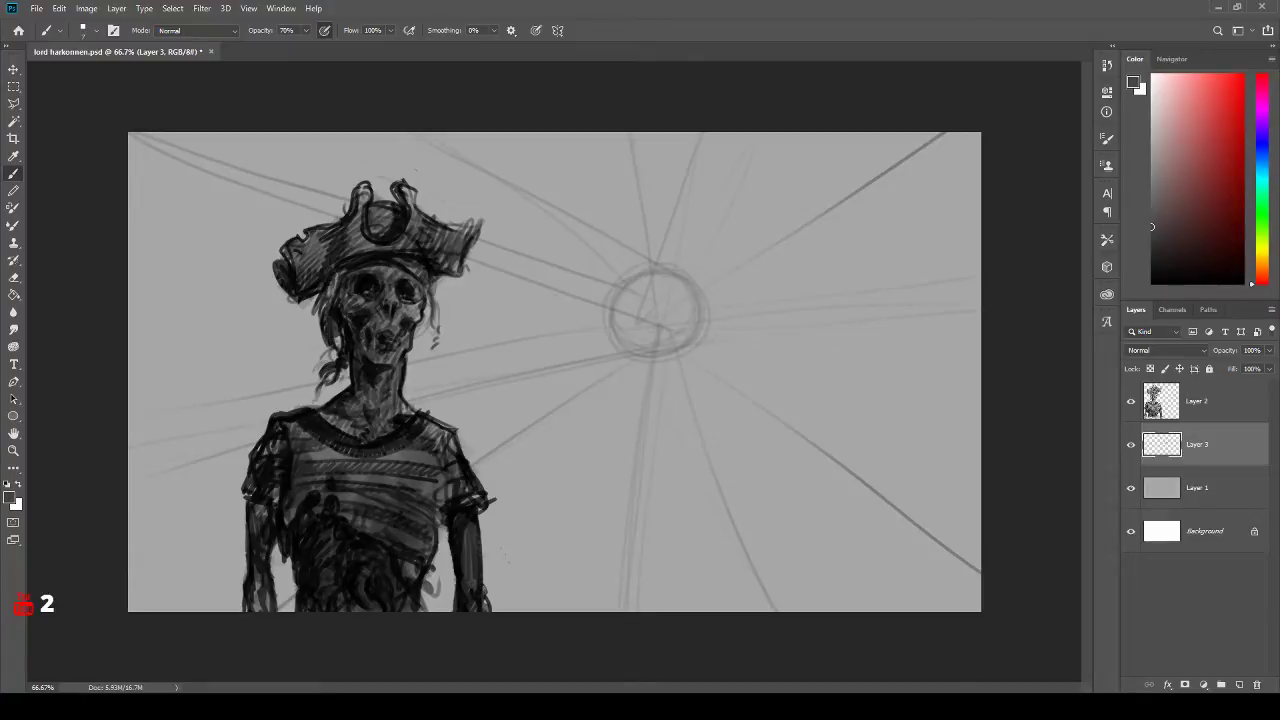
- Sketch a small ship's wheel with short handles inside the guide circle and a column descending from its centre
mouse_move(643, 314)
left_mouse_down()
mouse_move(628, 290)
mouse_move(670, 268)
mouse_move(640, 318)
mouse_move(659, 265)
mouse_move(682, 319)
mouse_move(627, 319)
left_mouse_up()
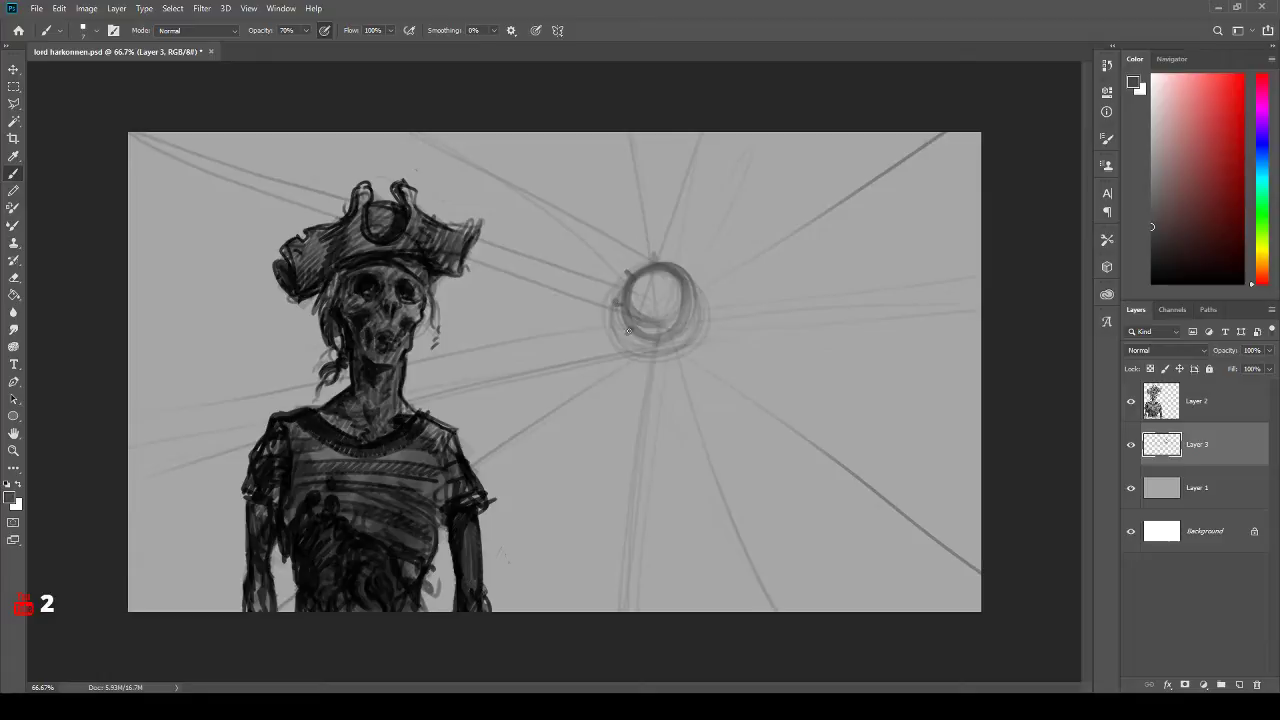
mouse_move(629, 331)
left_mouse_down()
mouse_move(690, 327)
mouse_move(708, 300)
mouse_move(690, 268)
mouse_move(646, 326)
mouse_move(640, 298)
mouse_move(660, 310)
mouse_move(648, 292)
mouse_move(633, 398)
left_mouse_up()
left_click_drag(660, 306, 666, 364)
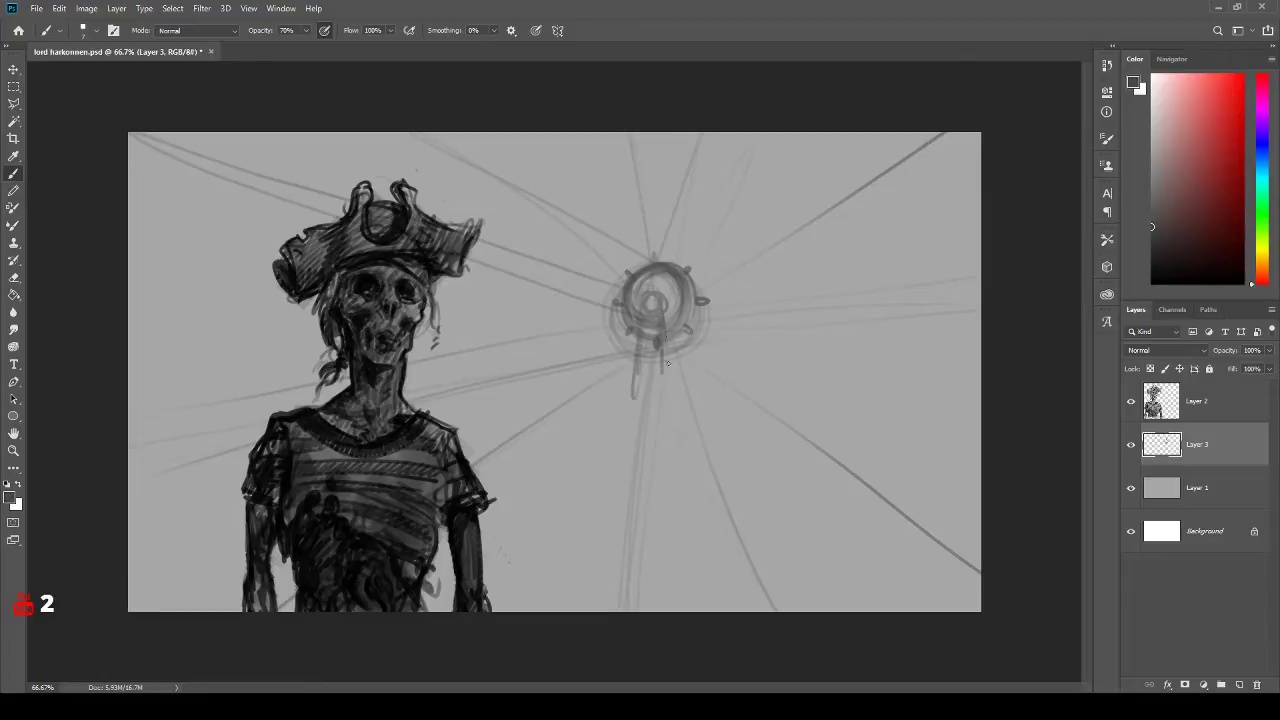
mouse_move(637, 311)
left_mouse_down()
mouse_move(633, 370)
mouse_move(662, 352)
mouse_move(658, 391)
mouse_move(642, 394)
left_mouse_up()
left_click_drag(650, 377, 618, 390)
mouse_move(661, 350)
left_mouse_down()
mouse_move(673, 387)
mouse_move(636, 376)
mouse_move(638, 404)
mouse_move(654, 415)
mouse_move(660, 398)
left_mouse_up()
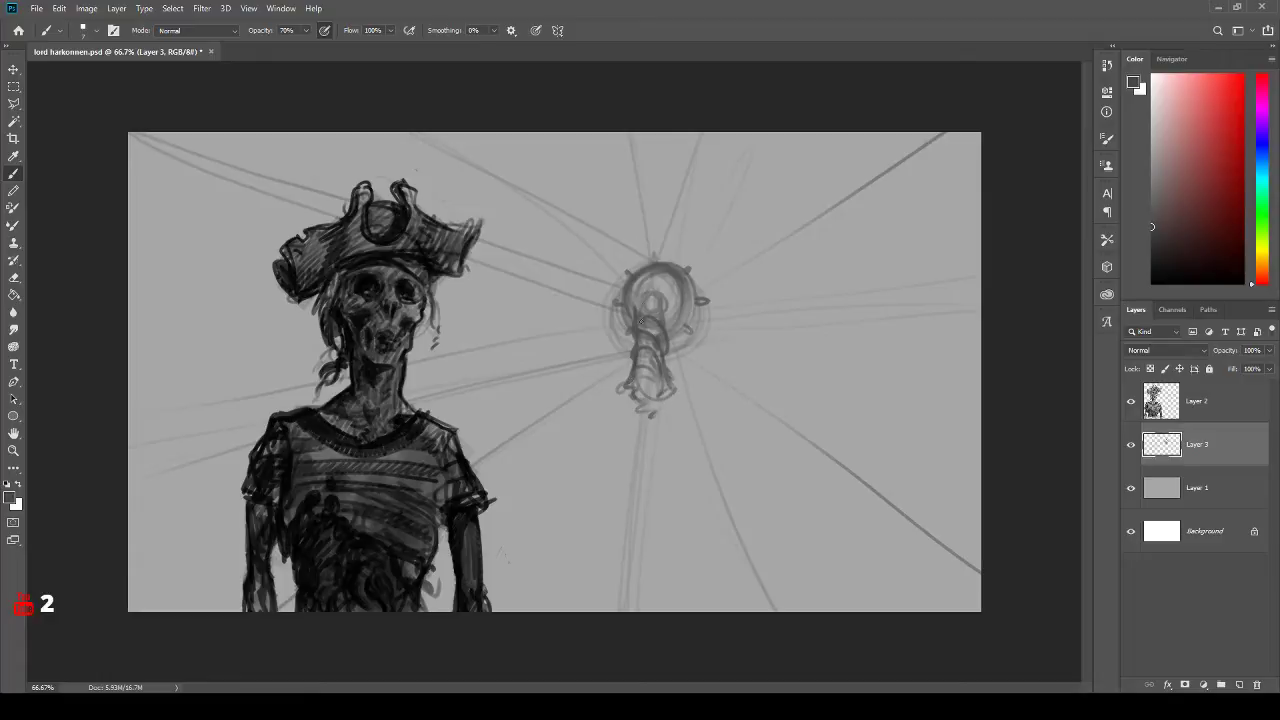
- Darken the wheel's handles and build up twisted texture along its column down to a ragged foot
left_click_drag(650, 314, 642, 294)
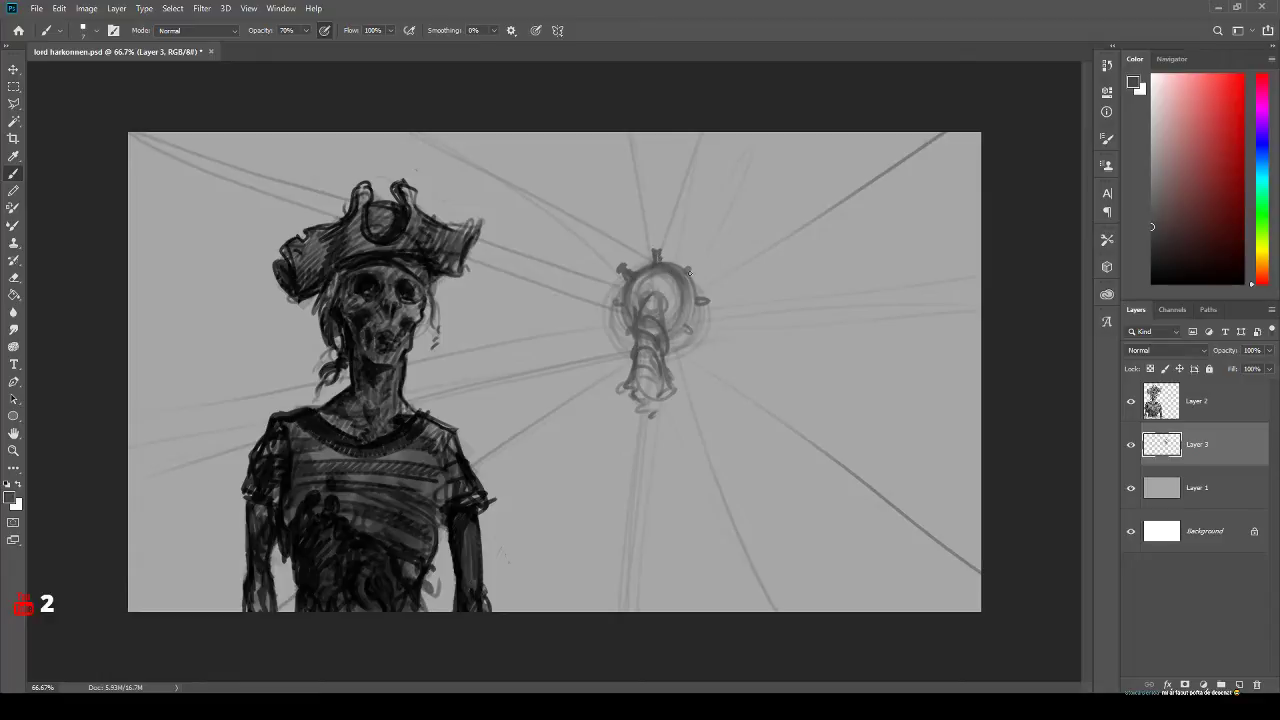
left_click_drag(690, 262, 706, 303)
mouse_move(628, 326)
left_mouse_down()
mouse_move(668, 293)
mouse_move(639, 297)
mouse_move(663, 293)
mouse_move(670, 321)
mouse_move(641, 302)
mouse_move(654, 364)
left_mouse_up()
mouse_move(634, 306)
left_mouse_down()
mouse_move(652, 370)
mouse_move(642, 355)
mouse_move(633, 370)
mouse_move(658, 367)
mouse_move(665, 350)
mouse_move(663, 391)
mouse_move(641, 384)
mouse_move(634, 407)
mouse_move(664, 434)
left_mouse_up()
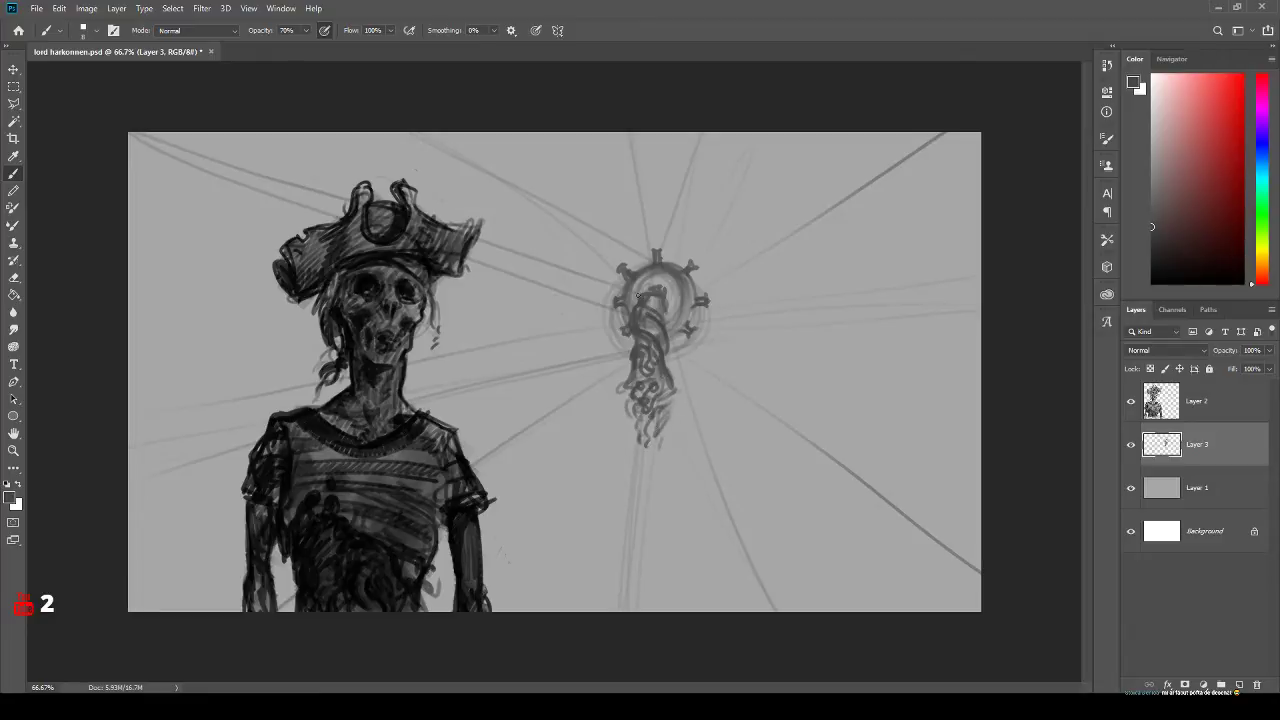
mouse_move(637, 296)
left_mouse_down()
mouse_move(668, 280)
mouse_move(678, 301)
mouse_move(675, 279)
mouse_move(657, 281)
mouse_move(666, 314)
mouse_move(671, 305)
mouse_move(642, 303)
mouse_move(655, 276)
mouse_move(691, 295)
mouse_move(670, 305)
mouse_move(675, 316)
mouse_move(635, 272)
mouse_move(637, 306)
mouse_move(667, 288)
mouse_move(636, 279)
mouse_move(630, 310)
mouse_move(663, 264)
mouse_move(687, 293)
mouse_move(683, 325)
mouse_move(662, 333)
mouse_move(663, 290)
mouse_move(645, 315)
mouse_move(652, 303)
mouse_move(649, 392)
left_mouse_up()
- Shade around the column's base with a larger brush and add small curled strokes beside it with a reduced brush
key("bracketright")
key("bracketright")
key("bracketright")
mouse_move(666, 348)
left_mouse_down()
mouse_move(648, 407)
mouse_move(628, 389)
mouse_move(651, 398)
mouse_move(608, 430)
left_mouse_up()
mouse_move(666, 410)
left_mouse_down()
mouse_move(678, 414)
mouse_move(620, 430)
mouse_move(640, 425)
left_mouse_up()
key("bracketleft")
key("bracketleft")
key("bracketleft")
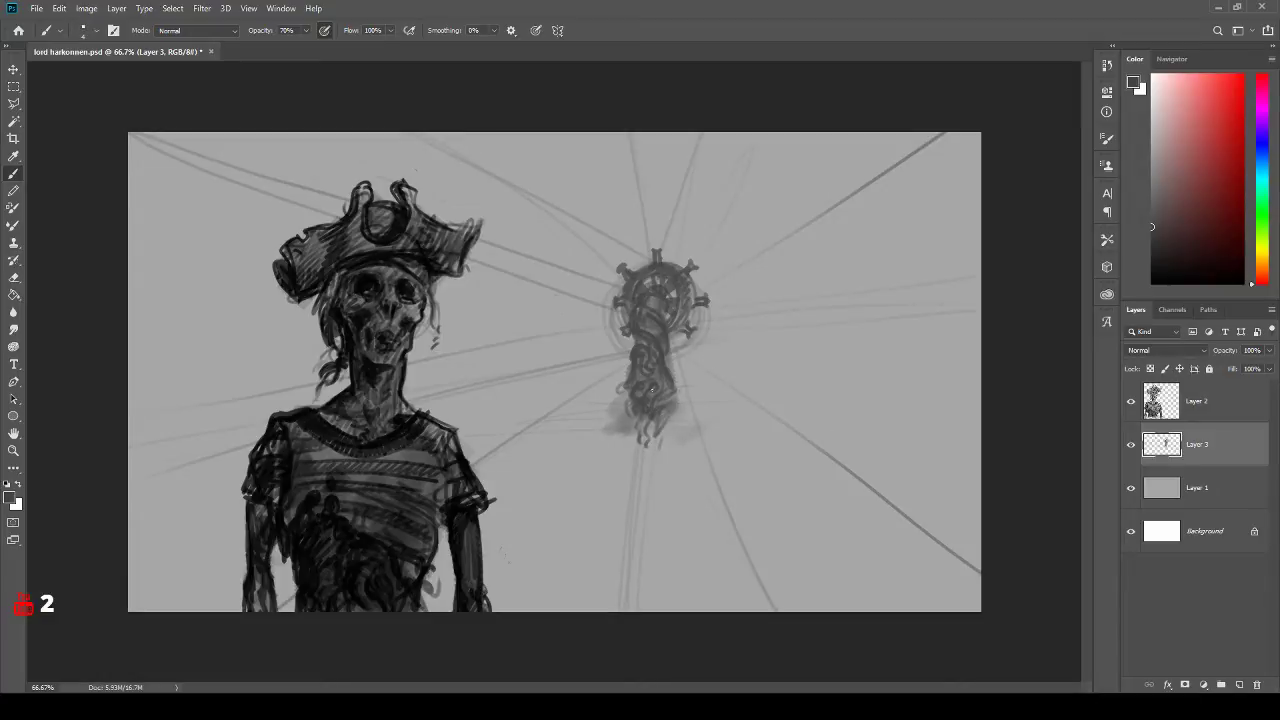
mouse_move(681, 373)
left_mouse_down()
mouse_move(672, 386)
mouse_move(682, 372)
left_mouse_up()
mouse_move(682, 378)
left_mouse_down()
mouse_move(678, 362)
mouse_move(709, 368)
left_mouse_up()
- Sketch a helmsman's hat, face and near shoulder above the ship's wheel in thin dark grey strokes
mouse_move(652, 207)
left_mouse_down()
mouse_move(615, 229)
mouse_move(671, 212)
mouse_move(649, 187)
left_mouse_up()
mouse_move(643, 210)
left_mouse_down()
mouse_move(658, 183)
mouse_move(644, 181)
mouse_move(696, 182)
mouse_move(686, 178)
mouse_move(683, 201)
mouse_move(650, 179)
mouse_move(642, 195)
mouse_move(677, 197)
mouse_move(624, 202)
mouse_move(633, 214)
mouse_move(694, 193)
mouse_move(689, 208)
mouse_move(660, 206)
mouse_move(647, 188)
mouse_move(677, 180)
mouse_move(667, 177)
mouse_move(615, 208)
mouse_move(629, 220)
mouse_move(673, 214)
mouse_move(660, 222)
mouse_move(647, 207)
mouse_move(674, 233)
left_mouse_up()
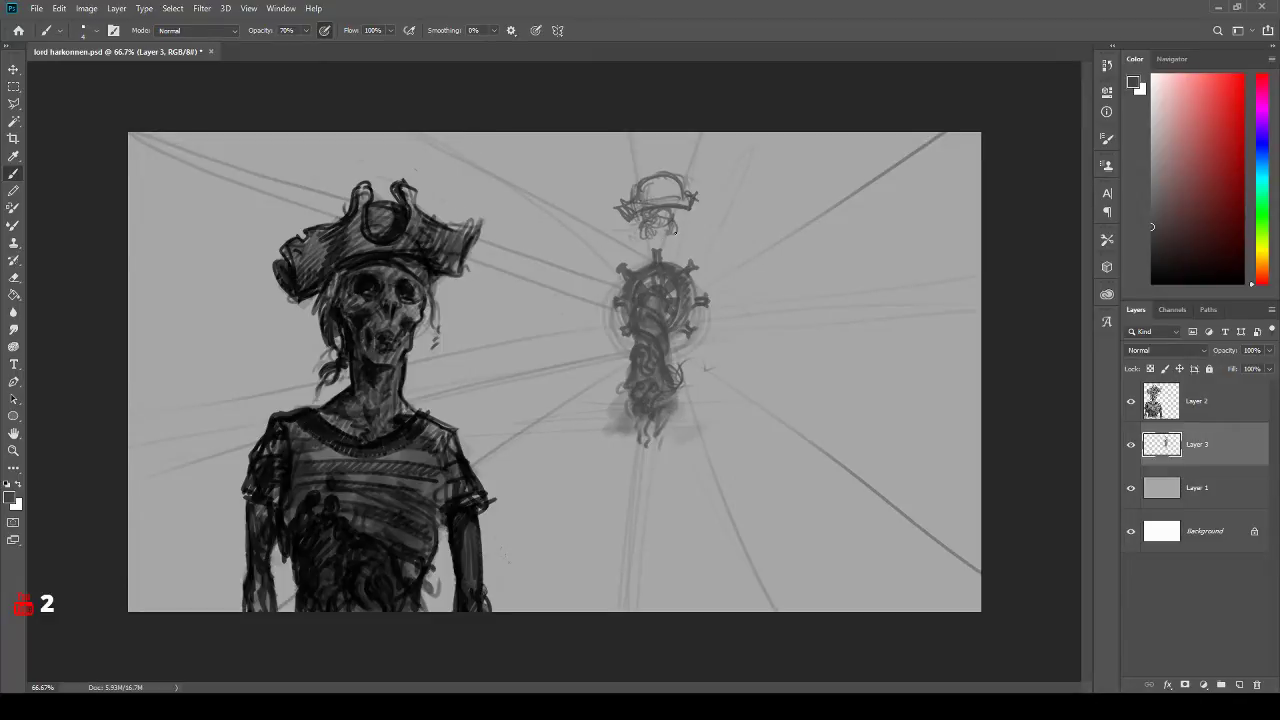
left_click_drag(668, 230, 622, 254)
left_click_drag(638, 222, 612, 250)
mouse_move(700, 219)
left_mouse_down()
mouse_move(676, 238)
mouse_move(682, 252)
mouse_move(594, 276)
left_mouse_up()
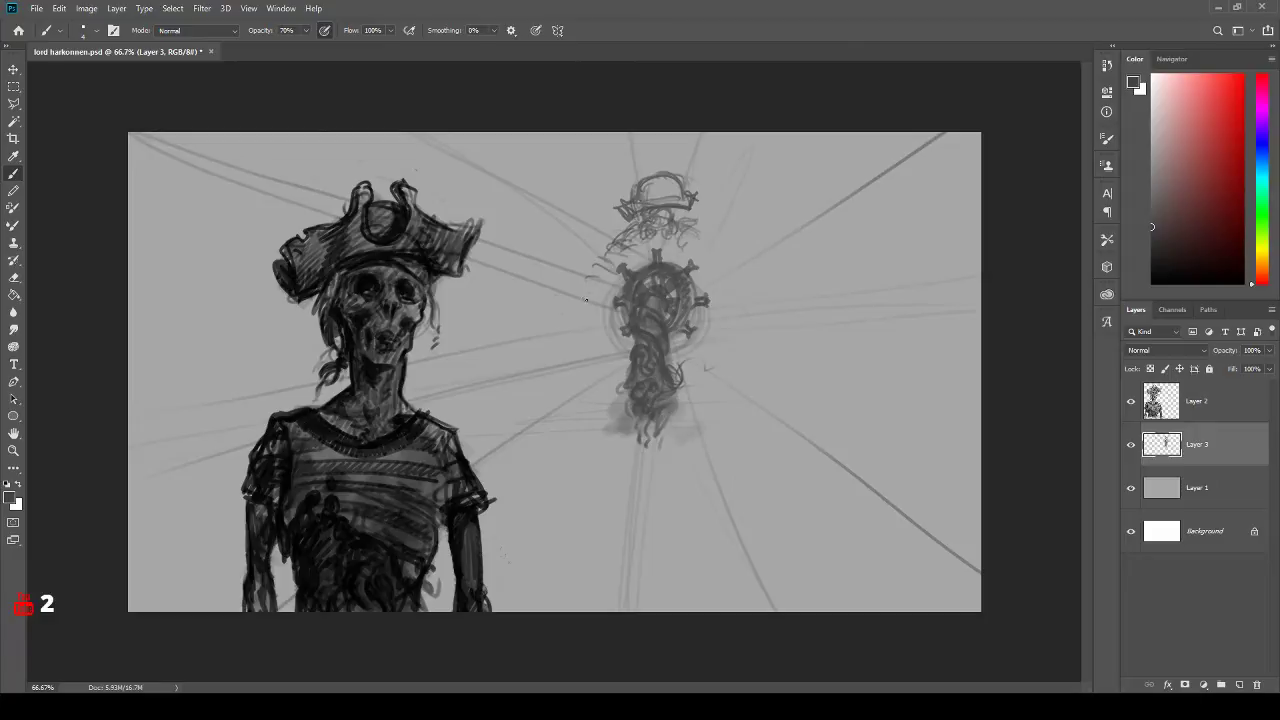
- Sketch the helmsman's torso behind the wheel and his arm reaching down toward its rim
mouse_move(690, 216)
left_mouse_down()
mouse_move(718, 210)
mouse_move(676, 258)
mouse_move(686, 268)
left_mouse_up()
mouse_move(634, 234)
left_mouse_down()
mouse_move(642, 266)
mouse_move(684, 258)
left_mouse_up()
left_click_drag(682, 232, 694, 274)
mouse_move(634, 244)
left_mouse_down()
mouse_move(590, 280)
mouse_move(596, 292)
mouse_move(617, 281)
left_mouse_up()
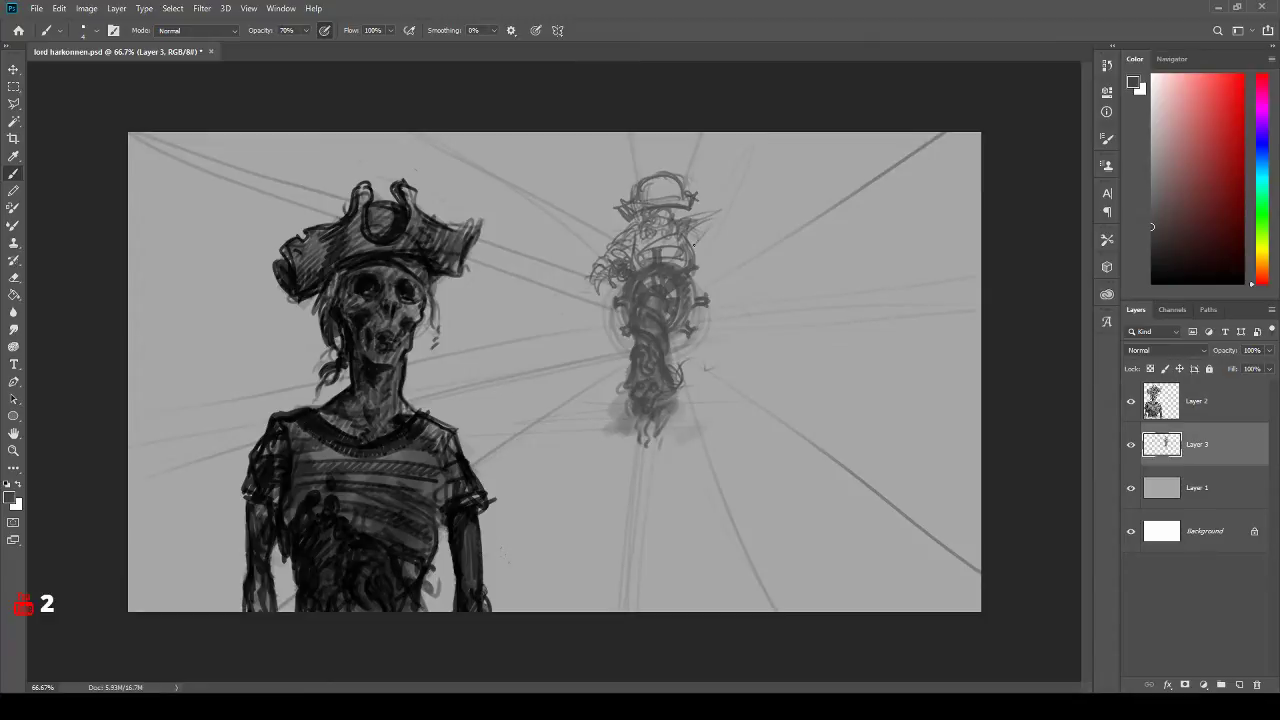
- Draw the helmsman's other arm raised diagonally, with a long thin line extending from it toward the canvas edge
mouse_move(693, 243)
left_mouse_down()
mouse_move(712, 215)
mouse_move(712, 229)
mouse_move(723, 220)
mouse_move(712, 211)
mouse_move(725, 212)
mouse_move(730, 185)
mouse_move(736, 201)
mouse_move(765, 175)
left_mouse_up()
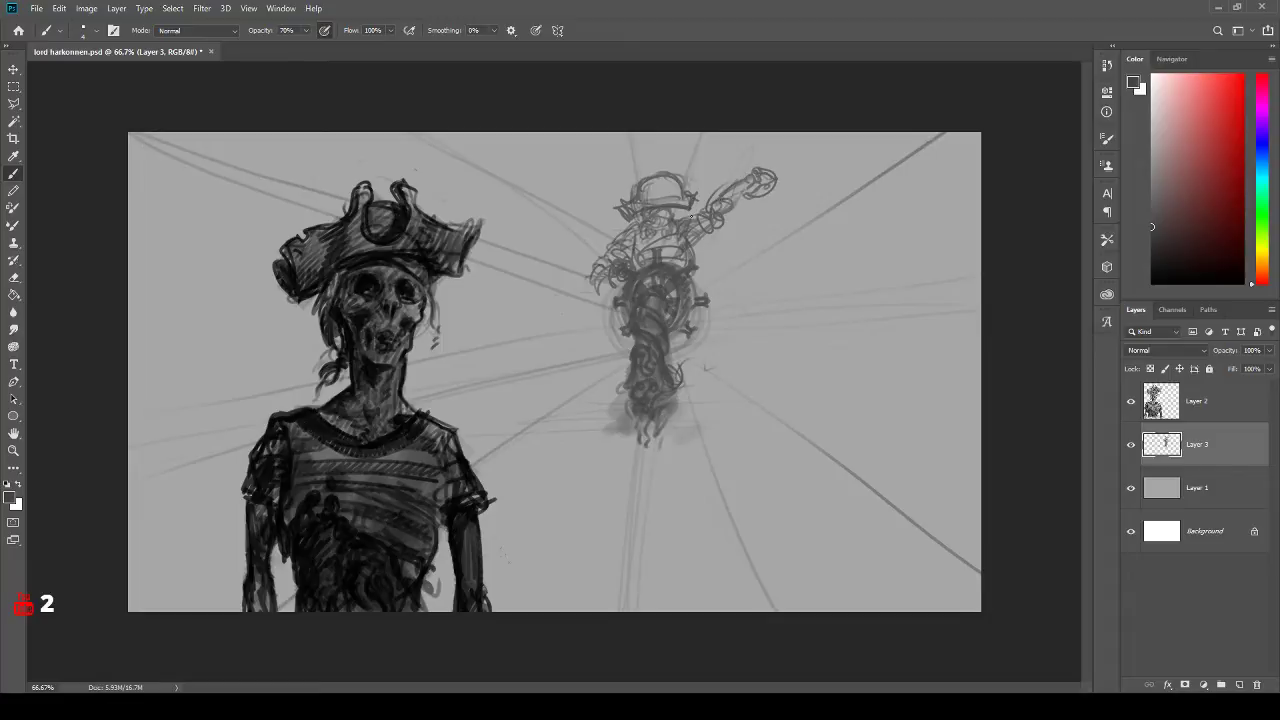
left_click_drag(691, 215, 754, 170)
mouse_move(692, 234)
left_mouse_down()
mouse_move(742, 210)
mouse_move(754, 176)
mouse_move(853, 107)
left_mouse_up()
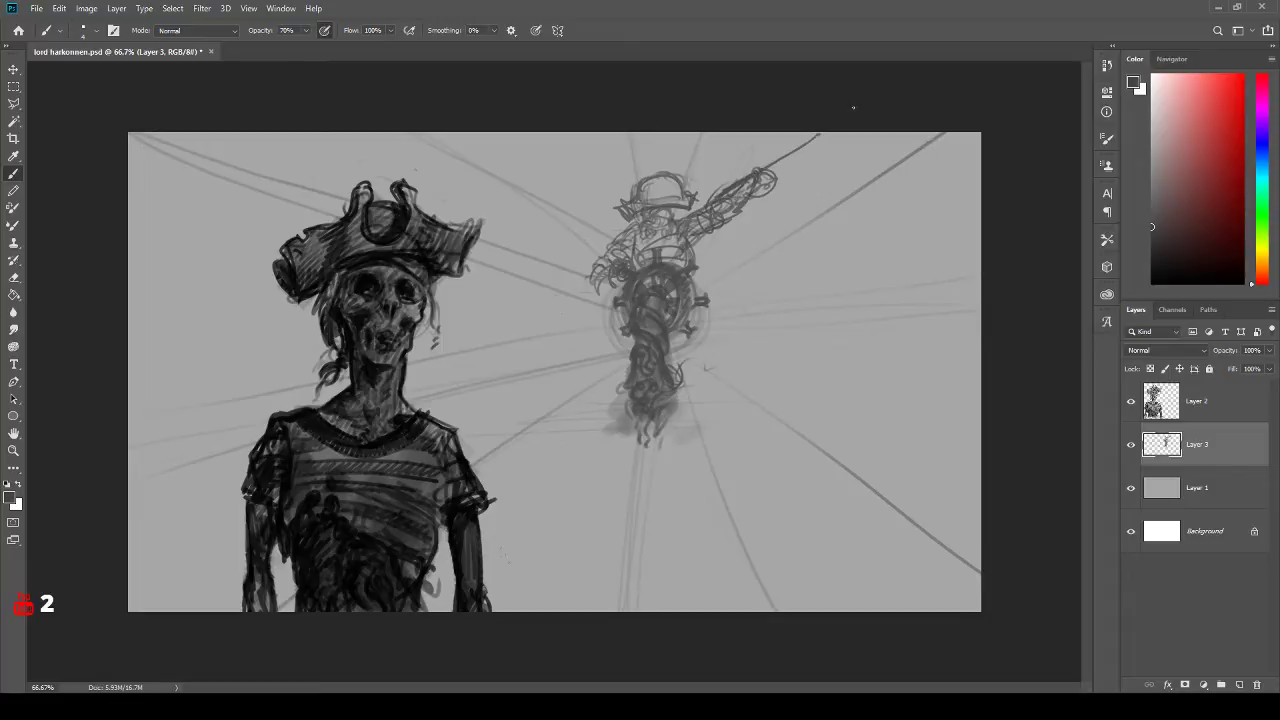
left_click_drag(760, 170, 812, 136)
- Erase the helmsman's raised arm, hat and torso above the ship's wheel, reducing the eraser size for closer areas
key("e")
mouse_move(812, 134)
left_mouse_down()
mouse_move(771, 114)
mouse_move(777, 100)
mouse_move(758, 170)
left_mouse_up()
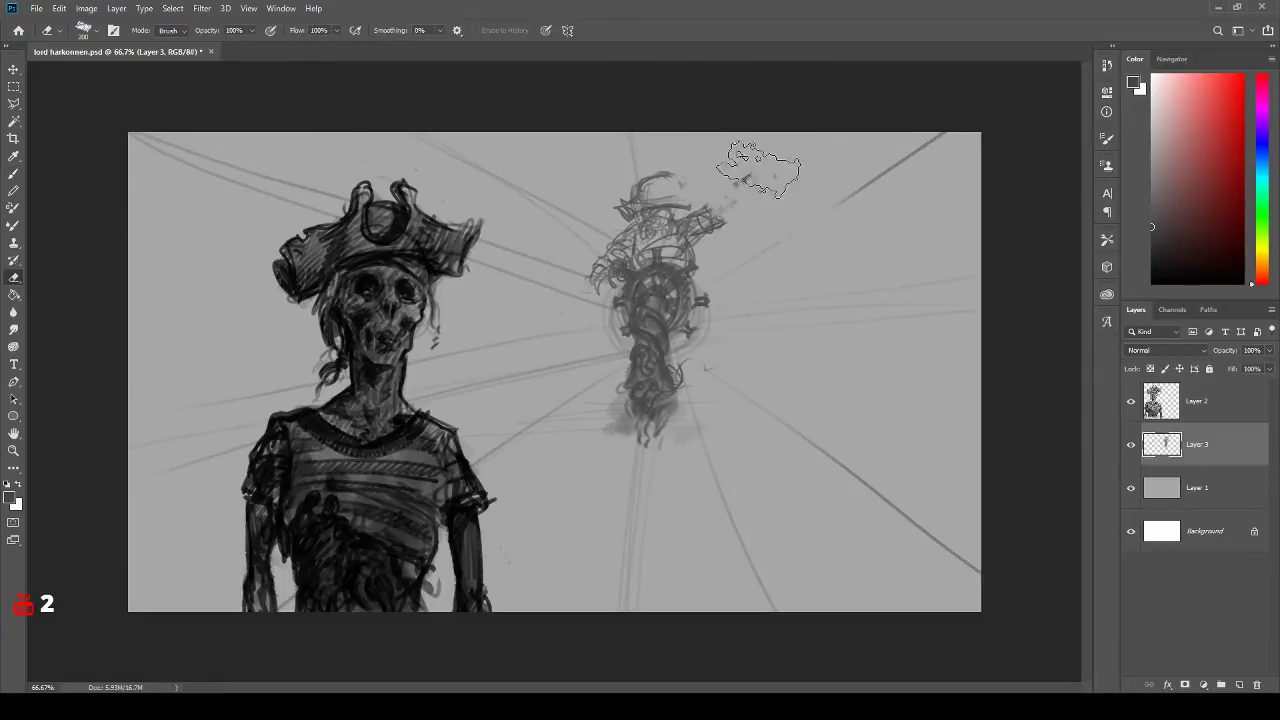
key("bracketleft")
key("bracketleft")
key("bracketleft")
key("bracketleft")
mouse_move(698, 216)
left_mouse_down()
mouse_move(675, 240)
mouse_move(647, 203)
mouse_move(605, 262)
left_mouse_up()
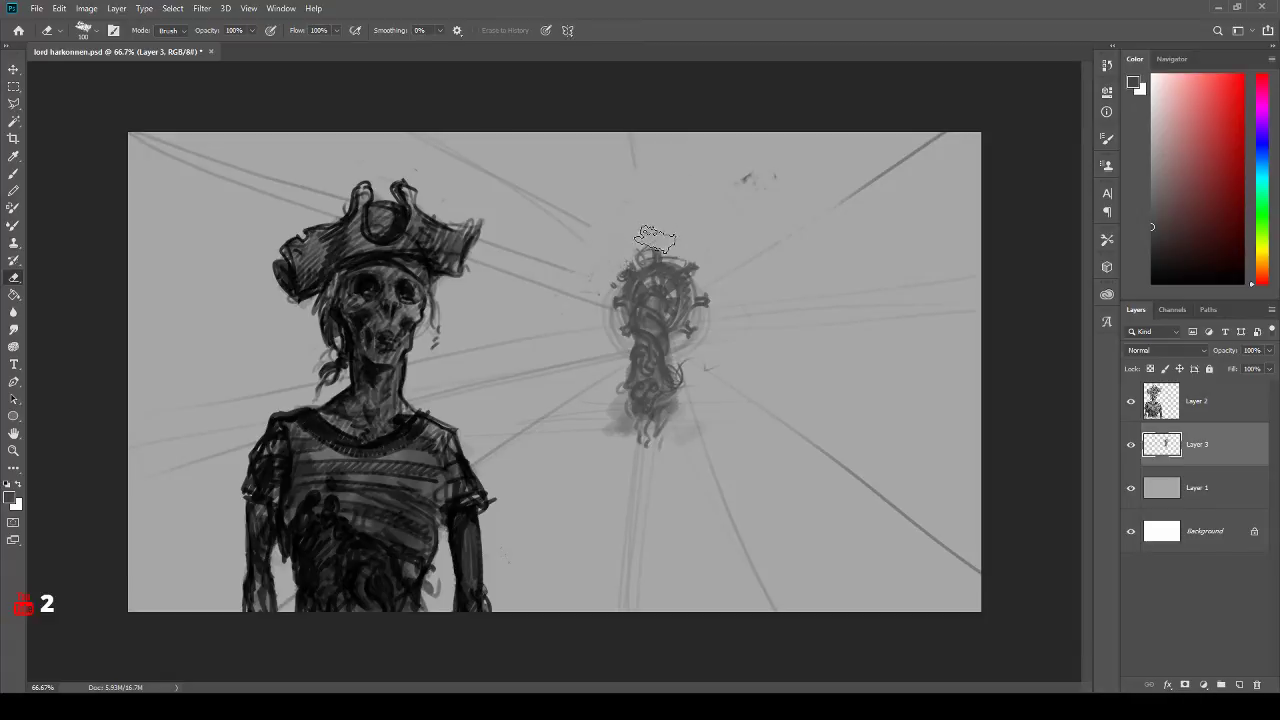
key("bracketleft")
key("bracketleft")
key("bracketleft")
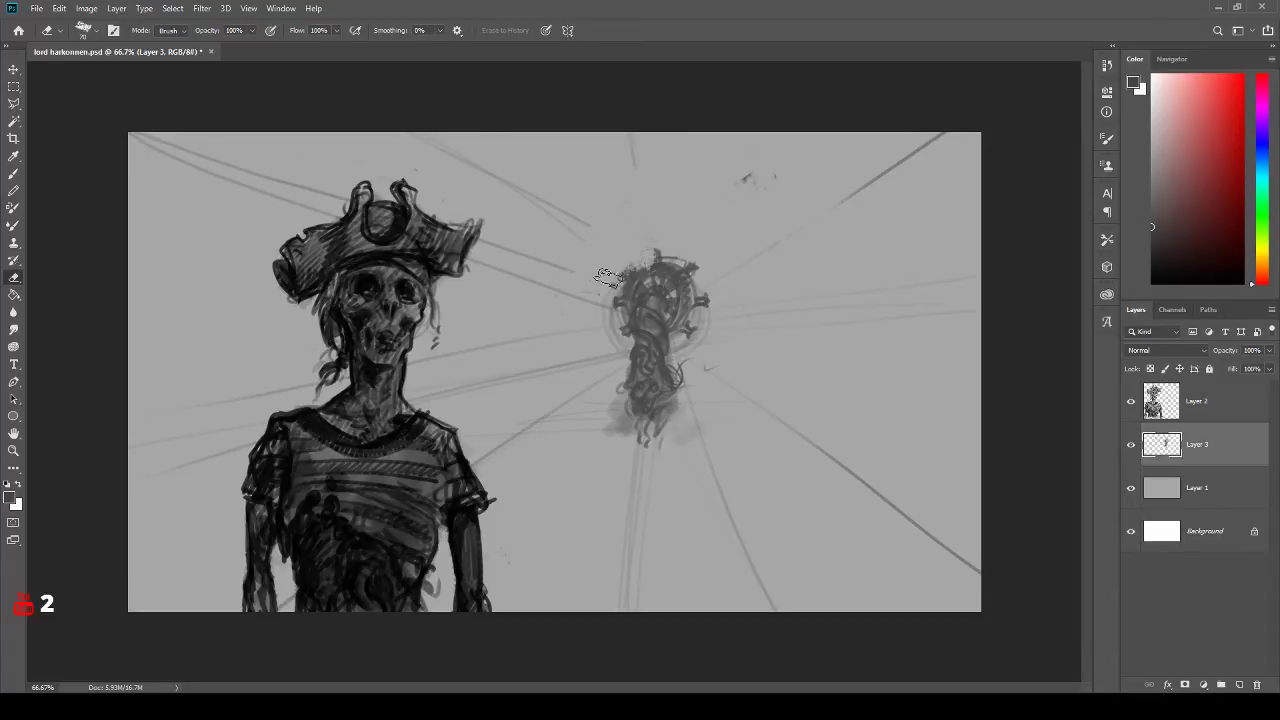
- Sample black from the pirate's shirt as the brush colour and erase the ship's wheel and its column
key("b")
left_click(292, 418, "alt")
key("e")
key("b")
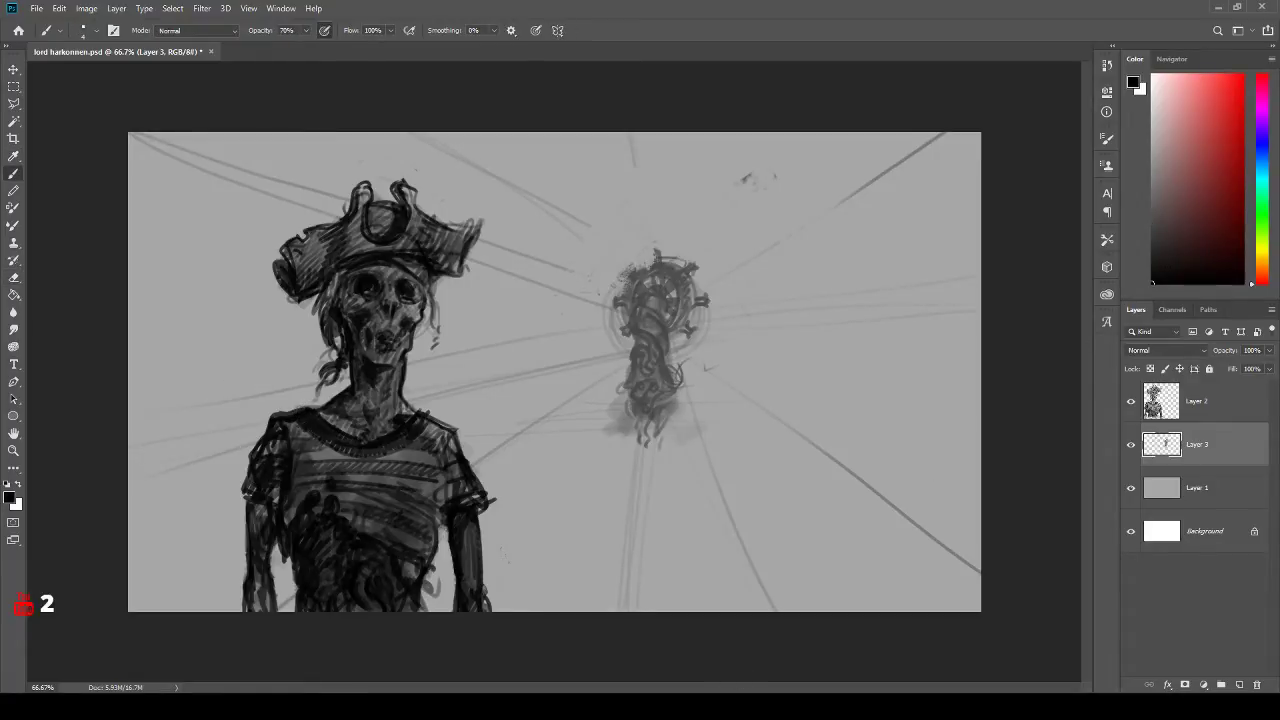
key("e")
mouse_move(655, 260)
left_mouse_down()
mouse_move(645, 390)
mouse_move(680, 430)
mouse_move(709, 300)
left_mouse_up()
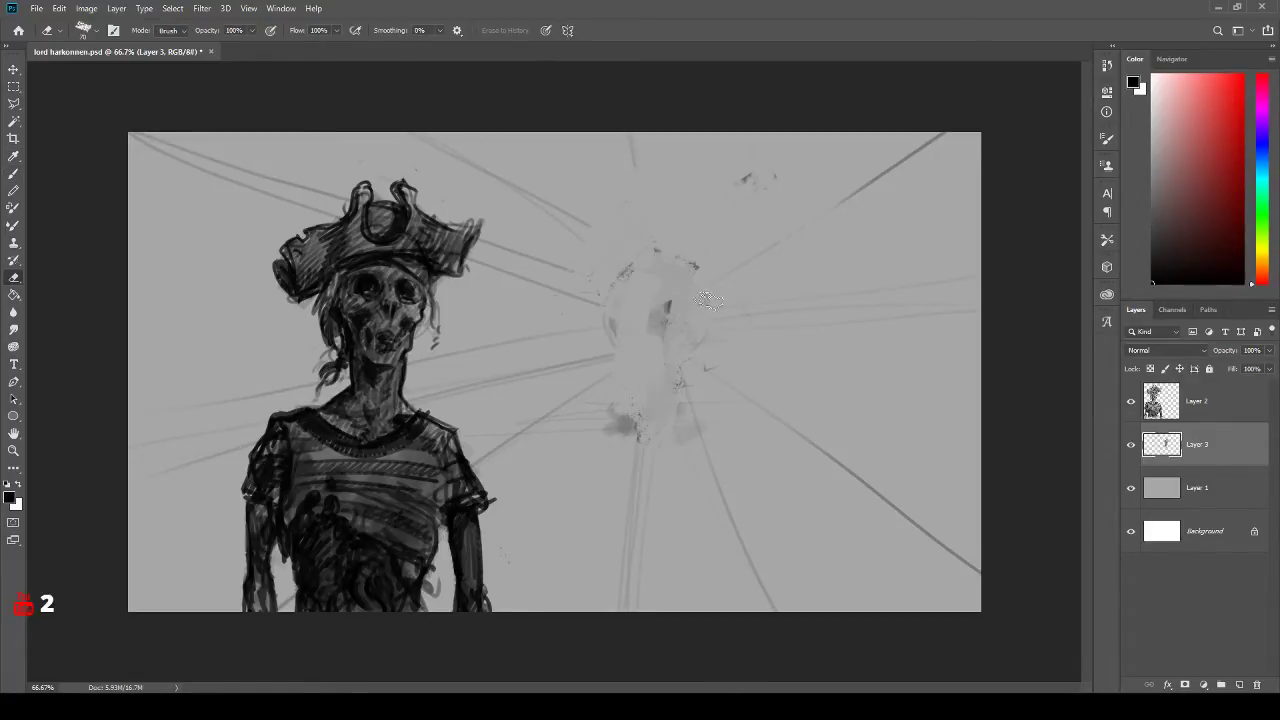
- Draw black guide lines crossing at the erased wheel's centre, including one long near-vertical curve
key("b")
left_click_drag(560, 287, 684, 341)
mouse_move(778, 243)
left_mouse_down()
mouse_move(556, 394)
mouse_move(700, 341)
left_mouse_up()
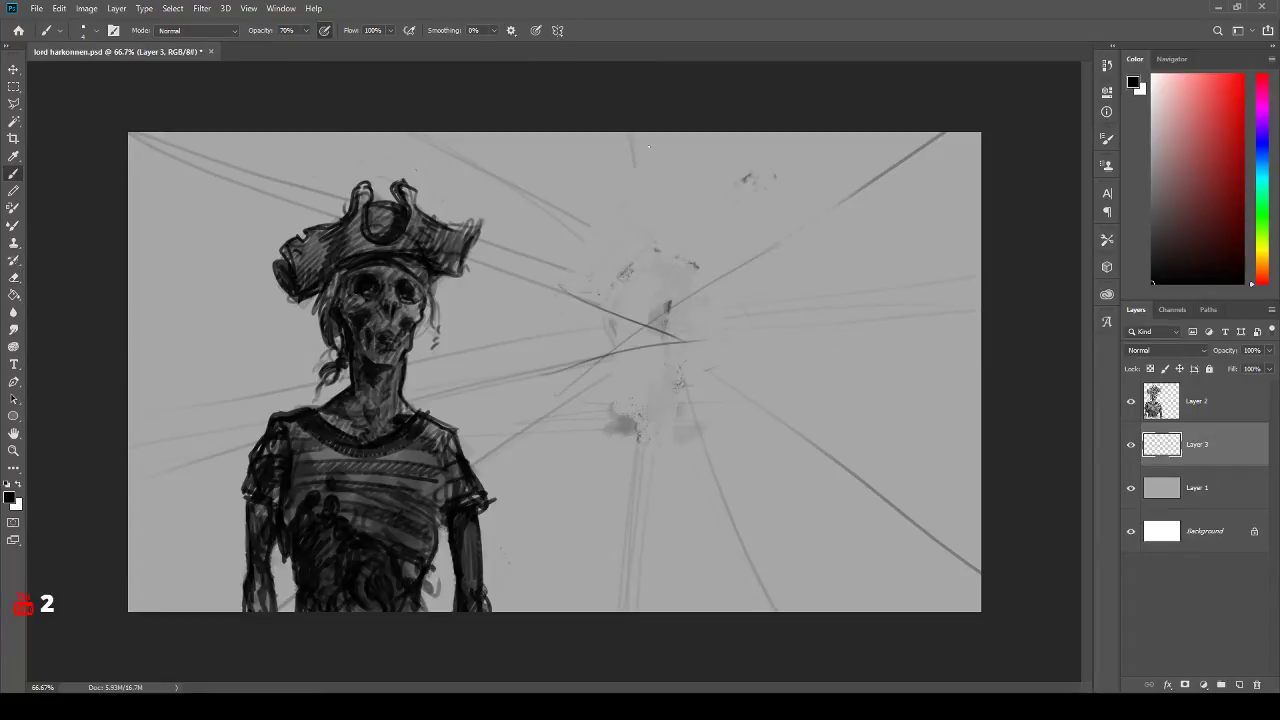
left_click_drag(643, 145, 688, 448)
left_click_drag(584, 278, 690, 343)
left_click_drag(598, 236, 752, 334)
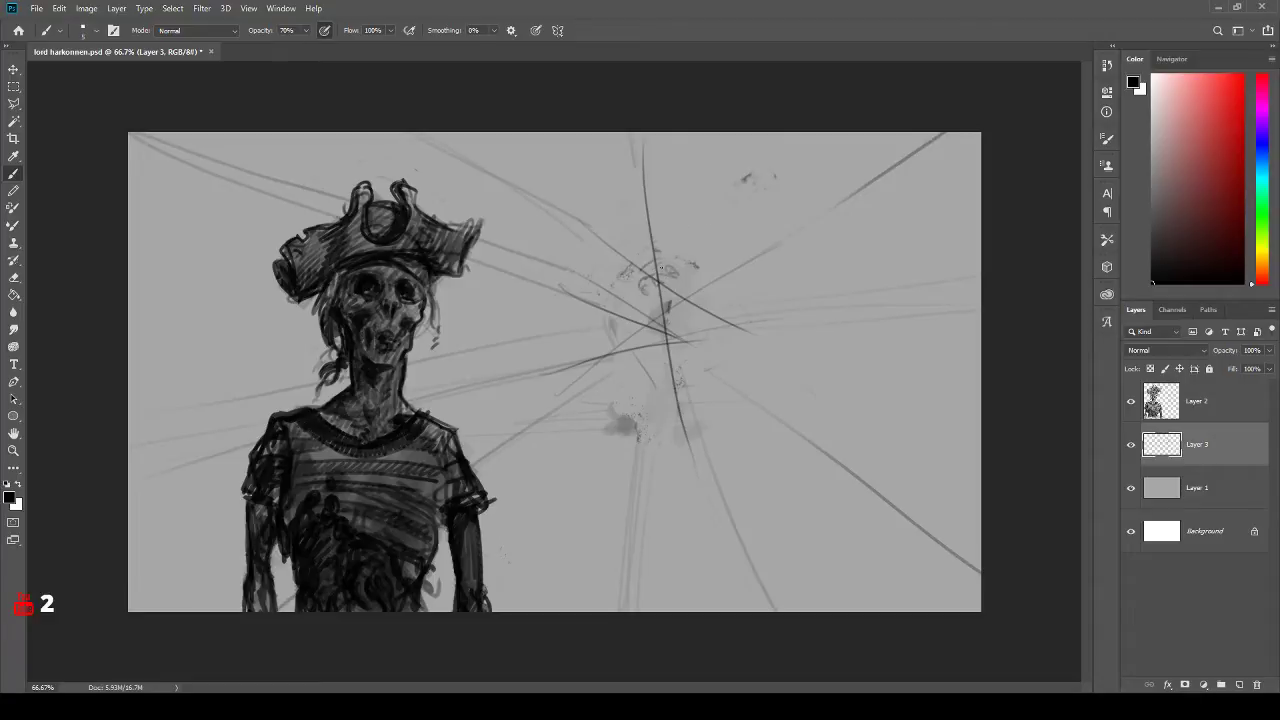
- Sketch a small background figure's rounded head, banded torso and bent arm over the crossing guide lines
left_click_drag(656, 262, 634, 312)
mouse_move(660, 238)
left_mouse_down()
mouse_move(643, 262)
mouse_move(665, 239)
mouse_move(652, 226)
mouse_move(640, 258)
mouse_move(674, 247)
mouse_move(642, 228)
mouse_move(638, 283)
mouse_move(678, 262)
mouse_move(620, 294)
left_mouse_up()
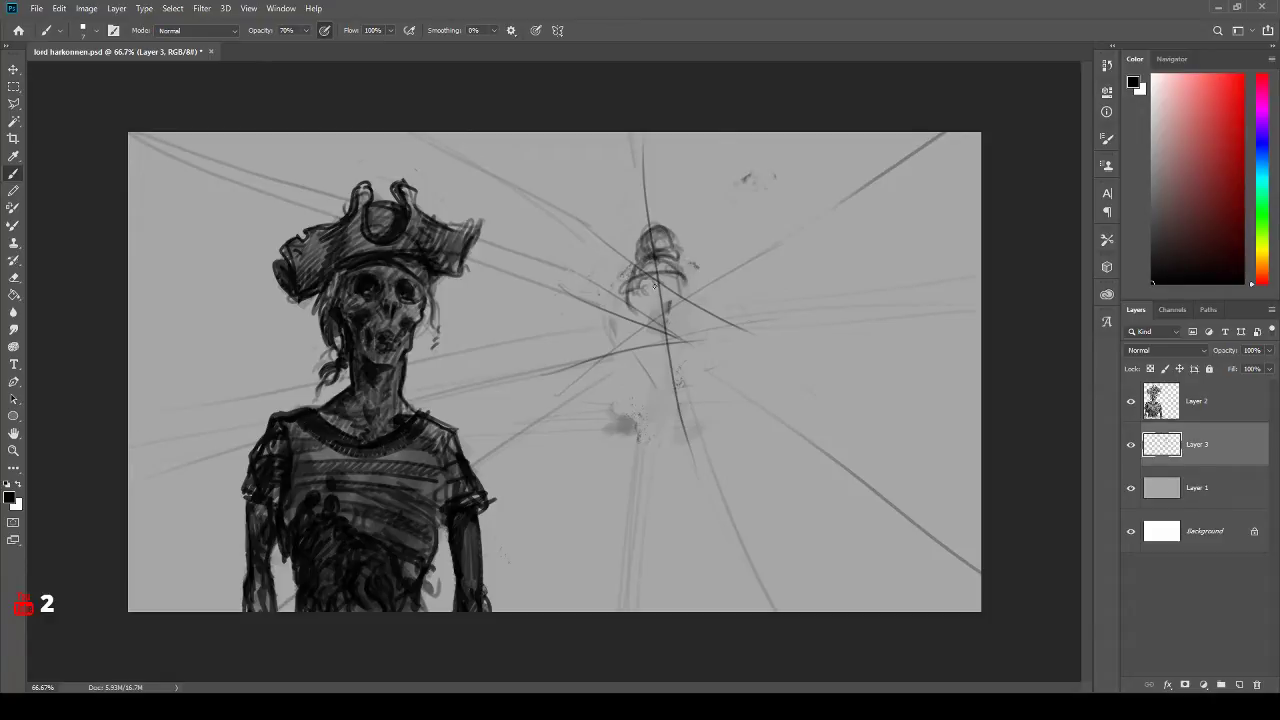
mouse_move(676, 264)
left_mouse_down()
mouse_move(682, 293)
mouse_move(626, 326)
mouse_move(678, 321)
mouse_move(684, 336)
mouse_move(628, 358)
left_mouse_up()
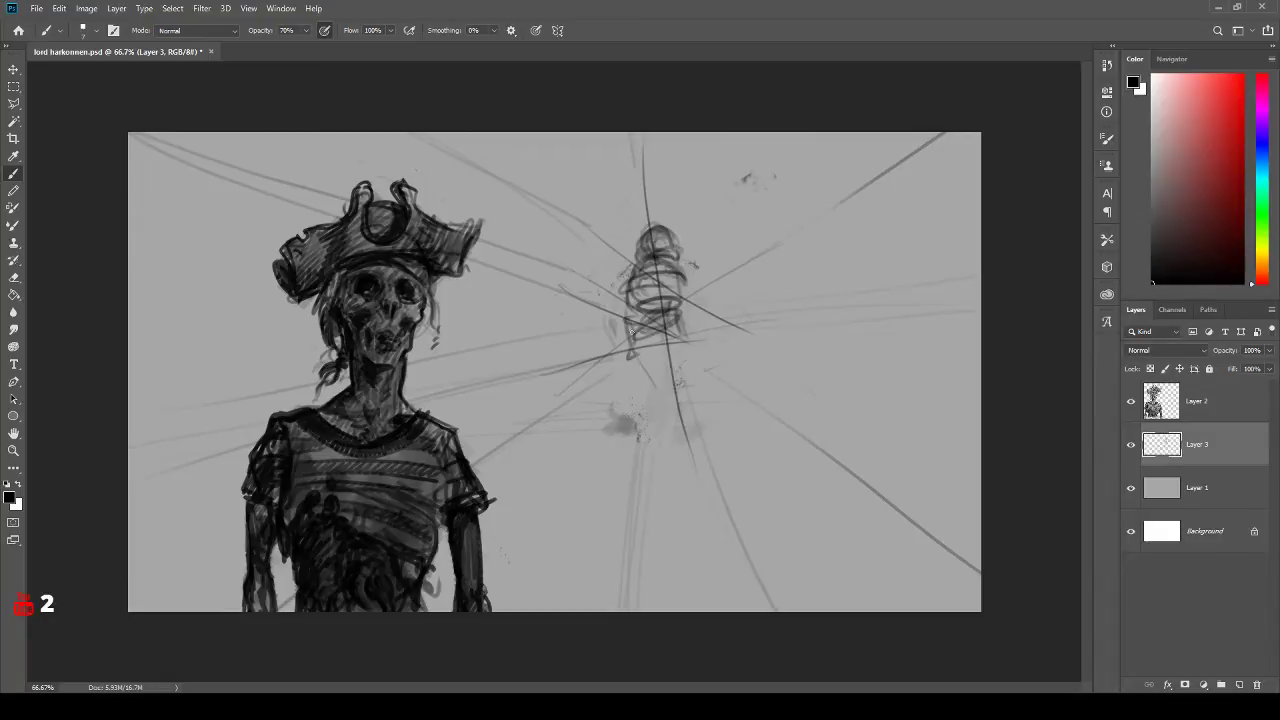
mouse_move(620, 268)
left_mouse_down()
mouse_move(592, 310)
mouse_move(634, 326)
left_mouse_up()
- Draw the figure's other arm raised with a curved cutlass, erasing the stray strokes around it
left_click_drag(704, 254, 670, 270)
left_click_drag(700, 224, 684, 254)
mouse_move(726, 240)
left_mouse_down()
mouse_move(686, 274)
mouse_move(716, 230)
mouse_move(720, 163)
mouse_move(713, 186)
left_mouse_up()
mouse_move(710, 168)
left_mouse_down()
mouse_move(726, 184)
mouse_move(724, 156)
mouse_move(706, 200)
mouse_move(724, 134)
left_mouse_up()
key("e")
mouse_move(730, 197)
left_mouse_down()
mouse_move(700, 262)
mouse_move(693, 238)
mouse_move(722, 204)
mouse_move(748, 197)
mouse_move(700, 260)
mouse_move(741, 201)
mouse_move(752, 210)
mouse_move(735, 208)
mouse_move(710, 266)
mouse_move(688, 281)
left_mouse_up()
key("b")
key("e")
key("b")
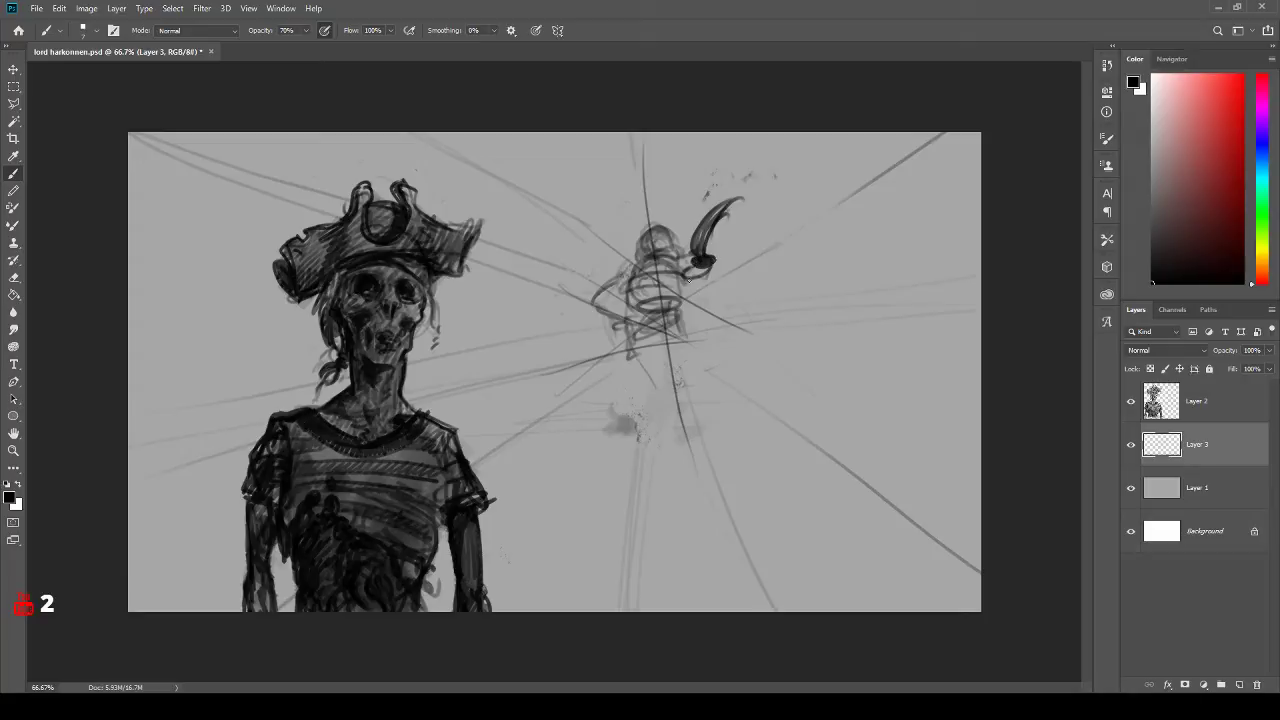
- Complete the small pirate with a tricorn hat, darkened torso, a booted leg and a second leg resting on a post
mouse_move(650, 226)
left_mouse_down()
mouse_move(636, 238)
mouse_move(646, 247)
mouse_move(622, 251)
mouse_move(642, 204)
mouse_move(684, 222)
mouse_move(642, 254)
mouse_move(658, 258)
mouse_move(630, 290)
mouse_move(610, 278)
mouse_move(604, 318)
mouse_move(621, 294)
left_mouse_up()
mouse_move(630, 312)
left_mouse_down()
mouse_move(700, 276)
mouse_move(683, 297)
mouse_move(645, 290)
mouse_move(635, 318)
mouse_move(680, 300)
mouse_move(648, 330)
mouse_move(680, 320)
mouse_move(670, 310)
mouse_move(660, 352)
mouse_move(664, 340)
mouse_move(680, 346)
mouse_move(660, 352)
mouse_move(672, 384)
mouse_move(688, 356)
mouse_move(684, 340)
mouse_move(630, 362)
mouse_move(640, 384)
mouse_move(640, 334)
mouse_move(648, 378)
mouse_move(652, 343)
mouse_move(682, 300)
mouse_move(684, 330)
mouse_move(652, 338)
mouse_move(624, 388)
mouse_move(646, 370)
mouse_move(636, 414)
mouse_move(656, 403)
mouse_move(612, 432)
mouse_move(643, 431)
mouse_move(616, 426)
mouse_move(656, 400)
mouse_move(660, 381)
mouse_move(656, 412)
mouse_move(698, 412)
mouse_move(701, 432)
left_mouse_up()
left_click_drag(678, 456, 682, 462)
mouse_move(686, 220)
left_mouse_down()
mouse_move(677, 245)
mouse_move(659, 205)
mouse_move(633, 205)
mouse_move(620, 250)
mouse_move(643, 258)
left_mouse_up()
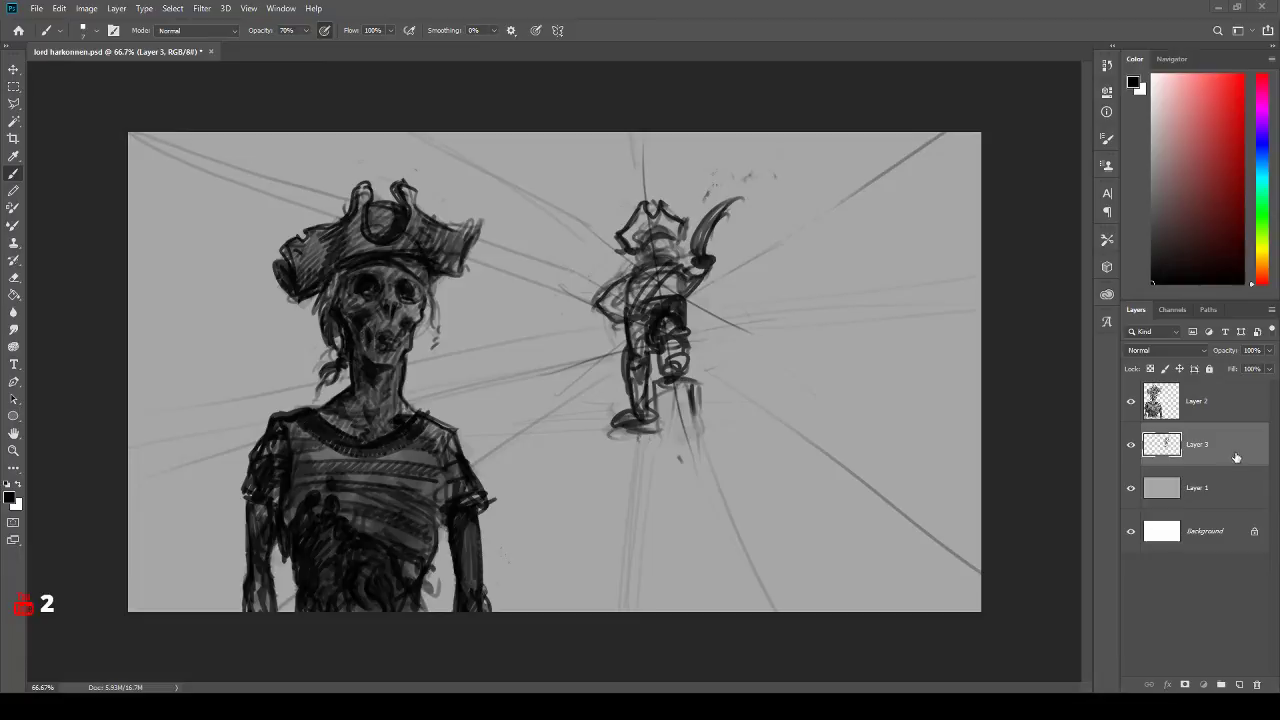
- Delete Layer 2 and Layer 3 together and add a new empty layer above the grey Layer 1
left_click(1240, 412, "shift")
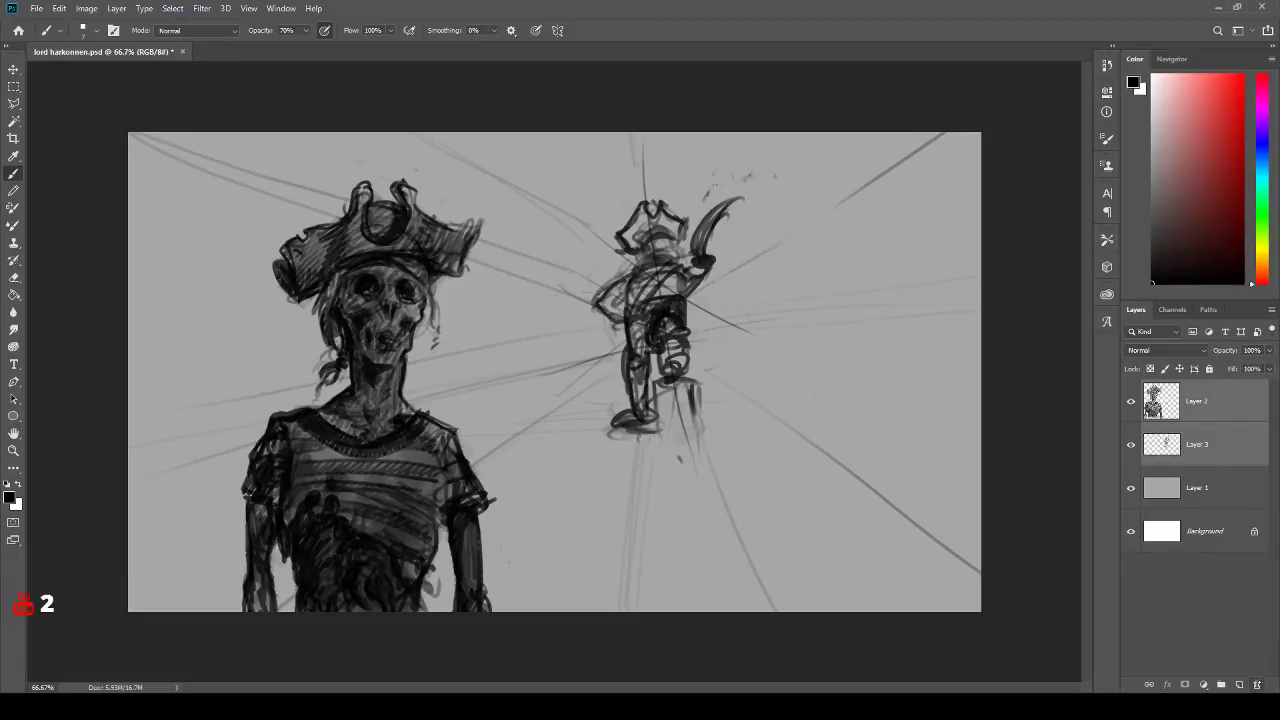
key("Delete")
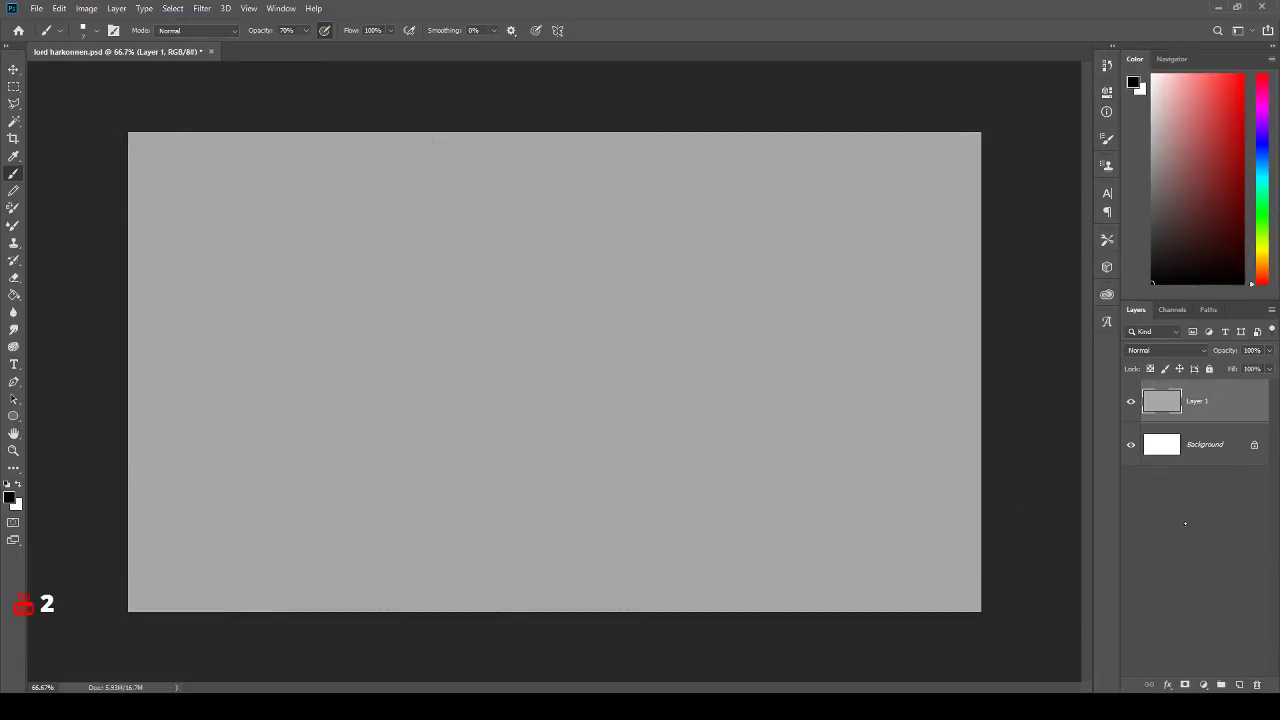
left_click(1239, 685)
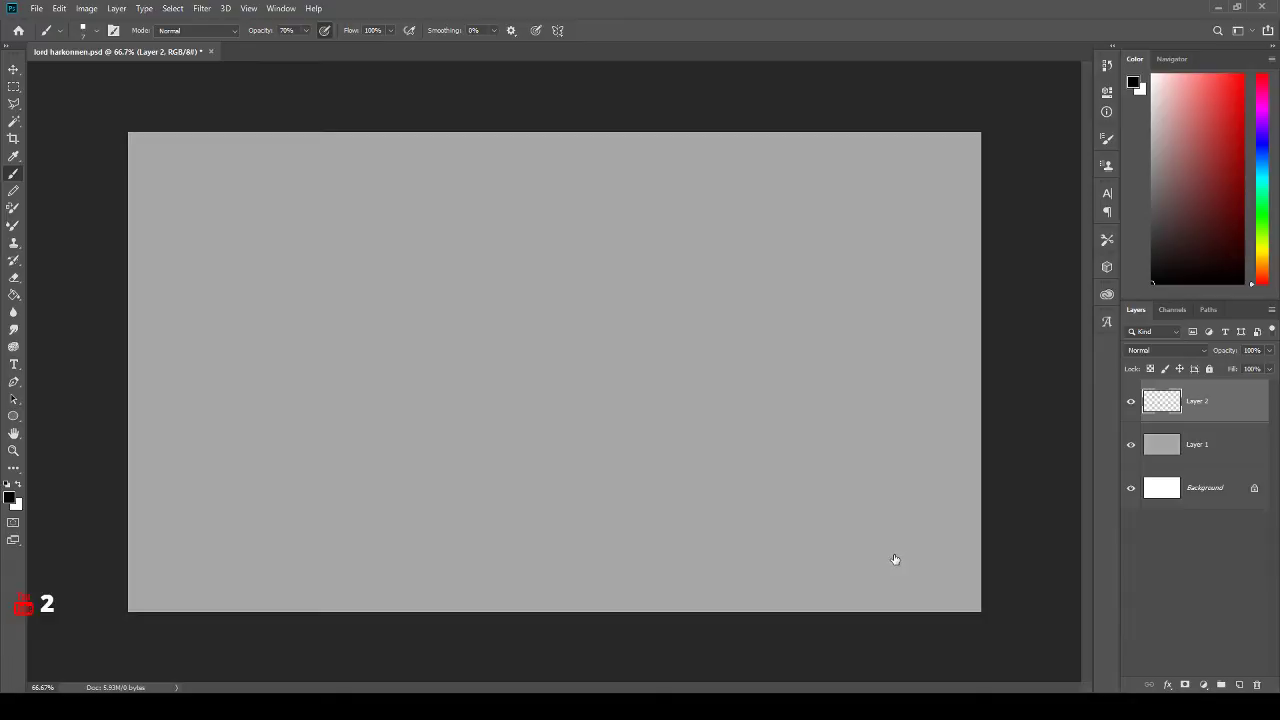
- Sketch faint construction curves for a new head's skull, brow, cheek and chin on the new layer
left_click_drag(484, 298, 458, 322)
left_click_drag(522, 288, 451, 346)
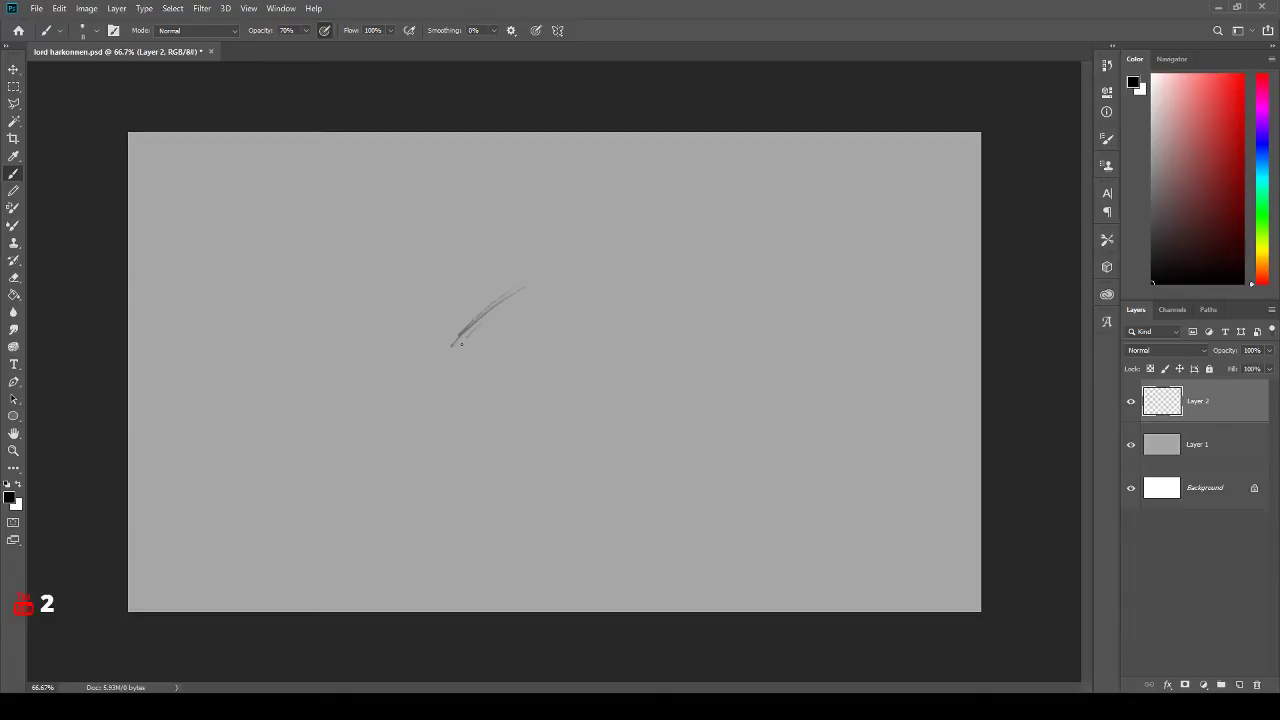
mouse_move(507, 213)
left_mouse_down()
mouse_move(458, 268)
mouse_move(466, 354)
mouse_move(509, 274)
left_mouse_up()
key("e")
key("b")
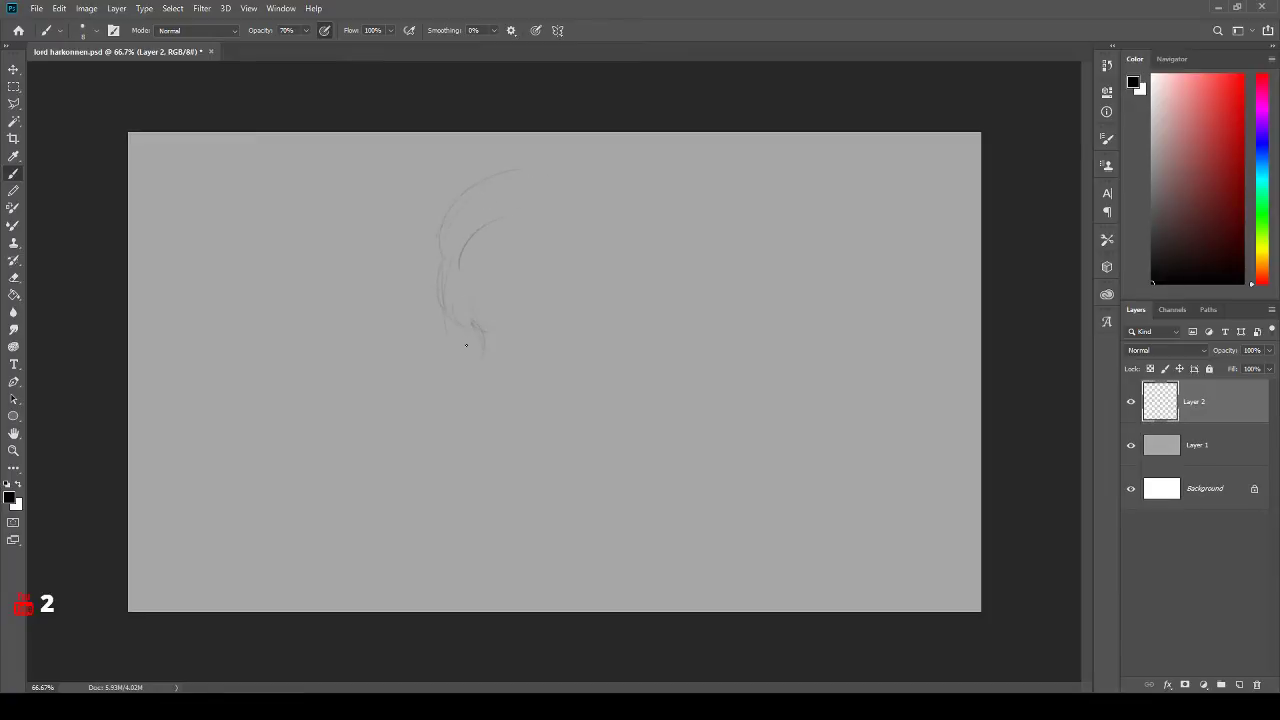
left_click_drag(464, 358, 500, 402)
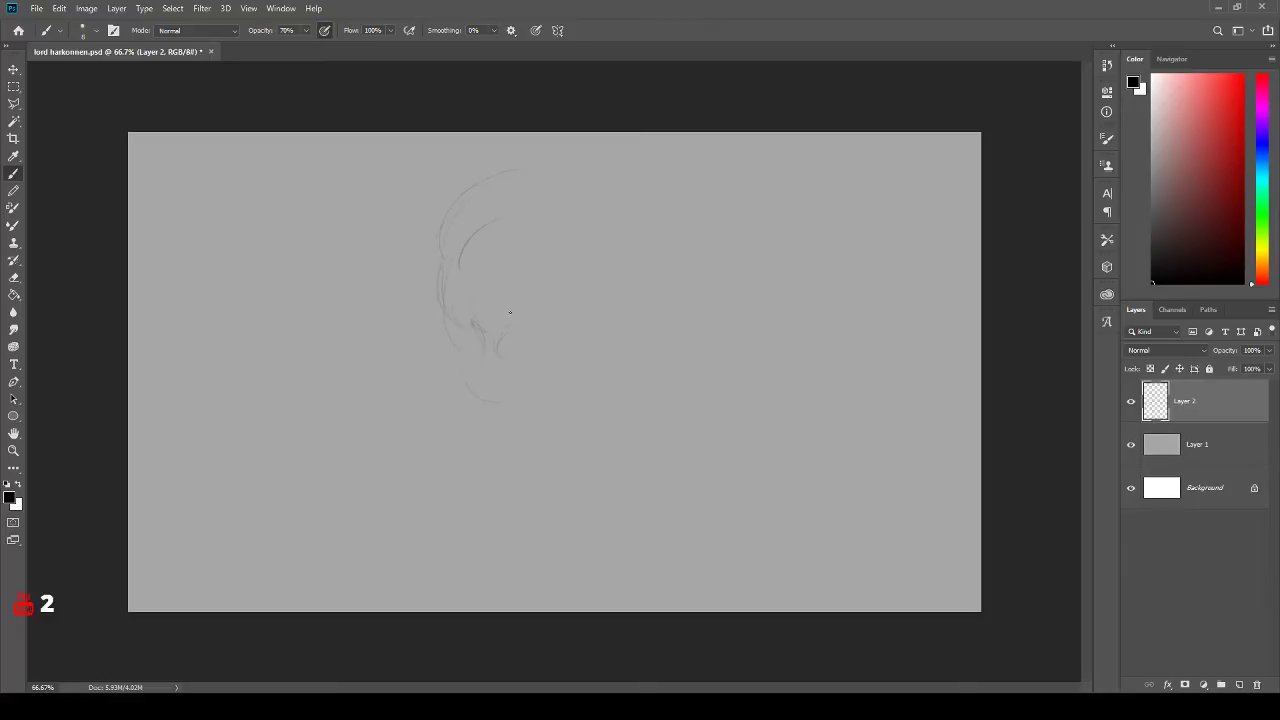
- Draw the nose with dark nostrils and a brow line sweeping from its bridge up to the near temple
left_click_drag(467, 323, 479, 337)
left_click_drag(499, 333, 496, 347)
mouse_move(476, 304)
left_mouse_down()
mouse_move(482, 354)
mouse_move(515, 313)
mouse_move(476, 339)
mouse_move(499, 296)
mouse_move(497, 341)
left_mouse_up()
mouse_move(481, 288)
left_mouse_down()
mouse_move(482, 332)
mouse_move(471, 299)
mouse_move(485, 276)
mouse_move(472, 290)
mouse_move(471, 272)
mouse_move(436, 243)
left_mouse_up()
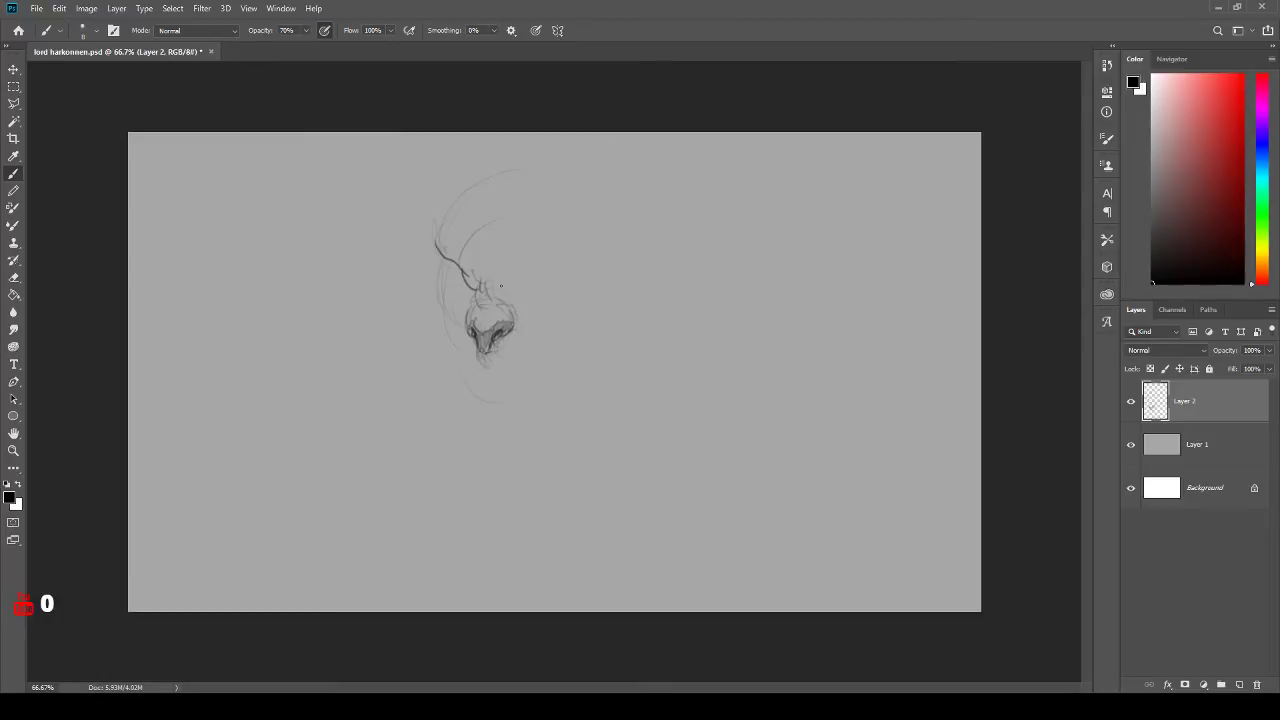
- Sketch the second brow and both eyes with dark upper lids on either side of the nose bridge
mouse_move(506, 273)
left_mouse_down()
mouse_move(499, 290)
mouse_move(562, 224)
mouse_move(497, 285)
mouse_move(532, 282)
left_mouse_up()
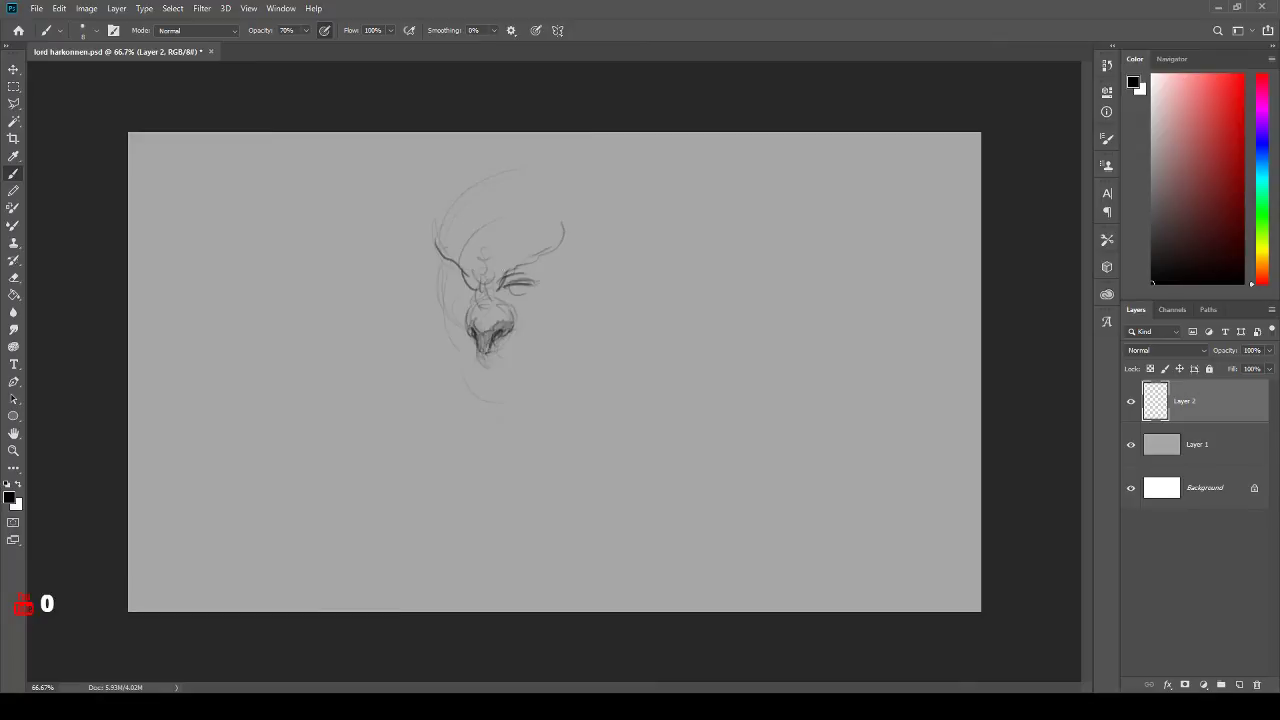
left_click_drag(445, 283, 529, 282)
mouse_move(513, 289)
left_mouse_down()
mouse_move(539, 283)
mouse_move(526, 276)
mouse_move(528, 288)
left_mouse_up()
mouse_move(530, 282)
left_mouse_down()
mouse_move(531, 295)
mouse_move(534, 281)
left_mouse_up()
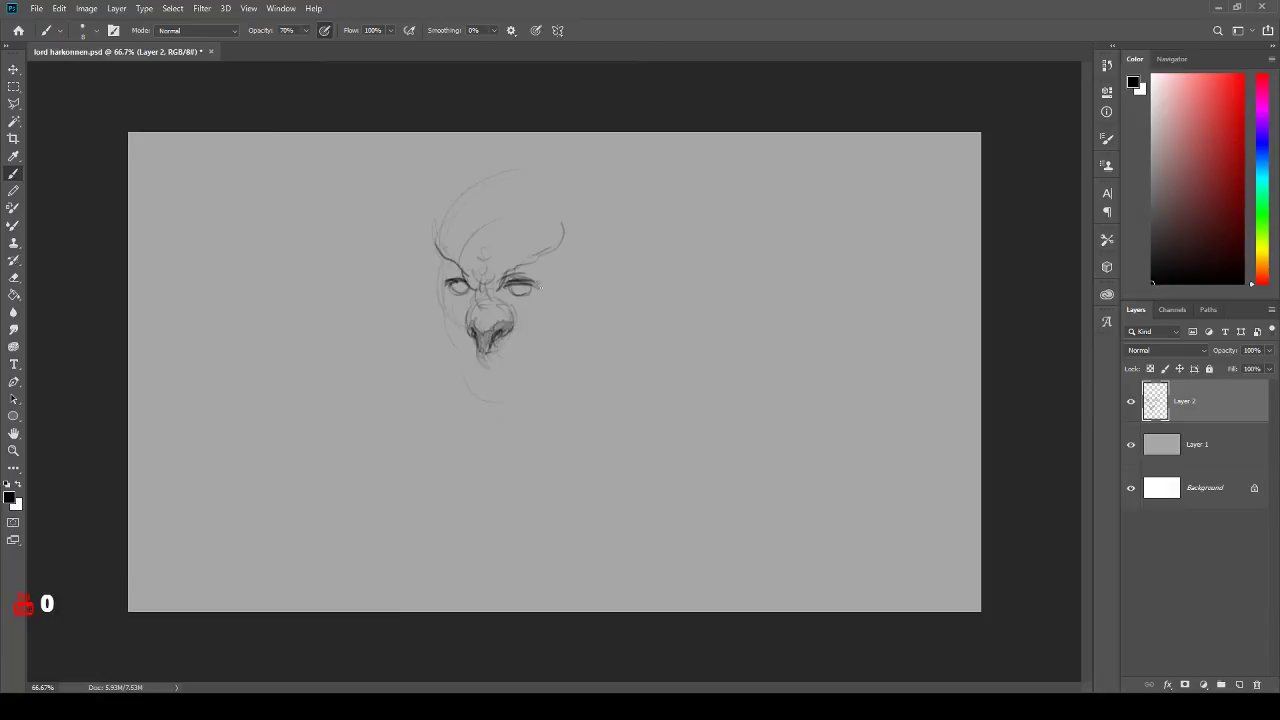
left_click_drag(451, 280, 457, 303)
- Outline both cheeks, fill in the dark pupils and define the sides of the nose bridge
left_click_drag(438, 259, 444, 306)
left_click_drag(556, 284, 538, 331)
mouse_move(454, 289)
left_mouse_down()
mouse_move(523, 287)
mouse_move(500, 272)
mouse_move(461, 295)
left_mouse_up()
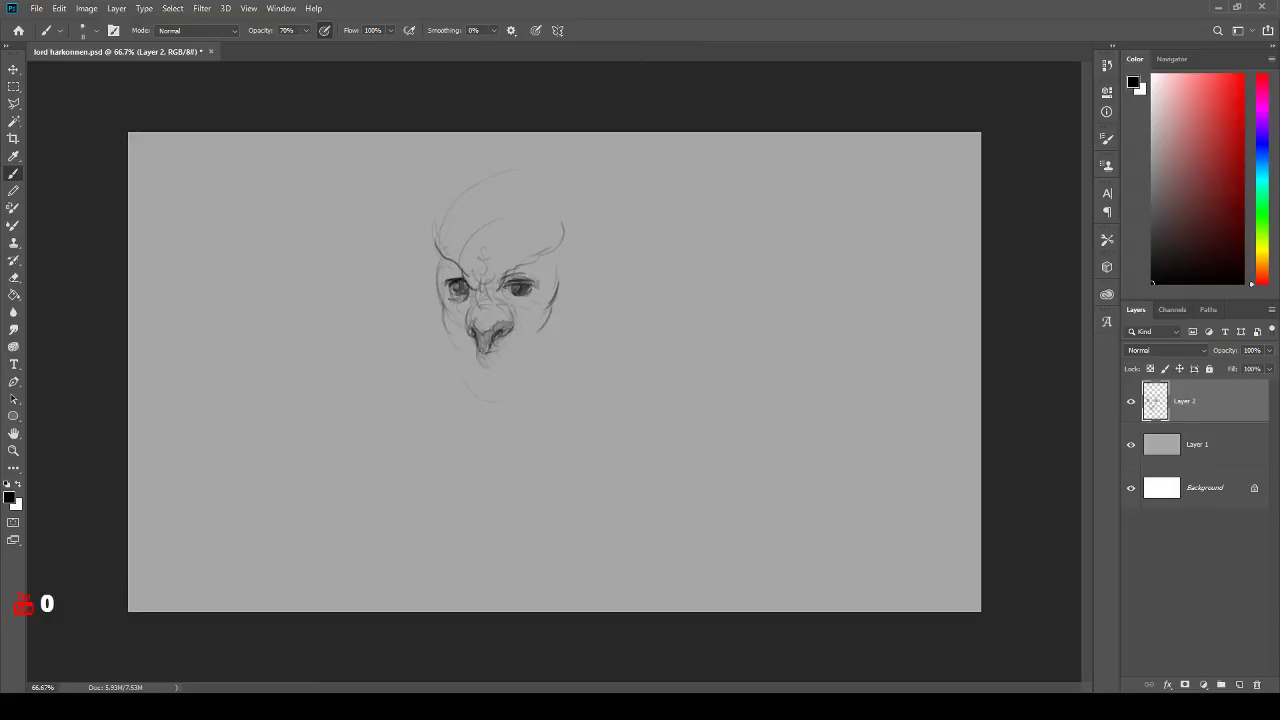
mouse_move(510, 284)
left_mouse_down()
mouse_move(472, 306)
mouse_move(467, 335)
mouse_move(491, 314)
left_mouse_up()
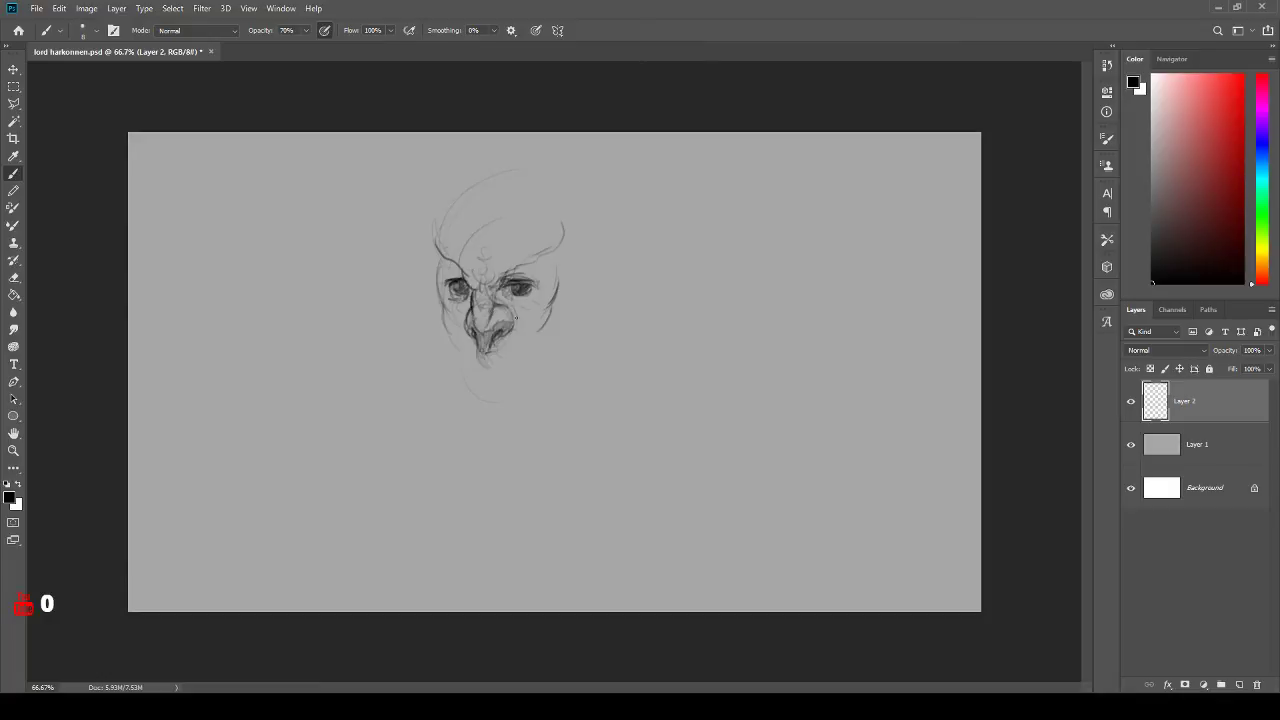
- Add hatched texture around the eyes and brows and draw a small pointed horn between the brows
mouse_move(447, 296)
left_mouse_down()
mouse_move(457, 284)
mouse_move(511, 293)
mouse_move(455, 288)
mouse_move(514, 280)
mouse_move(437, 281)
mouse_move(498, 284)
mouse_move(540, 252)
mouse_move(532, 270)
left_mouse_up()
mouse_move(528, 256)
left_mouse_down()
mouse_move(536, 274)
mouse_move(546, 268)
mouse_move(548, 298)
mouse_move(548, 282)
left_mouse_up()
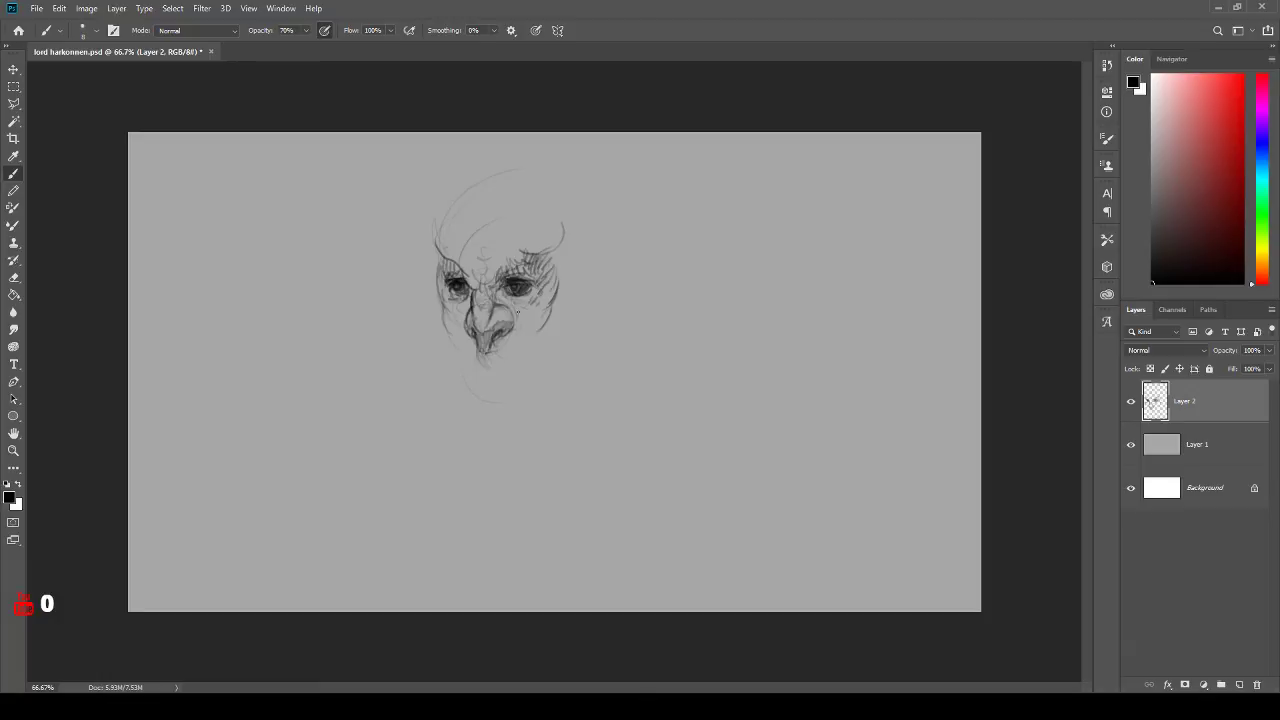
left_click_drag(464, 263, 474, 285)
left_click_drag(468, 277, 484, 293)
left_click_drag(478, 247, 486, 259)
mouse_move(488, 253)
left_mouse_down()
mouse_move(482, 271)
mouse_move(500, 246)
mouse_move(488, 260)
left_mouse_up()
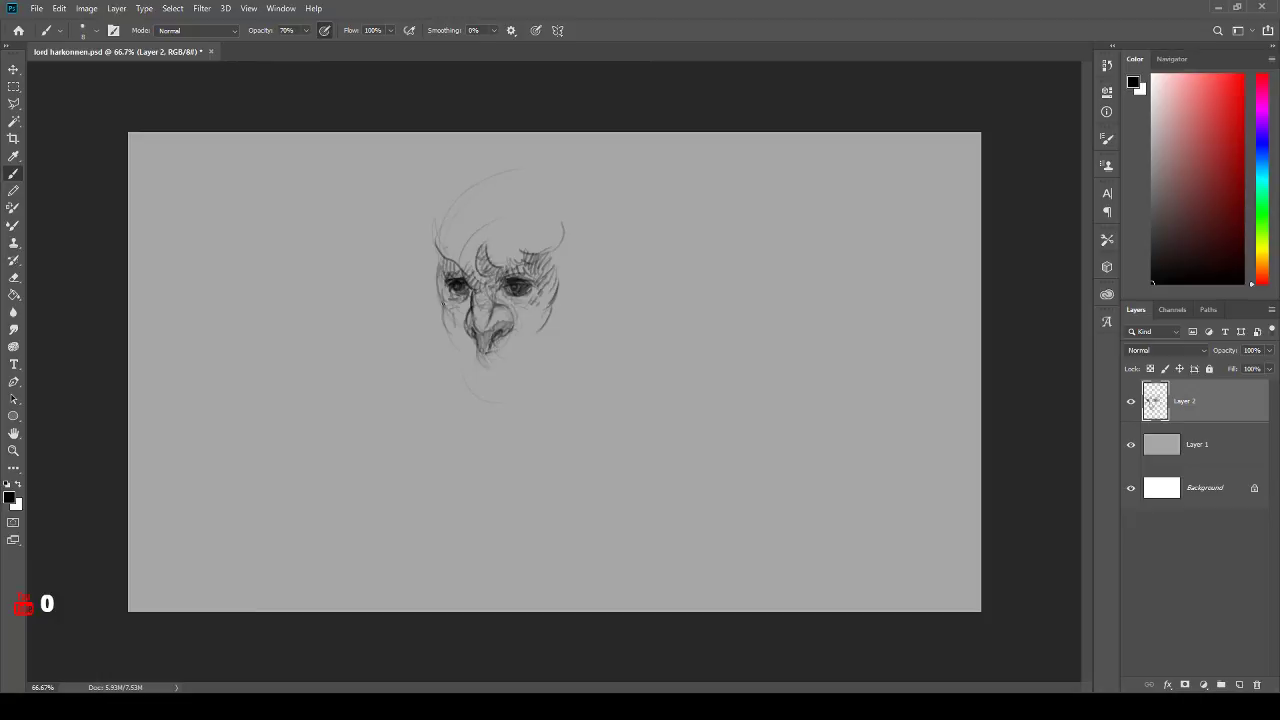
- Draw the creature's hollow cheeks and tapering jaw, with a row of long pointed teeth below the nose
left_click_drag(446, 304, 454, 330)
left_click_drag(446, 320, 462, 350)
mouse_move(538, 314)
left_mouse_down()
mouse_move(524, 321)
mouse_move(536, 329)
left_mouse_up()
mouse_move(552, 295)
left_mouse_down()
mouse_move(524, 351)
mouse_move(476, 364)
mouse_move(453, 350)
mouse_move(464, 337)
mouse_move(453, 349)
mouse_move(477, 366)
mouse_move(470, 374)
mouse_move(486, 357)
mouse_move(497, 381)
left_mouse_up()
mouse_move(500, 363)
left_mouse_down()
mouse_move(501, 380)
mouse_move(511, 366)
mouse_move(518, 380)
mouse_move(507, 366)
mouse_move(493, 384)
mouse_move(472, 368)
mouse_move(517, 371)
left_mouse_up()
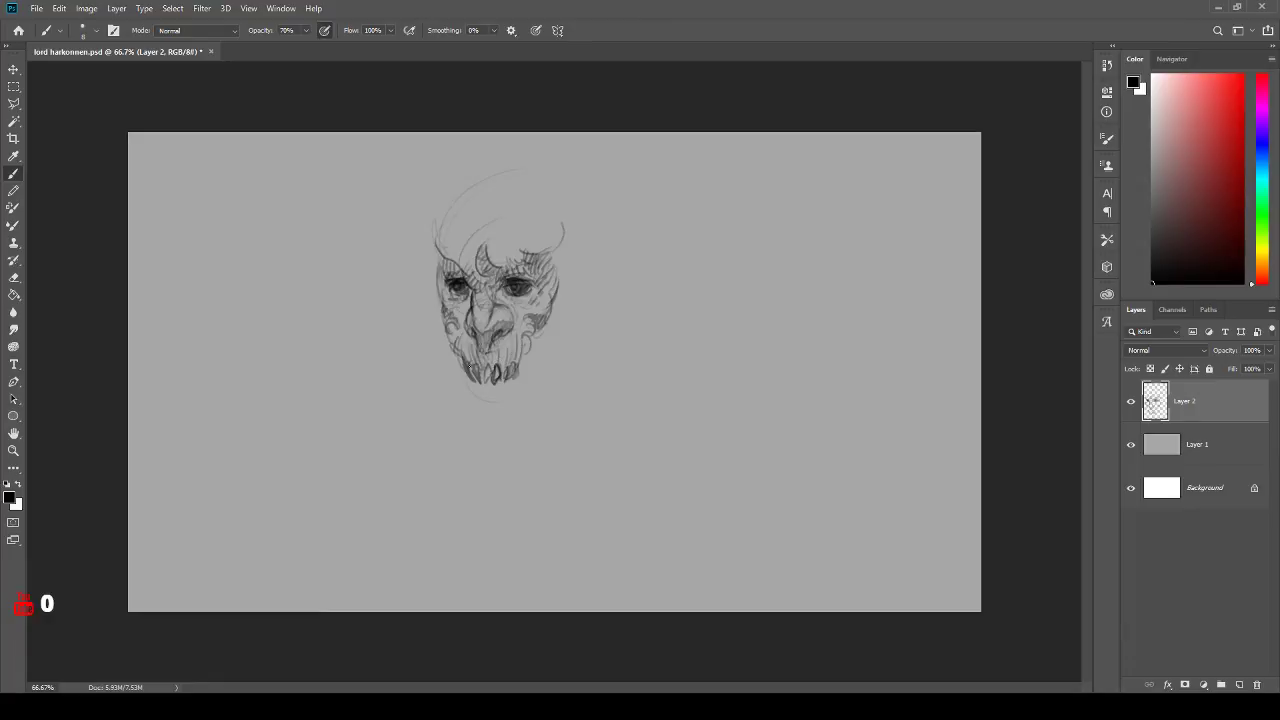
left_click_drag(446, 317, 460, 350)
mouse_move(542, 319)
left_mouse_down()
mouse_move(520, 380)
mouse_move(494, 386)
mouse_move(506, 366)
mouse_move(480, 394)
left_mouse_up()
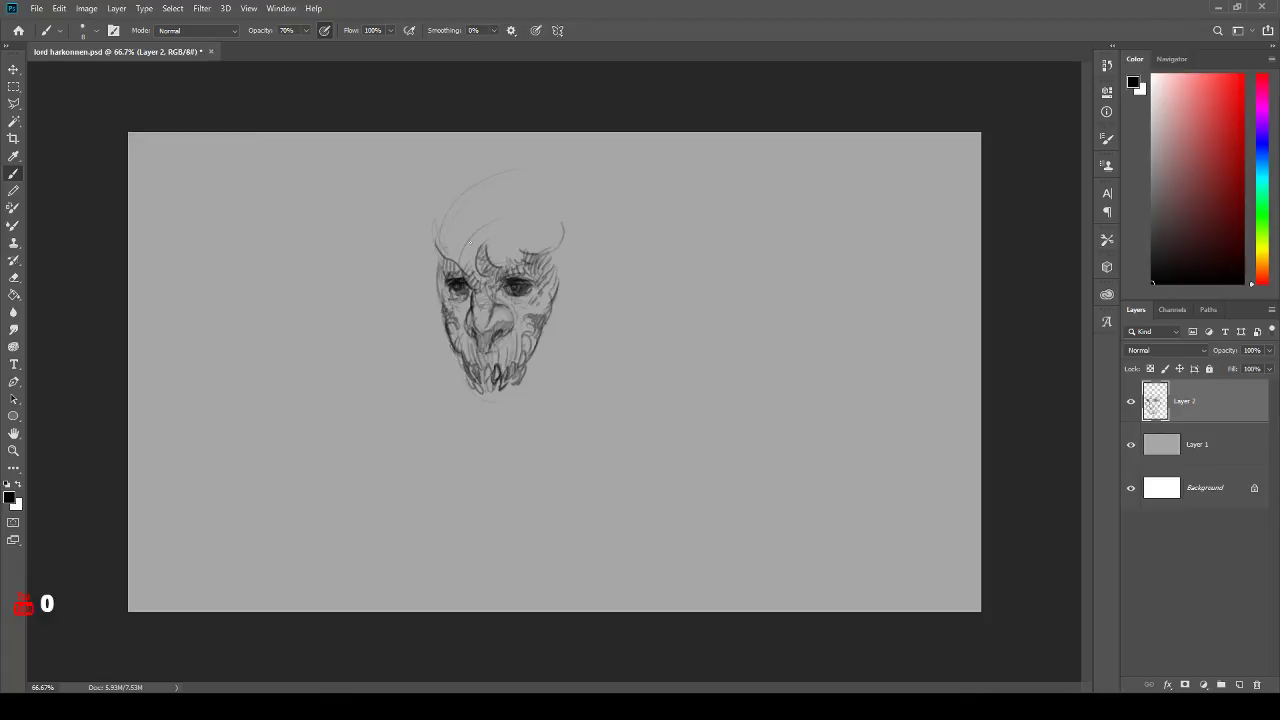
- Outline a crown of pointed, flame-shaped horns rising from the creature's forehead
mouse_move(442, 270)
left_mouse_down()
mouse_move(434, 240)
mouse_move(450, 230)
mouse_move(462, 248)
mouse_move(456, 216)
mouse_move(474, 265)
mouse_move(464, 217)
left_mouse_up()
mouse_move(466, 211)
left_mouse_down()
mouse_move(492, 246)
mouse_move(515, 216)
mouse_move(526, 236)
mouse_move(527, 217)
mouse_move(488, 240)
left_mouse_up()
mouse_move(496, 226)
left_mouse_down()
mouse_move(519, 188)
mouse_move(526, 226)
left_mouse_up()
mouse_move(524, 226)
left_mouse_down()
mouse_move(490, 262)
mouse_move(516, 186)
mouse_move(538, 244)
mouse_move(536, 216)
mouse_move(490, 226)
mouse_move(464, 206)
mouse_move(474, 191)
mouse_move(475, 202)
left_mouse_up()
- Shade the left side of the face with hatching and darken the eye sockets, nostrils and gaps between the teeth
mouse_move(434, 244)
left_mouse_down()
mouse_move(442, 288)
mouse_move(444, 268)
left_mouse_up()
mouse_move(442, 258)
left_mouse_down()
mouse_move(476, 287)
mouse_move(446, 281)
mouse_move(472, 306)
mouse_move(452, 320)
mouse_move(466, 326)
mouse_move(454, 332)
mouse_move(466, 358)
left_mouse_up()
left_click_drag(462, 350, 470, 368)
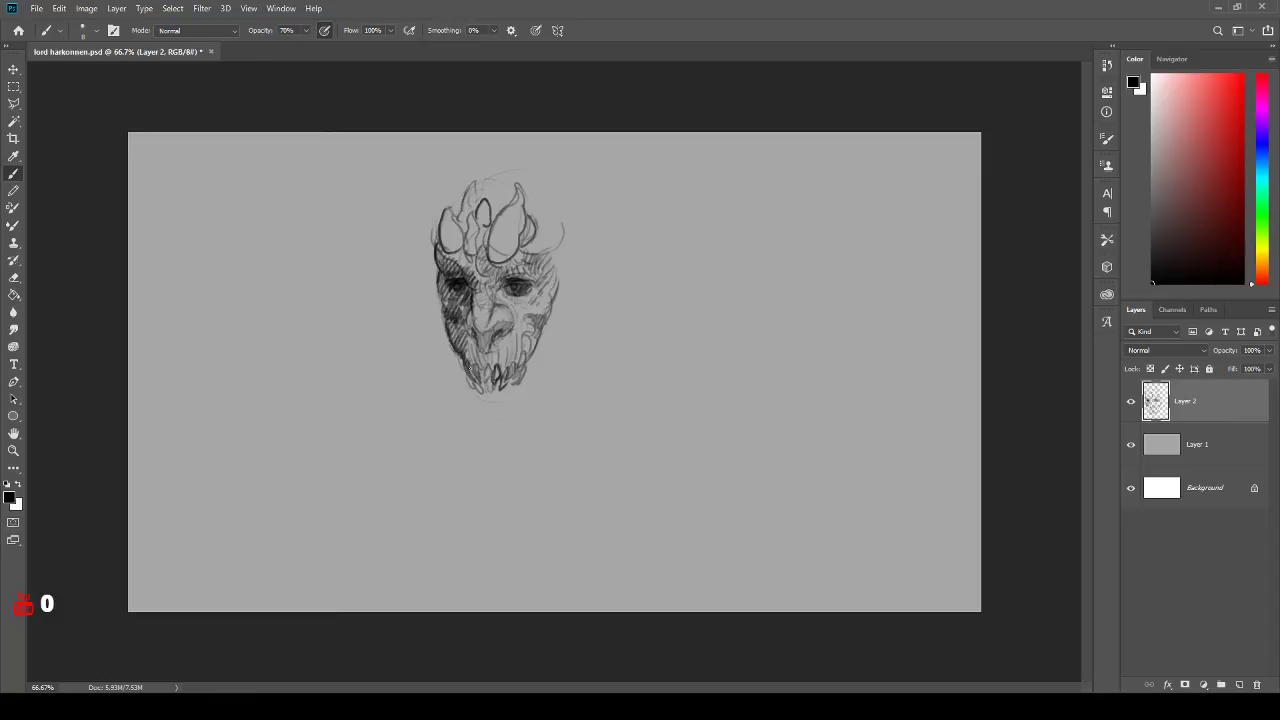
mouse_move(466, 320)
left_mouse_down()
mouse_move(484, 346)
mouse_move(504, 298)
mouse_move(513, 303)
mouse_move(495, 281)
mouse_move(528, 268)
mouse_move(516, 275)
mouse_move(540, 284)
mouse_move(515, 283)
left_mouse_up()
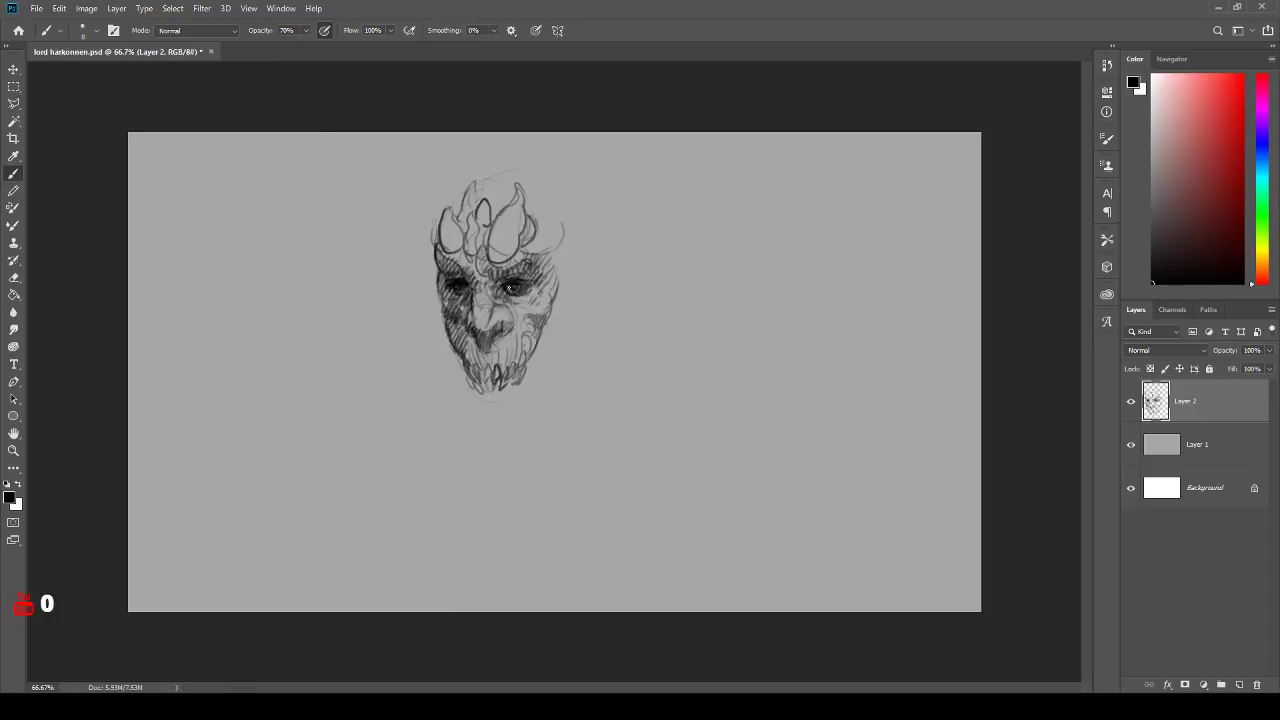
left_click_drag(508, 288, 529, 287)
left_click_drag(504, 300, 512, 314)
mouse_move(467, 338)
left_mouse_down()
mouse_move(482, 366)
mouse_move(492, 348)
mouse_move(484, 384)
mouse_move(508, 386)
mouse_move(470, 388)
left_mouse_up()
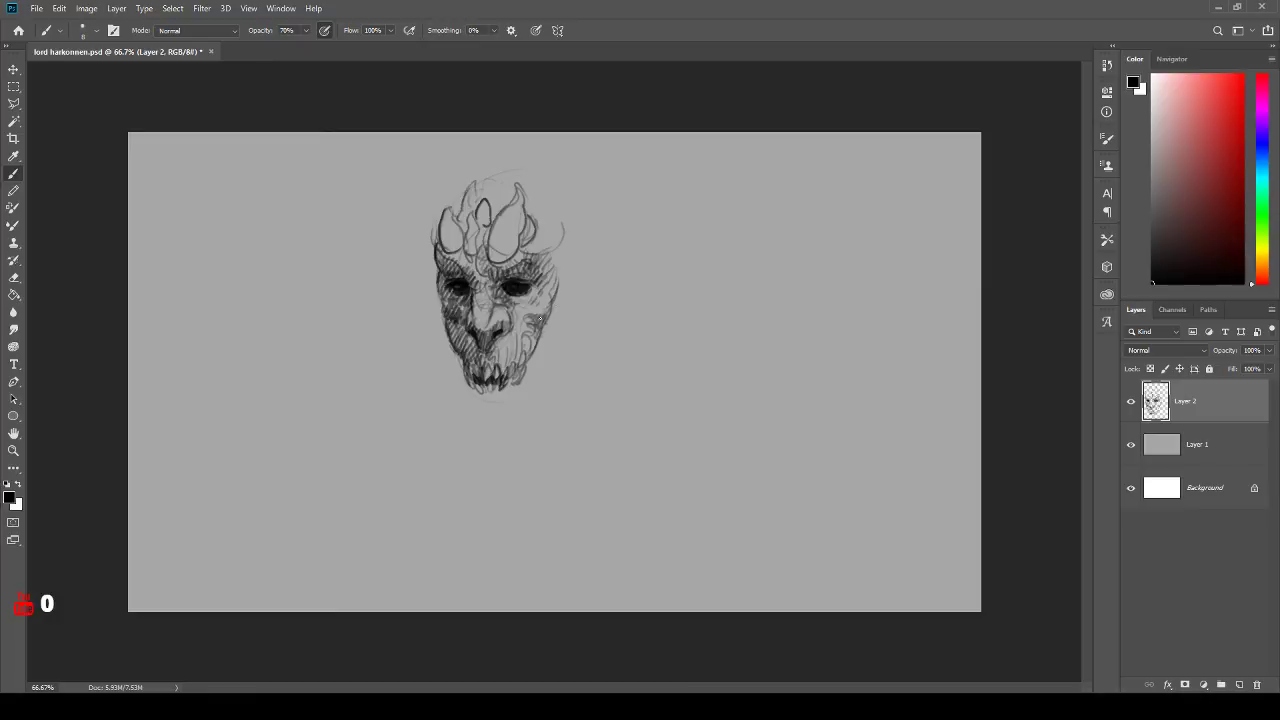
- Add dark, ragged hatching along both cheeks and the sides of the jaw
mouse_move(555, 305)
left_mouse_down()
mouse_move(543, 335)
mouse_move(550, 327)
left_mouse_up()
mouse_move(523, 337)
left_mouse_down()
mouse_move(536, 368)
mouse_move(542, 346)
mouse_move(540, 374)
left_mouse_up()
mouse_move(452, 332)
left_mouse_down()
mouse_move(460, 362)
mouse_move(449, 354)
left_mouse_up()
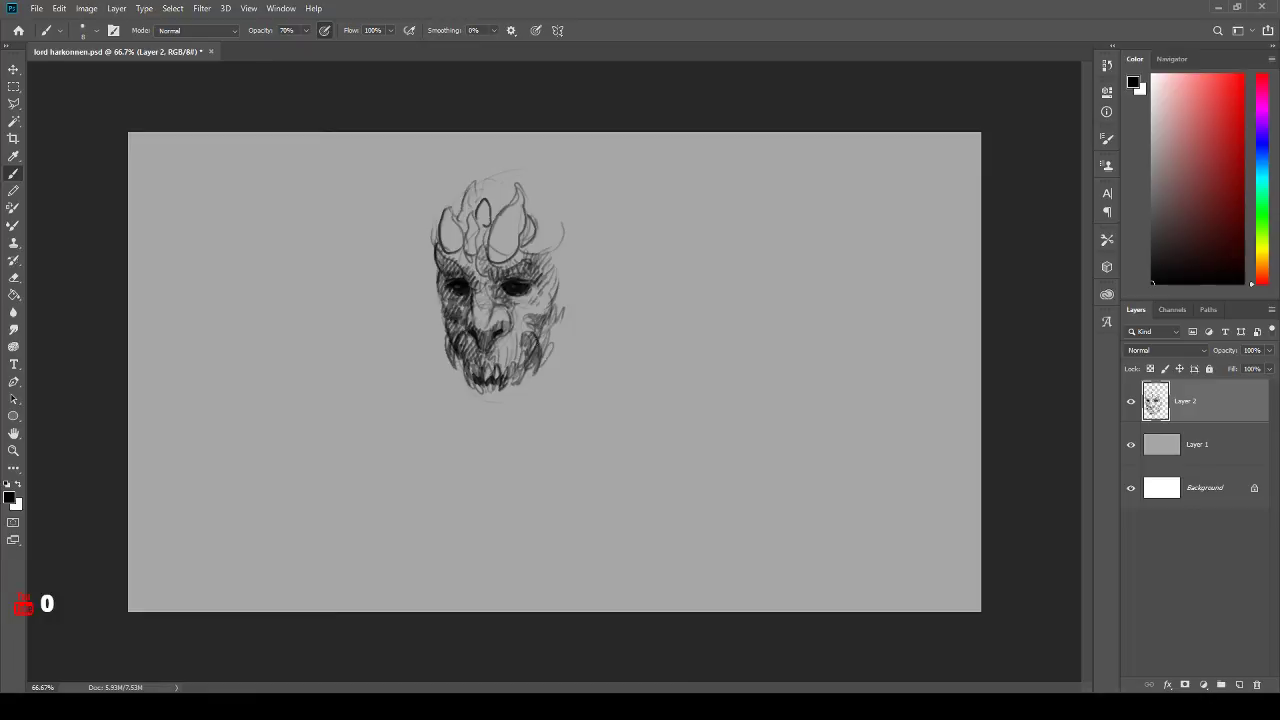
left_click_drag(536, 336, 538, 362)
left_click_drag(545, 324, 554, 362)
- Draw curved ridge lines across the forehead horns to give them a segmented texture
left_click_drag(490, 254, 517, 215)
left_click_drag(442, 247, 458, 240)
mouse_move(443, 241)
left_mouse_down()
mouse_move(455, 227)
mouse_move(476, 233)
left_mouse_up()
mouse_move(467, 231)
left_mouse_down()
mouse_move(489, 205)
mouse_move(481, 185)
left_mouse_up()
left_click_drag(532, 252, 545, 236)
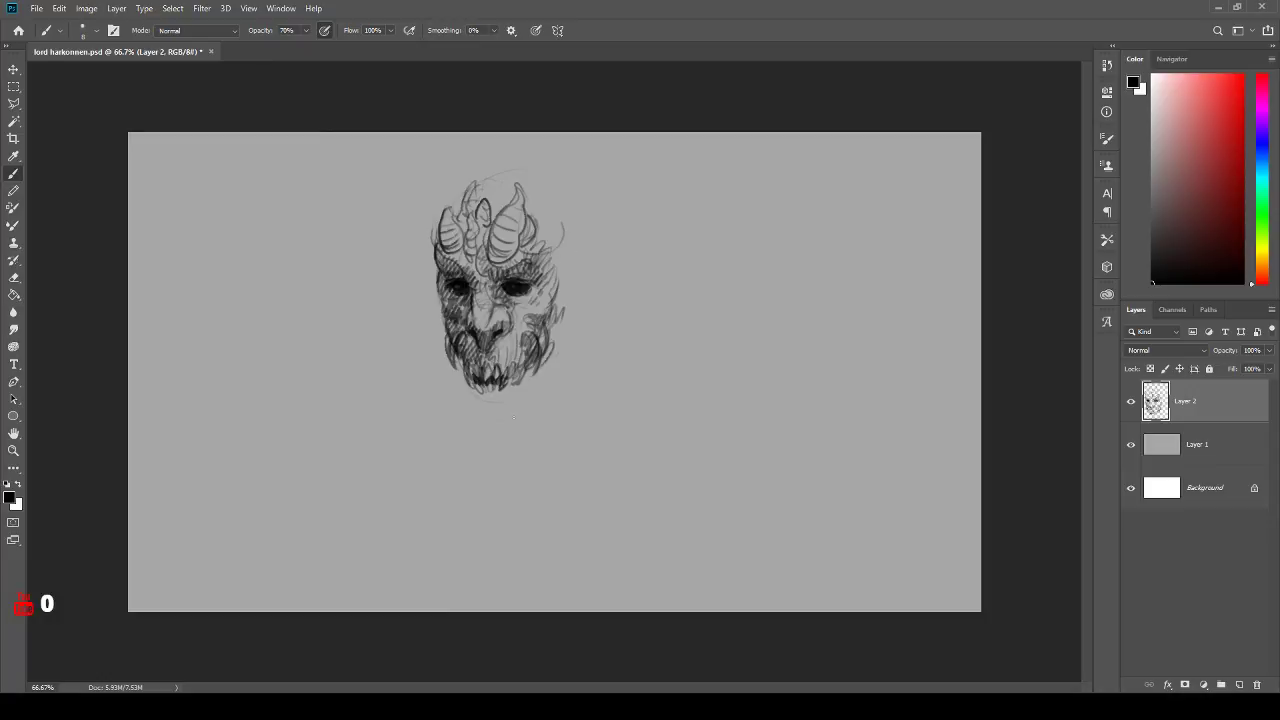
- Erase the entire horned creature sketch from Layer 2, leaving the grey canvas blank
key("e")
mouse_move(548, 318)
left_mouse_down()
mouse_move(510, 425)
mouse_move(471, 349)
mouse_move(531, 177)
left_mouse_up()
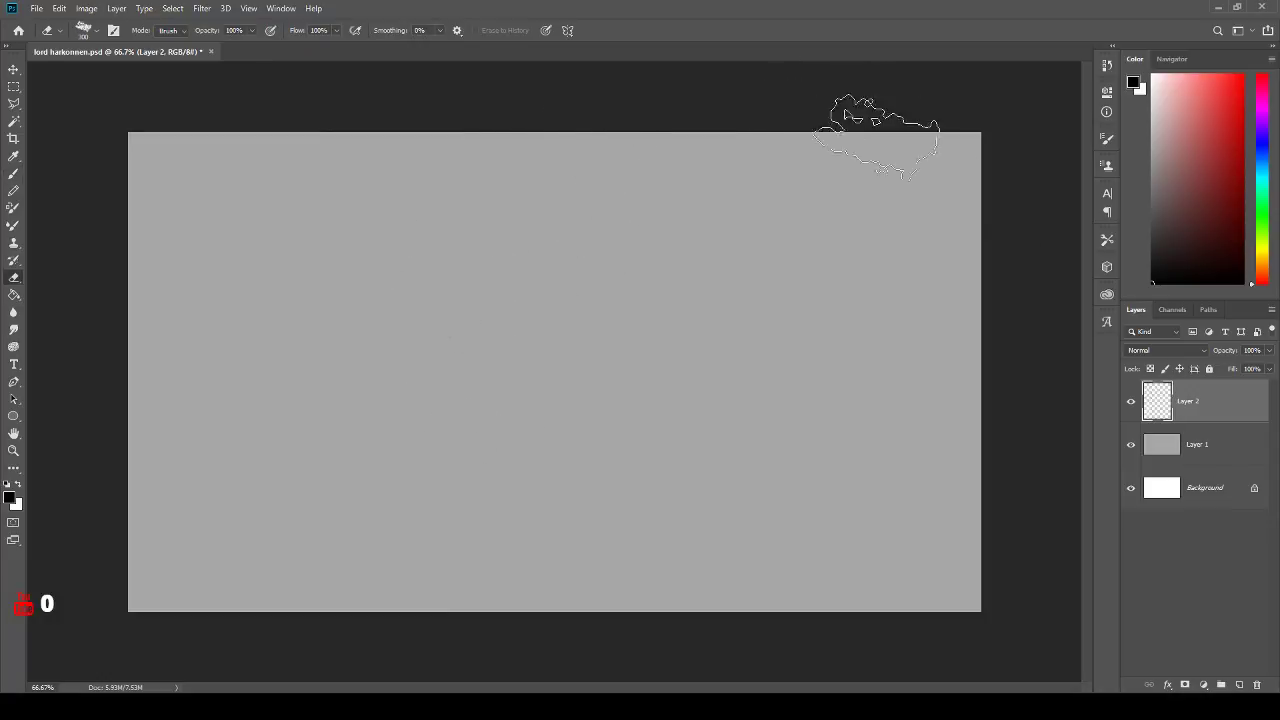